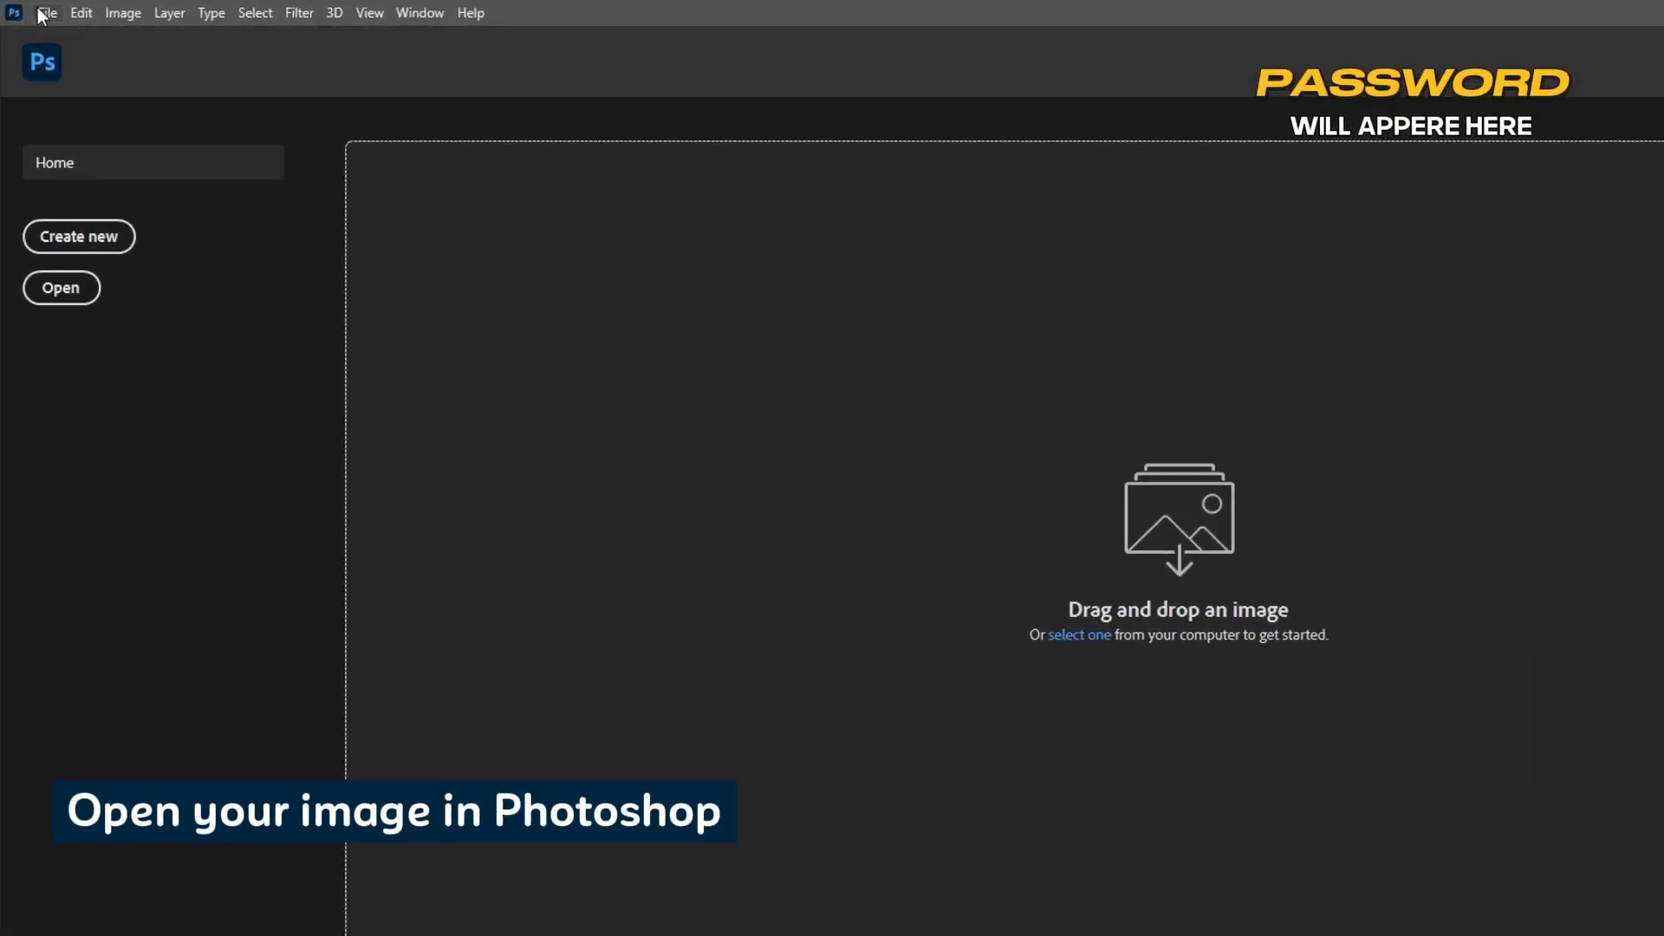
# Open the portrait photo of the woman in the green dress from the Blur Background folder
pyautogui.click(44, 13)
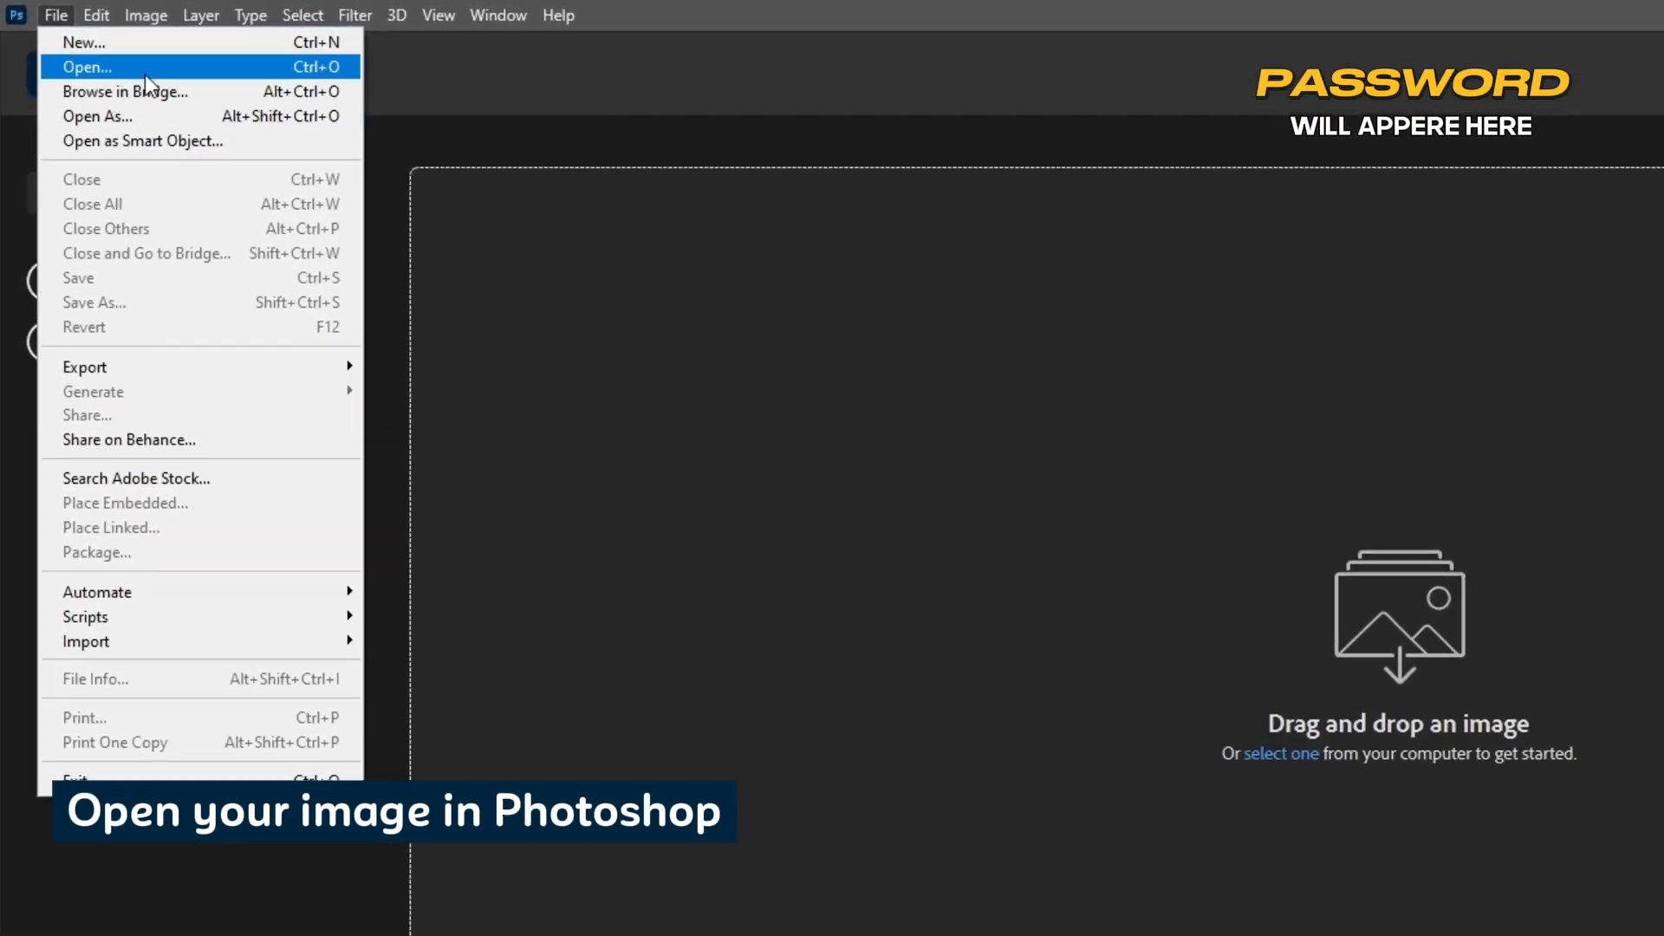
pyautogui.click(145, 75)
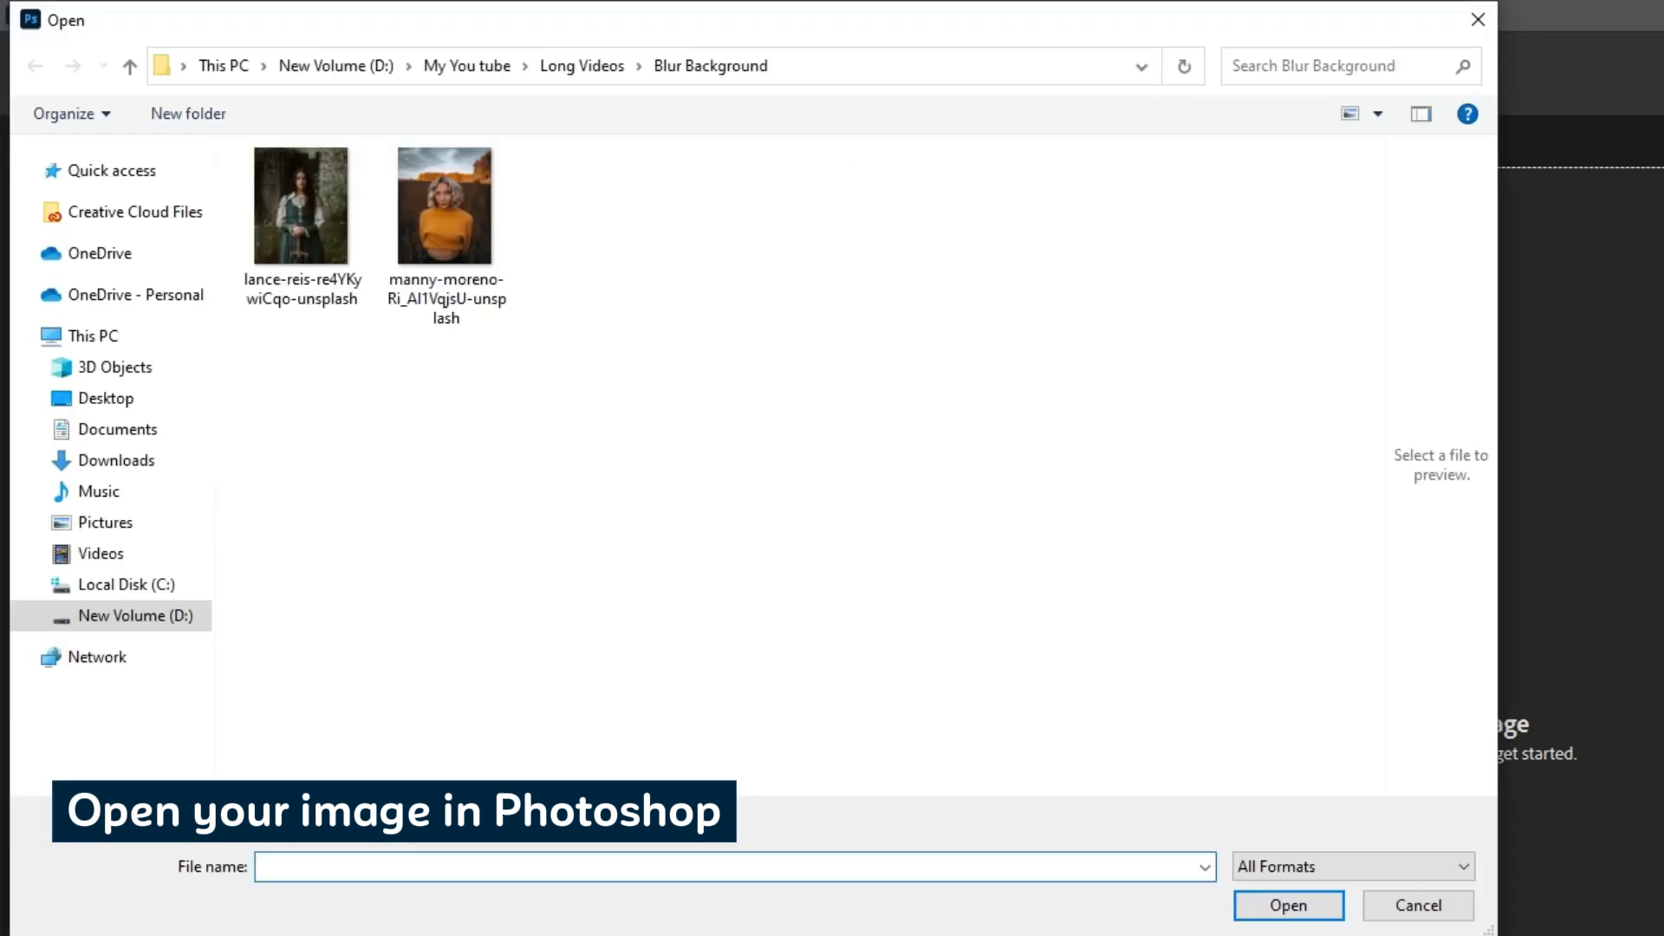
pyautogui.click(309, 220)
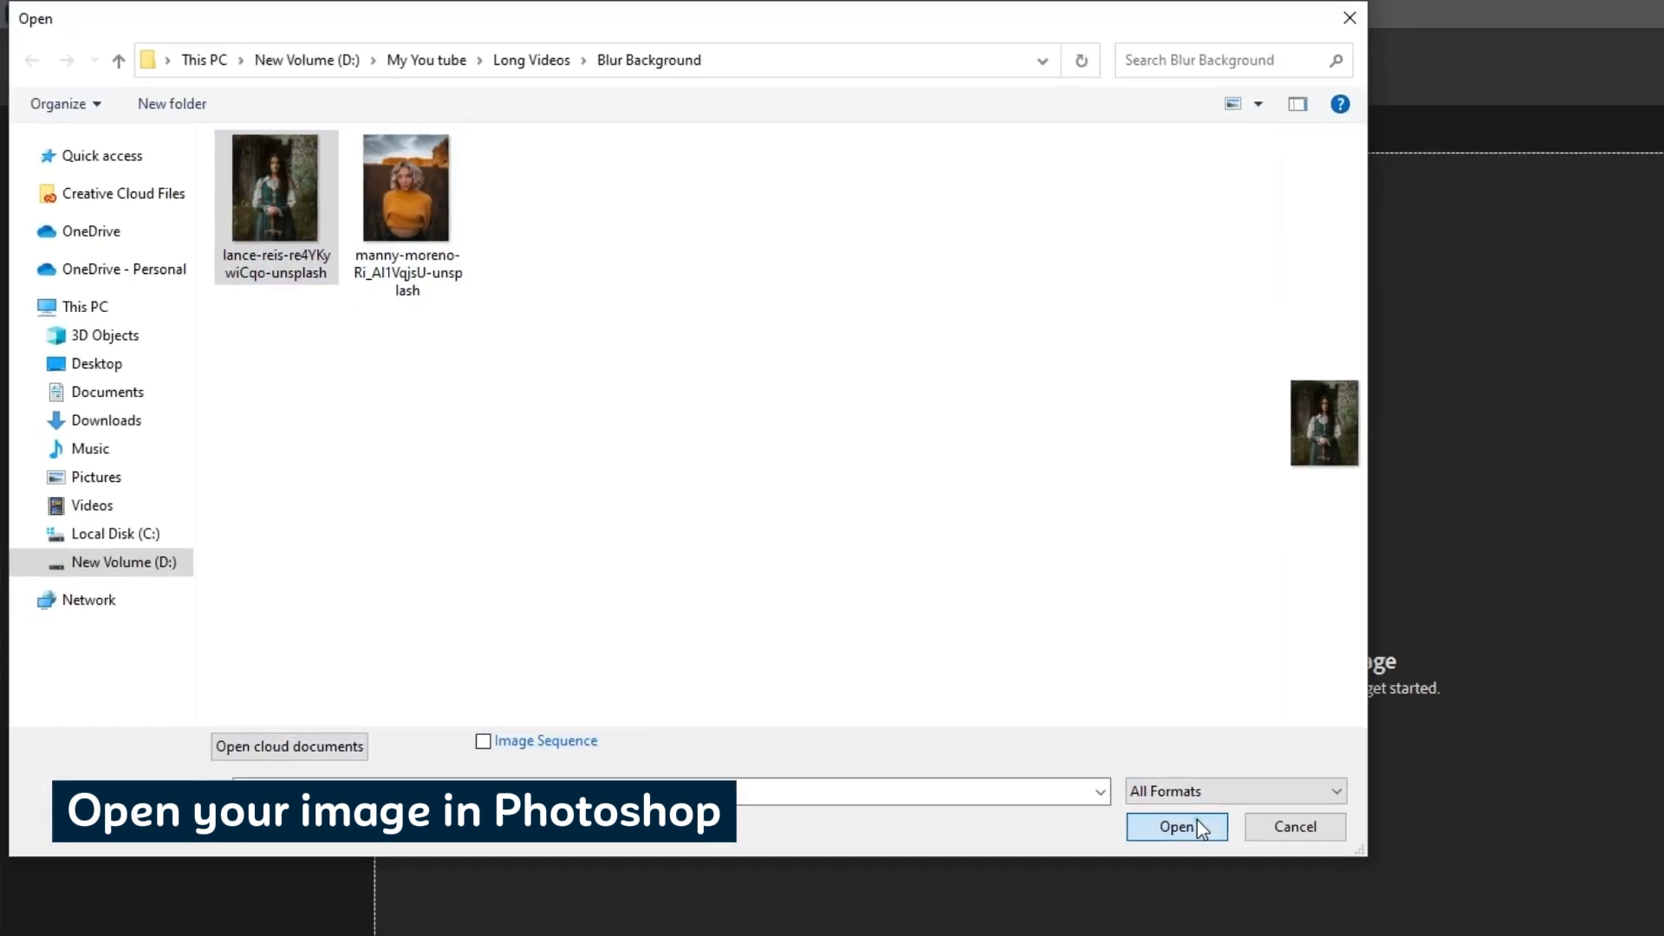
pyautogui.click(1308, 902)
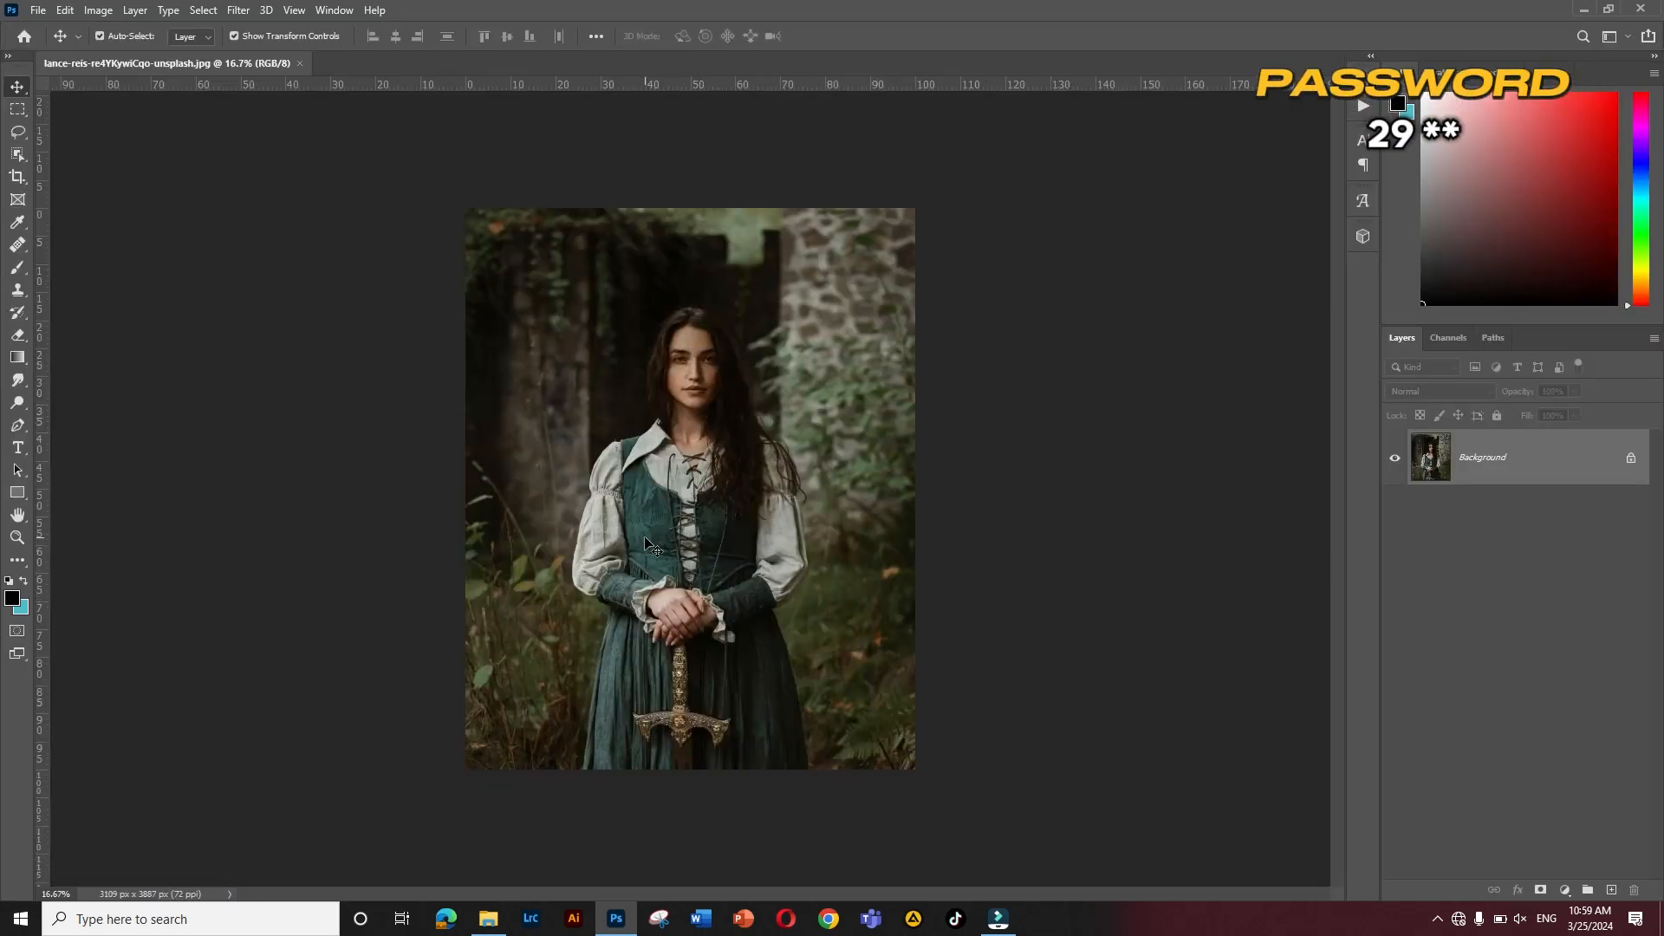
# Duplicate the Background layer of the portrait
pyautogui.scroll(2, 650, 546)
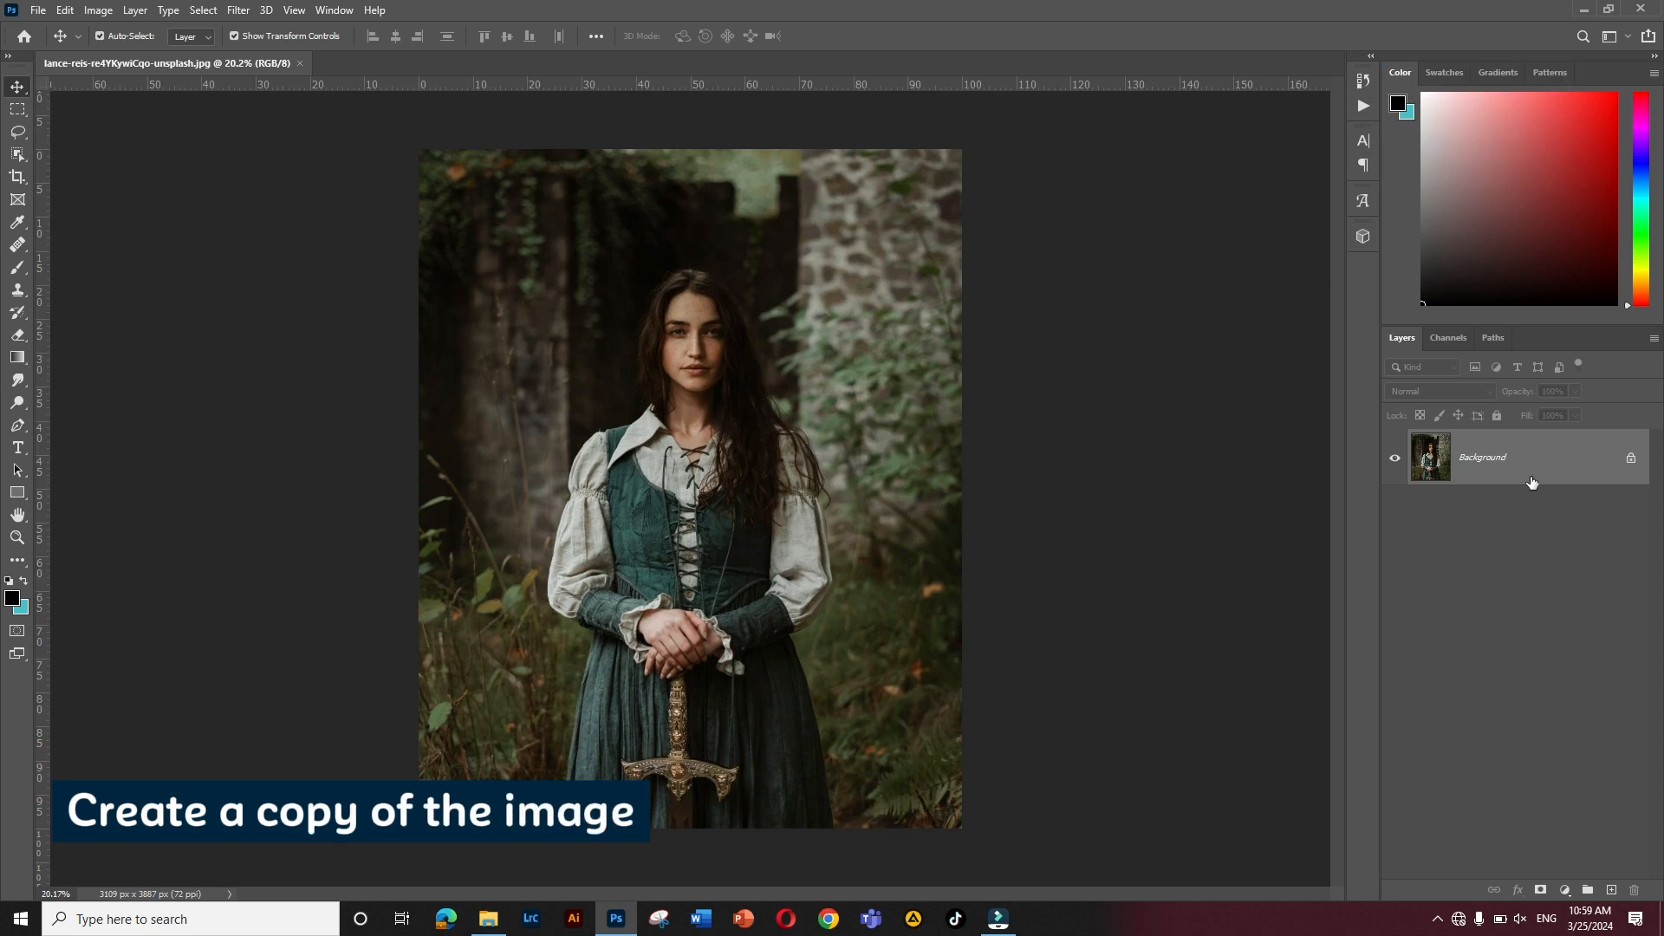
pyautogui.moveTo(1531, 482); pyautogui.dragTo(1611, 890)
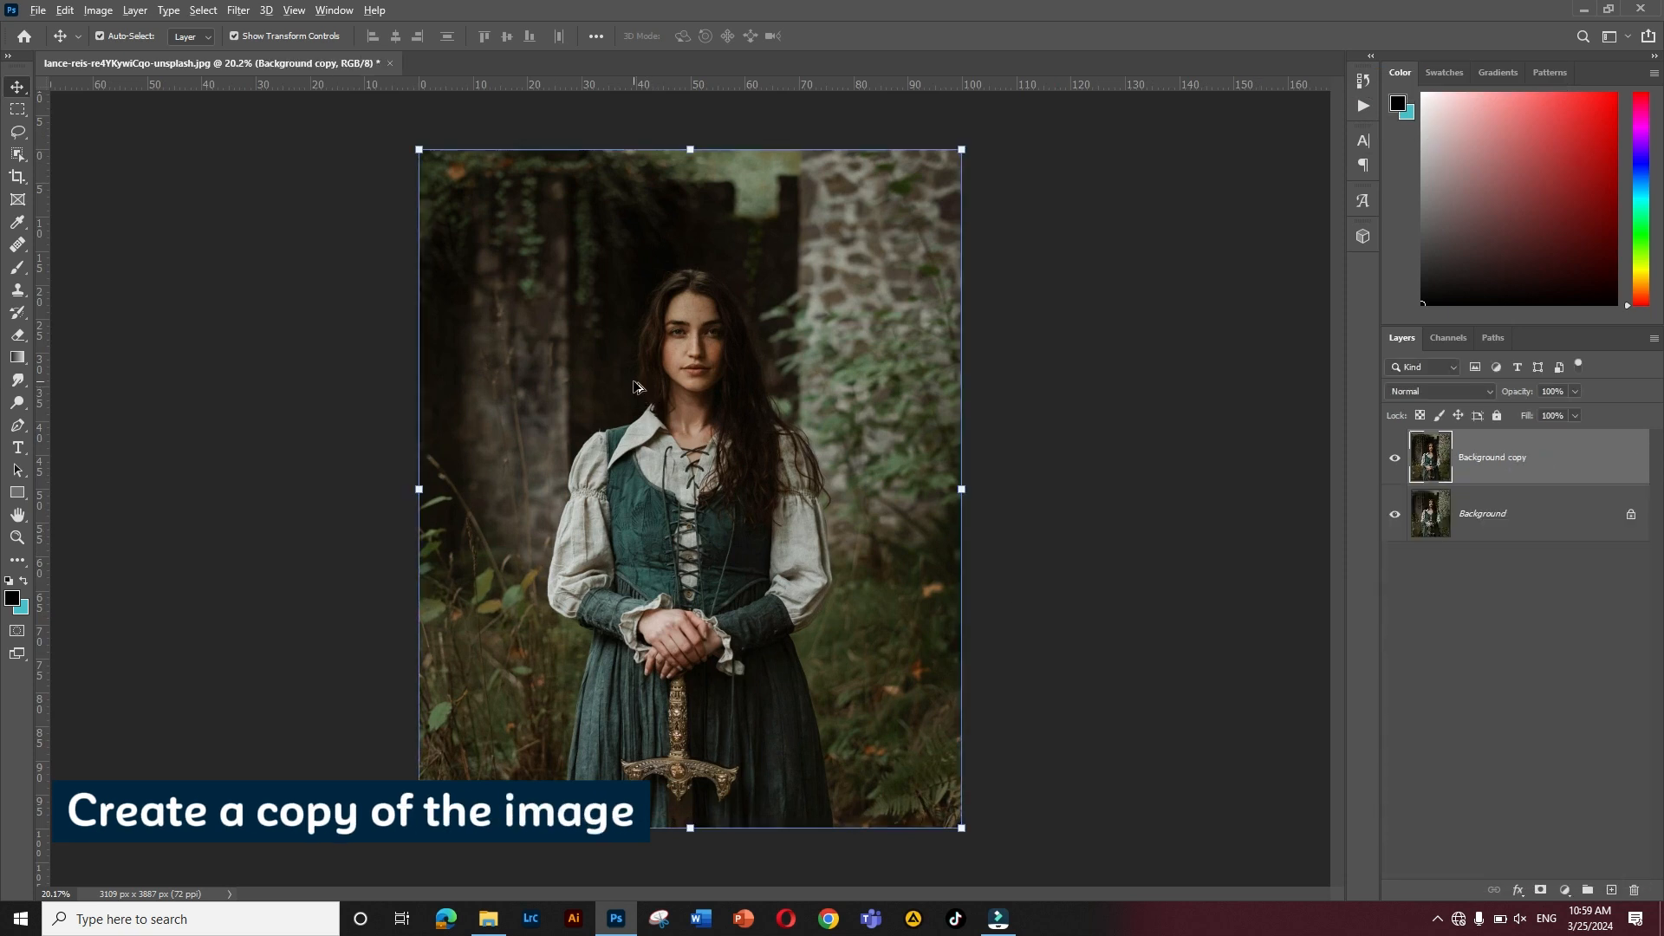
pyautogui.scroll(1, 633, 386)
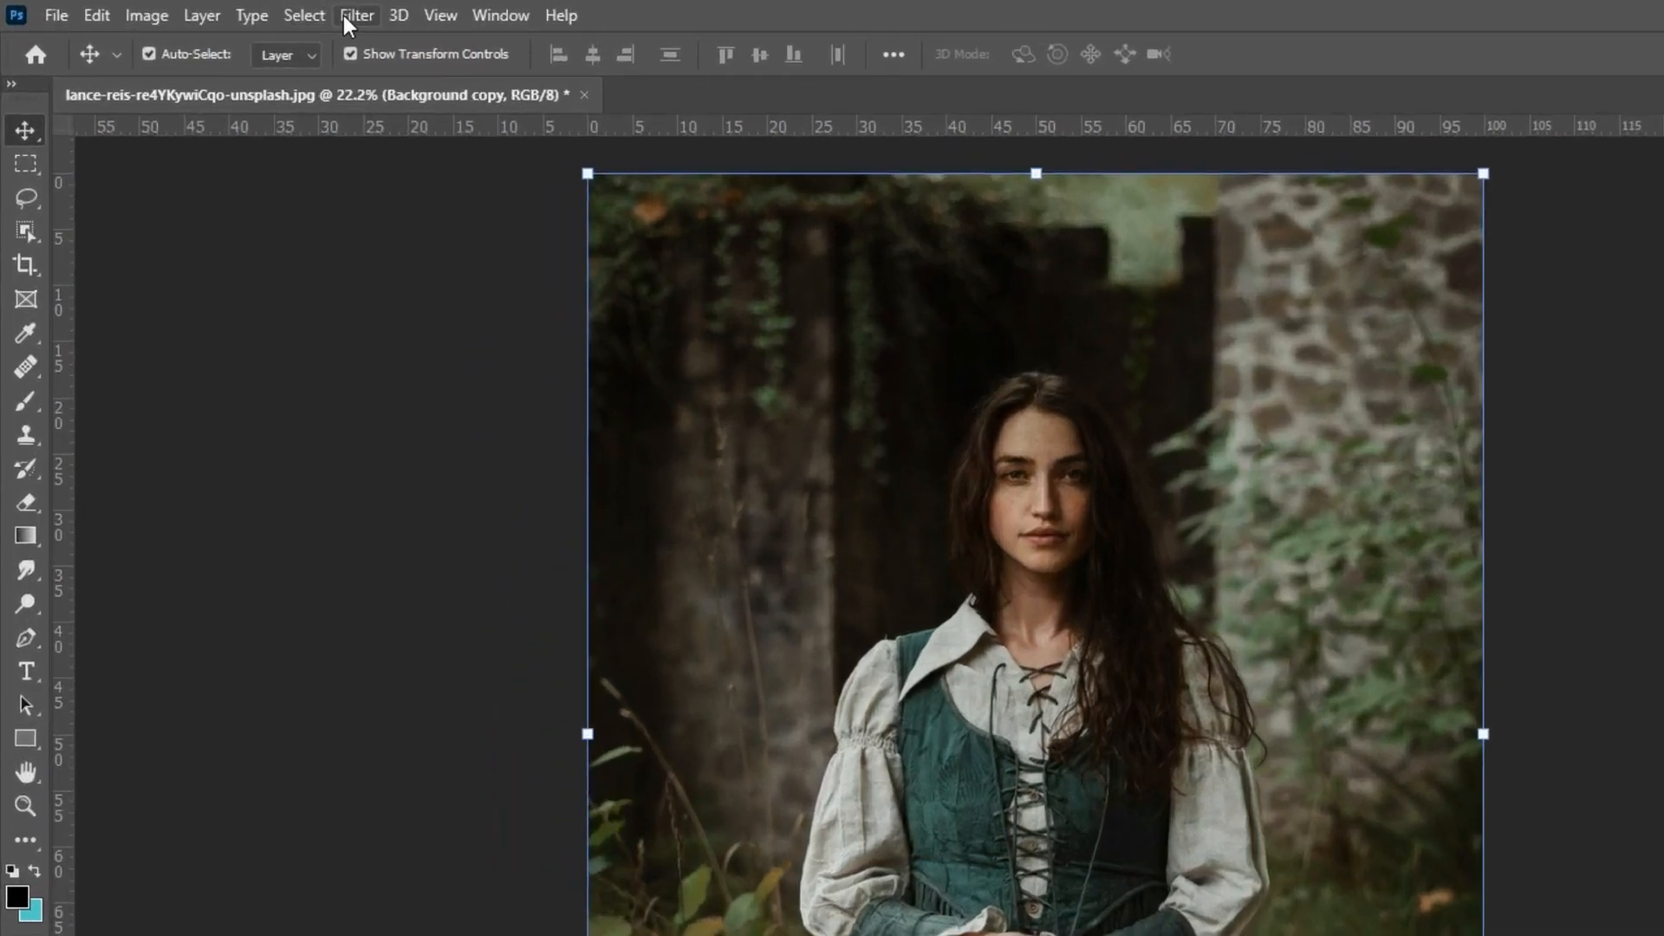
# Start Select and Mask on the duplicated layer and select the woman automatically with Select Subject
pyautogui.click(213, 10)
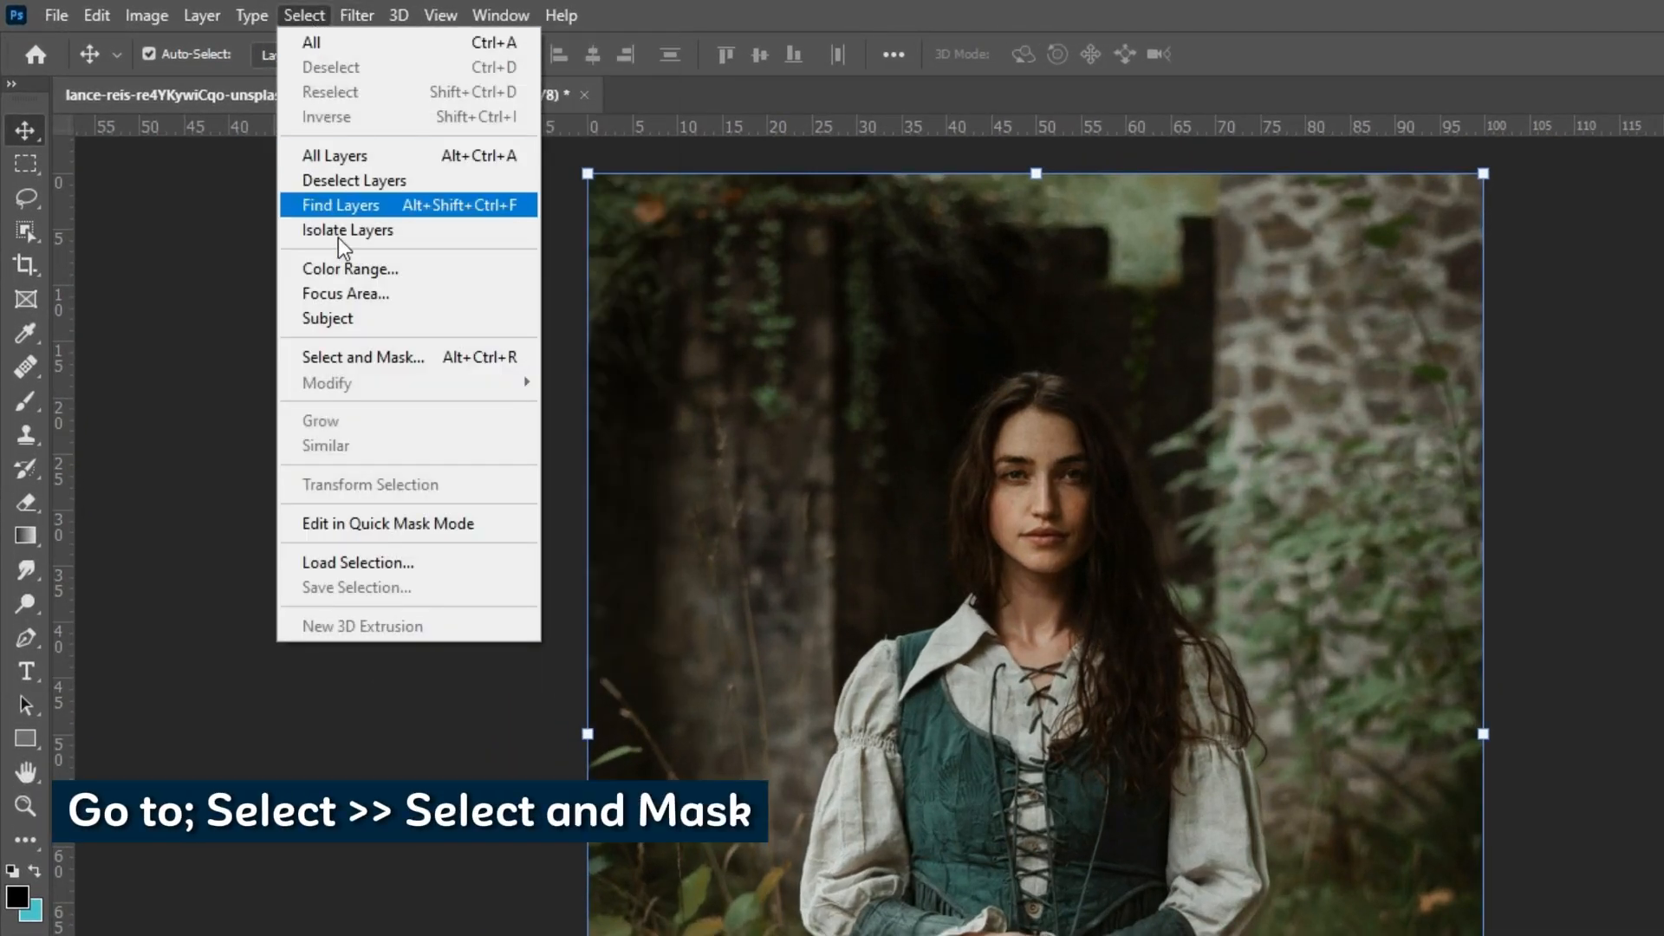
pyautogui.click(343, 357)
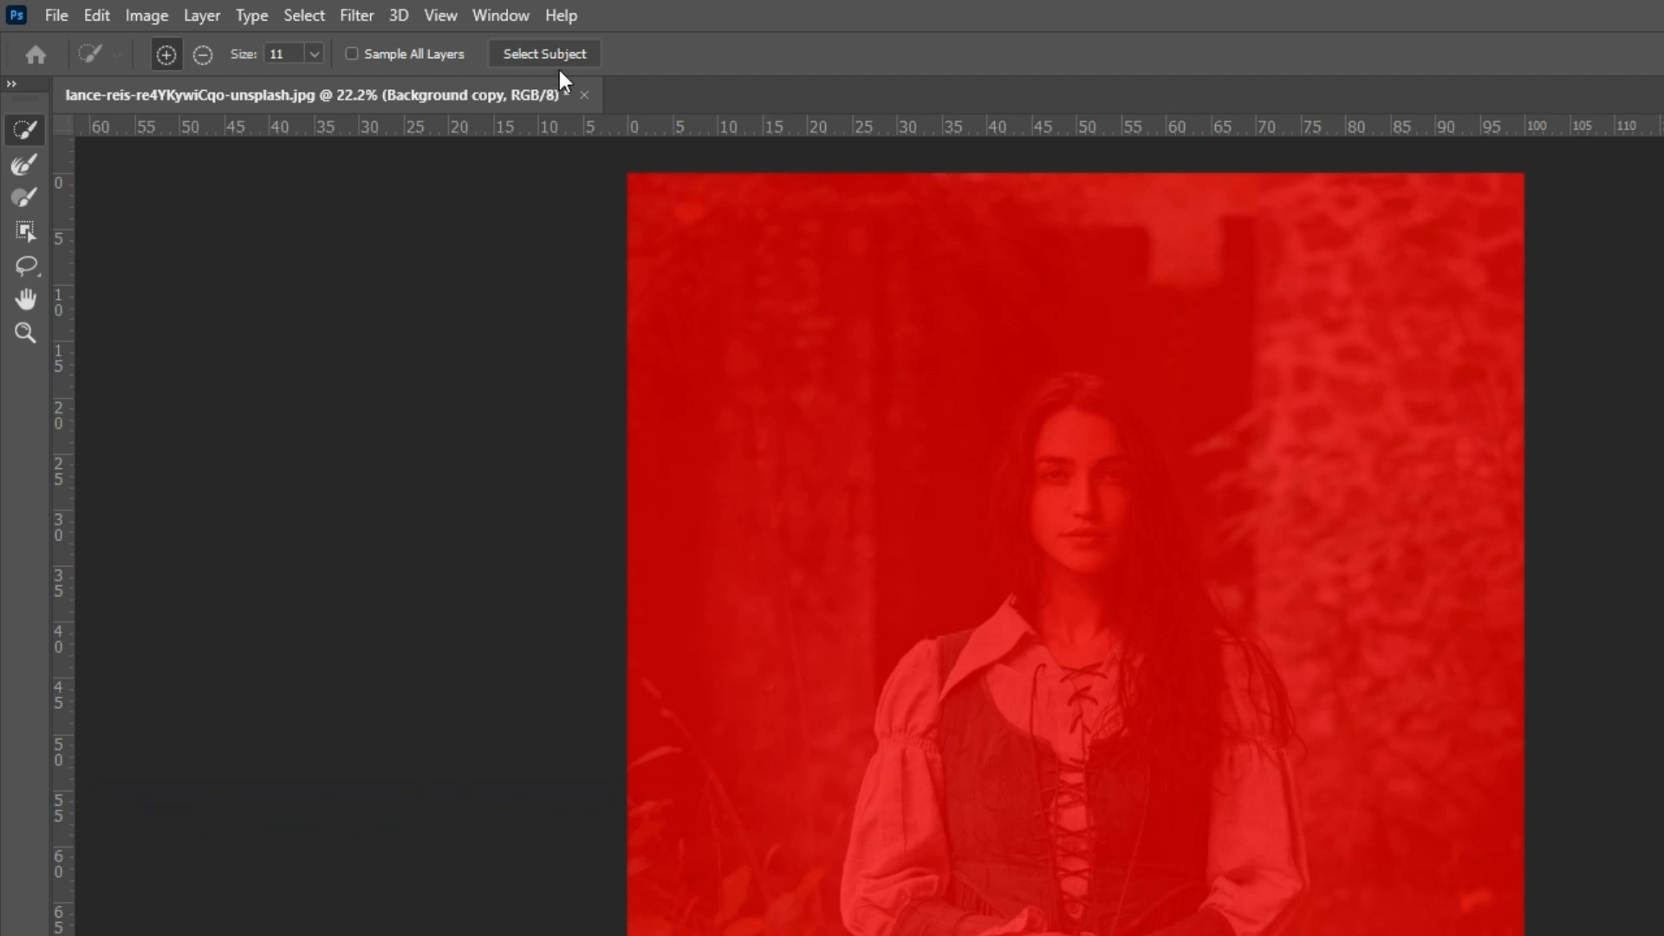
pyautogui.click(559, 60)
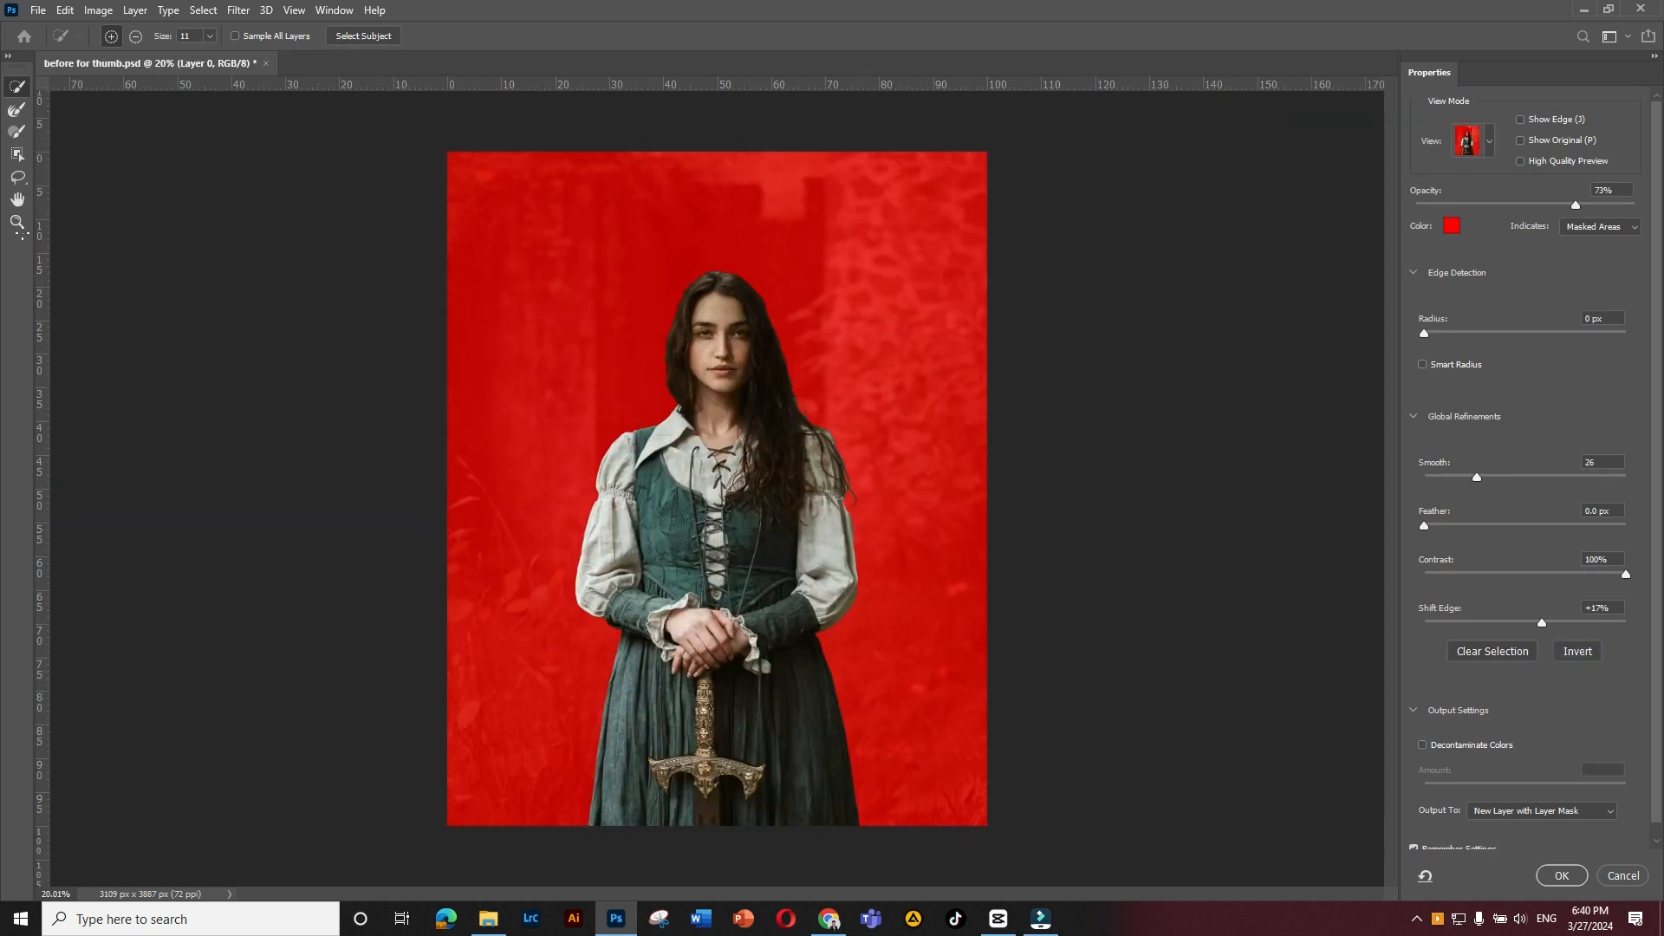
# Output the refined selection of the woman to a New Layer with Layer Mask
pyautogui.click(16, 223)
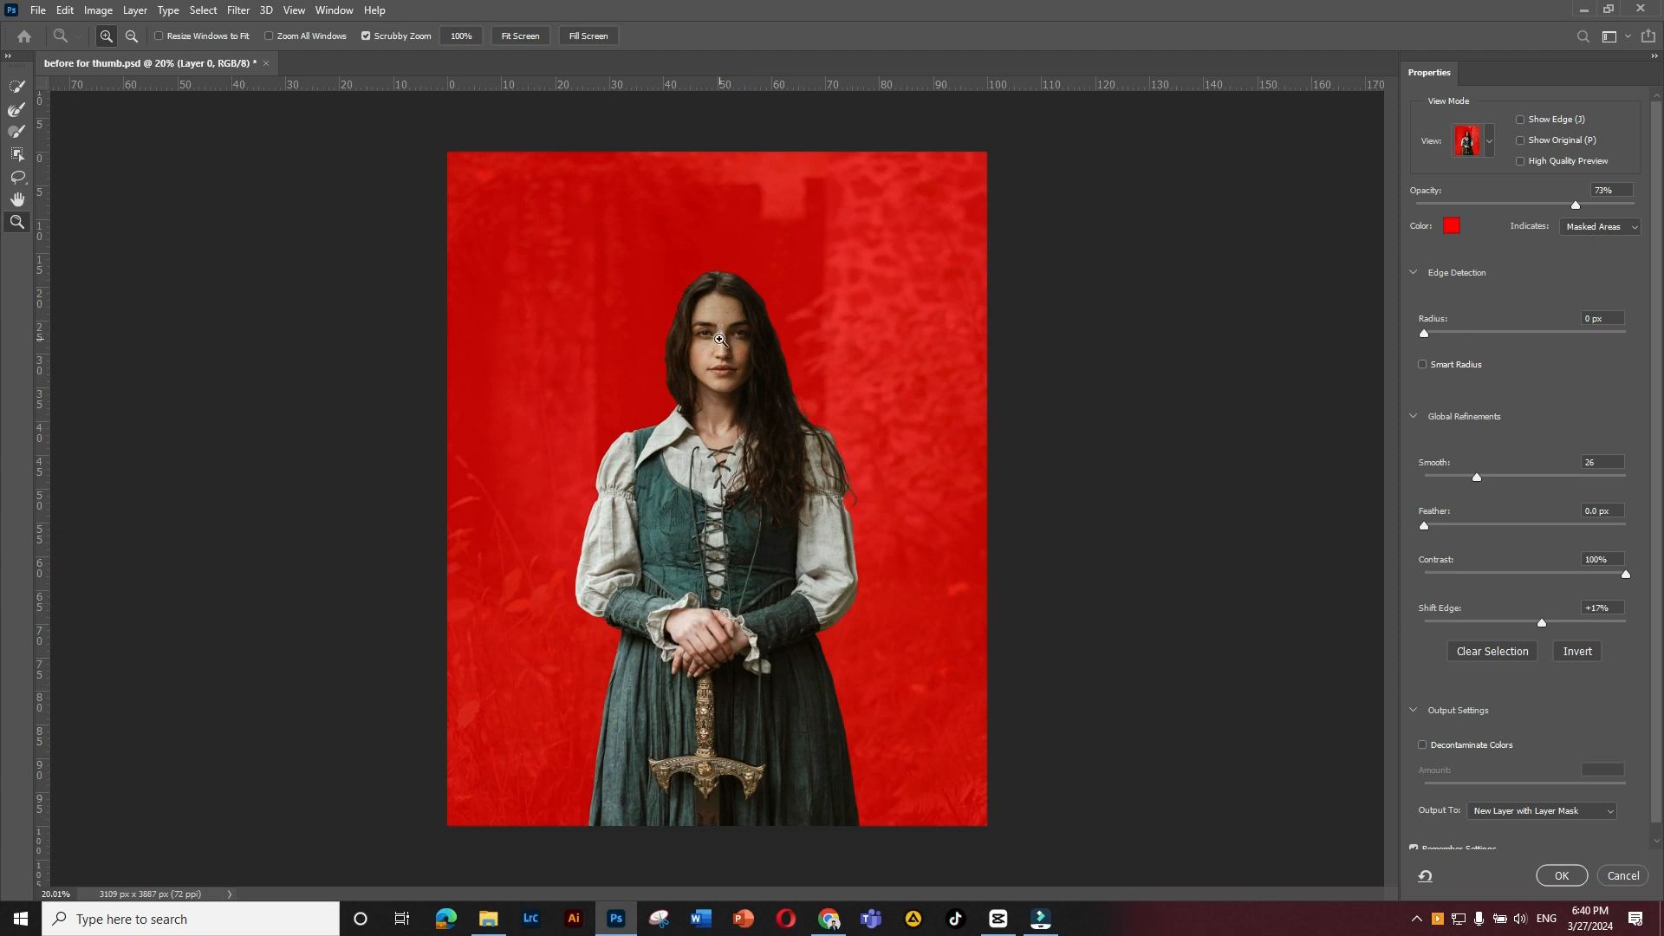
pyautogui.moveTo(720, 340); pyautogui.dragTo(760, 341)
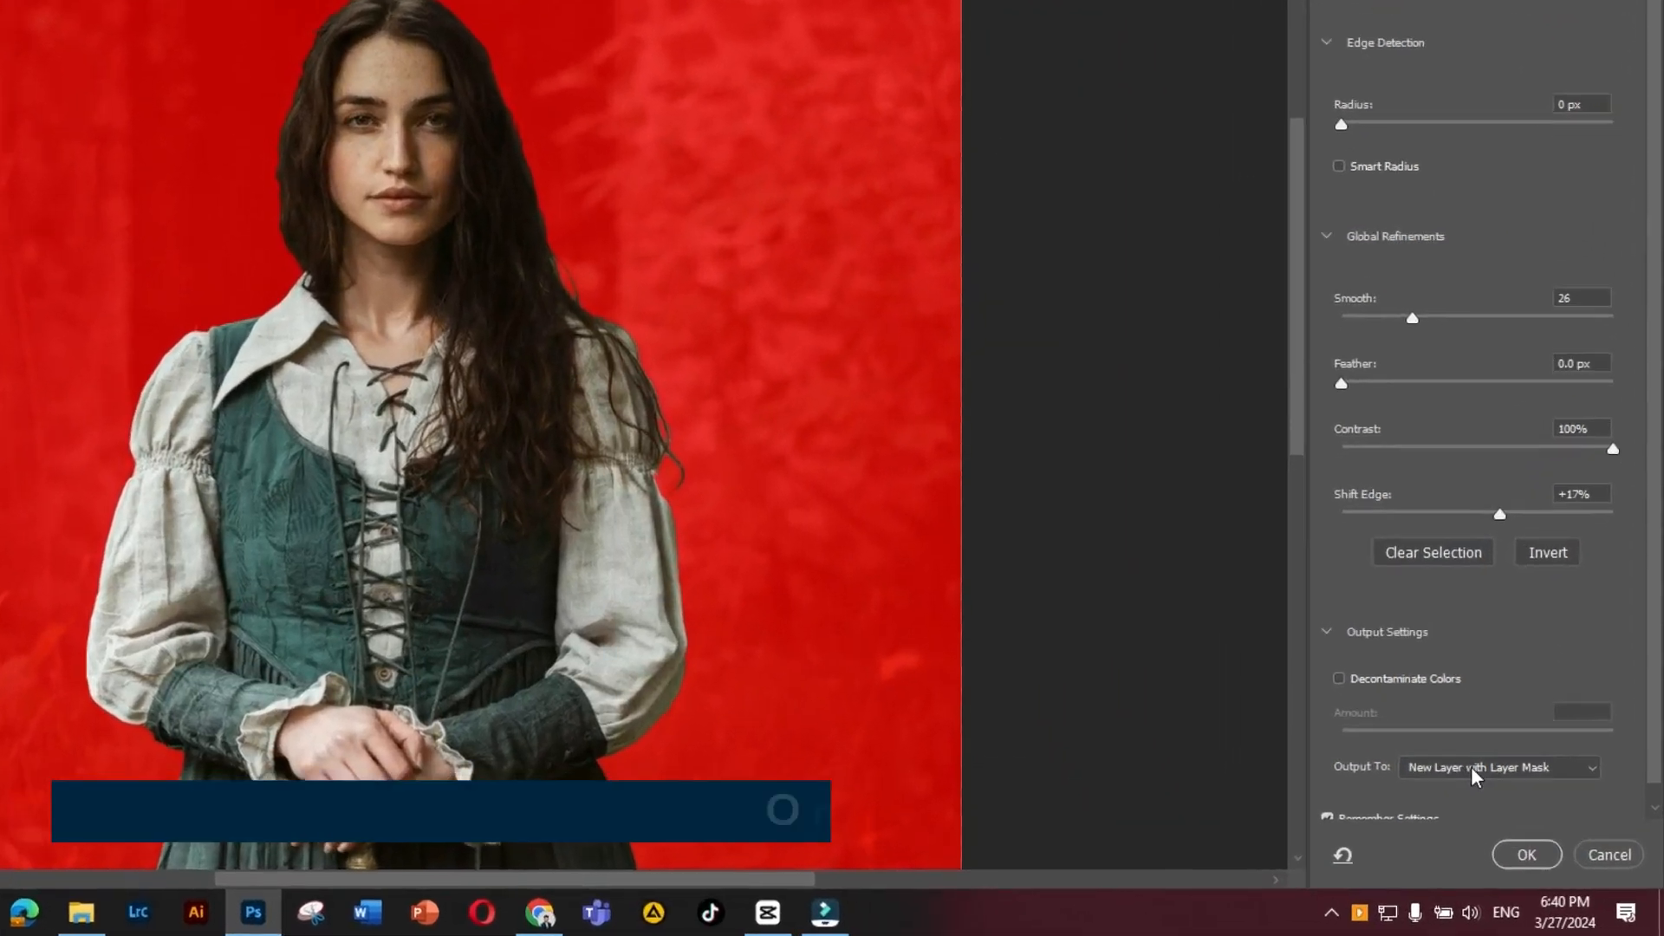
pyautogui.click(1524, 811)
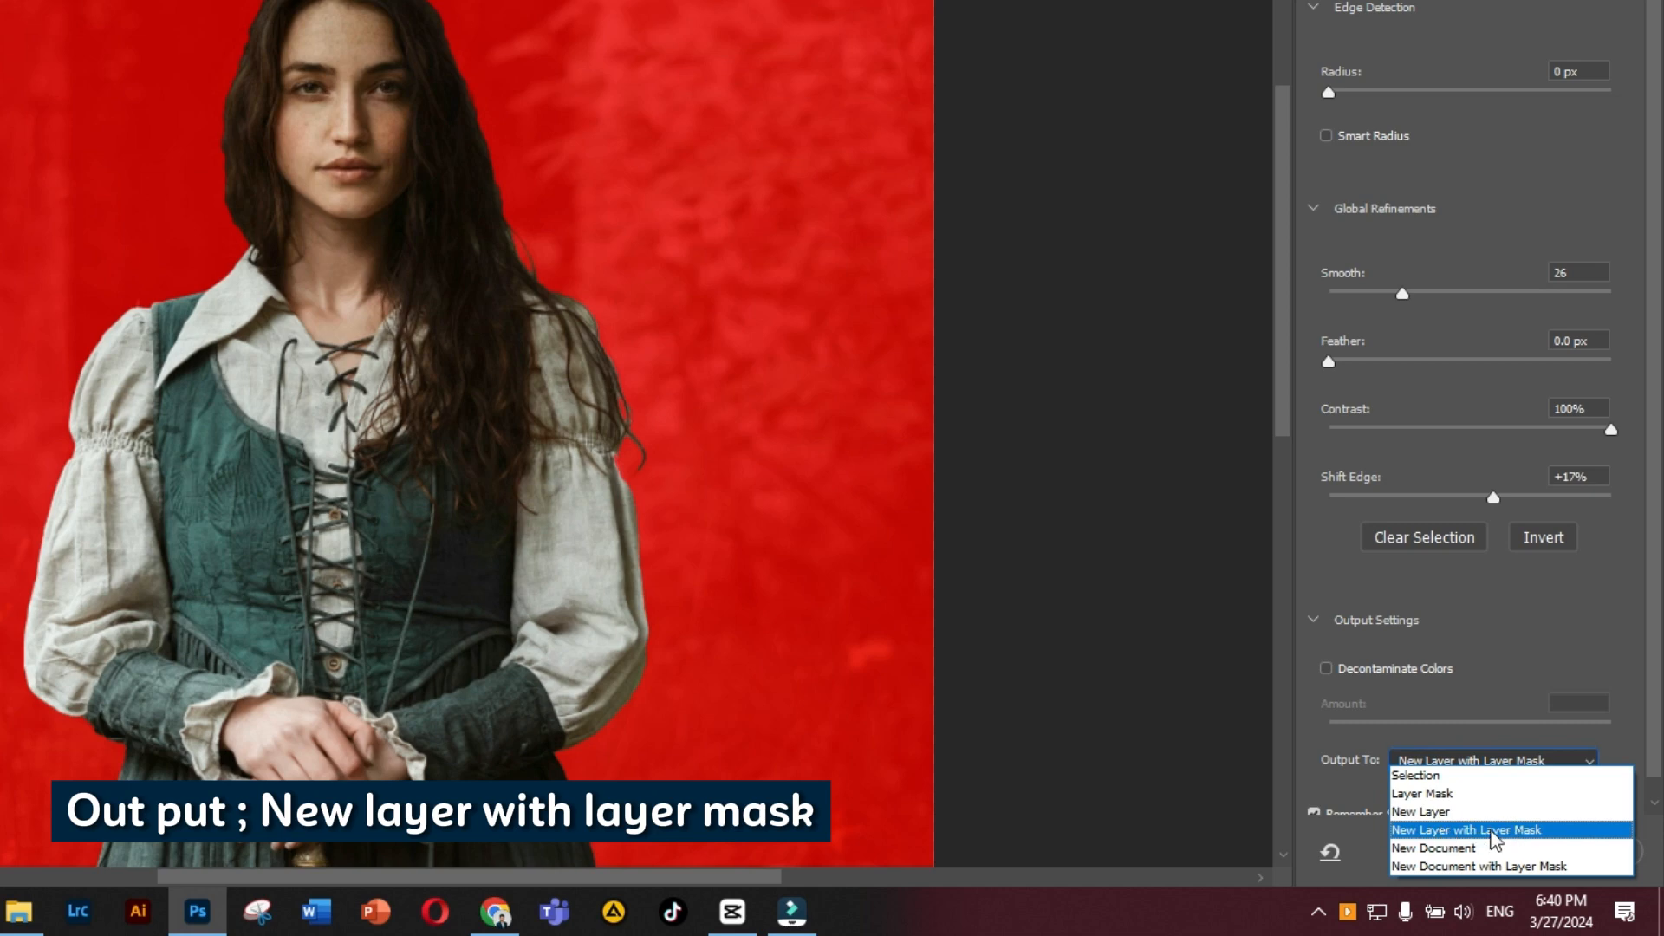
pyautogui.click(1494, 830)
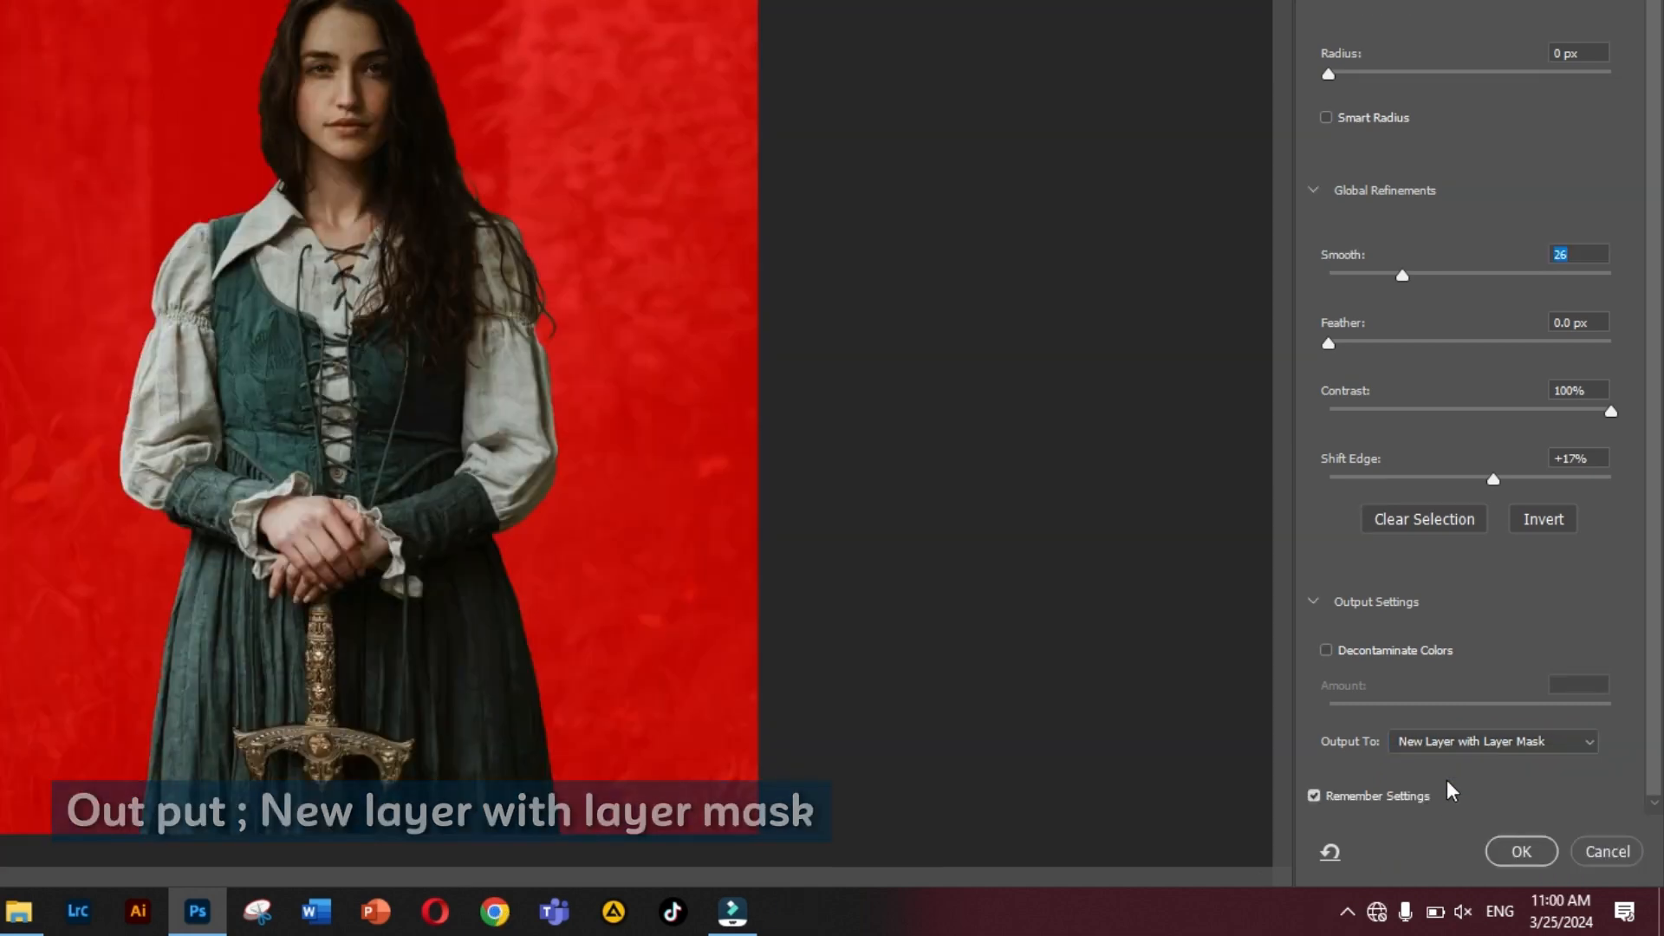
pyautogui.click(1522, 851)
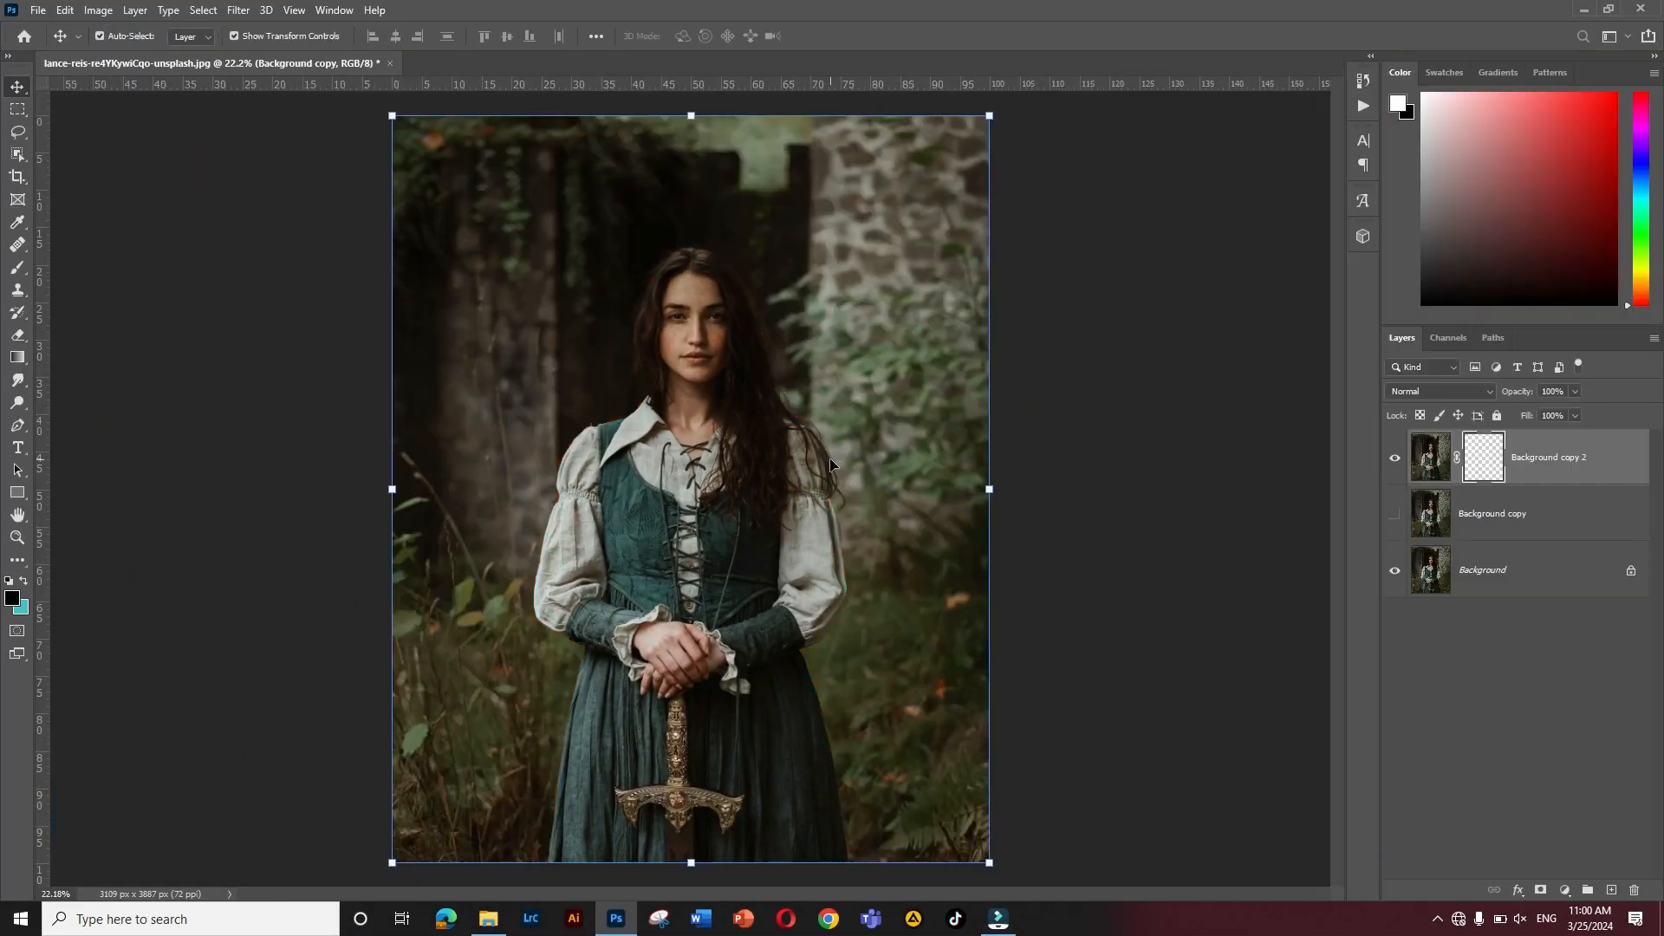
# Show the Background copy layer, hide Background copy 2, and make Background copy the active layer
pyautogui.click(1395, 514)
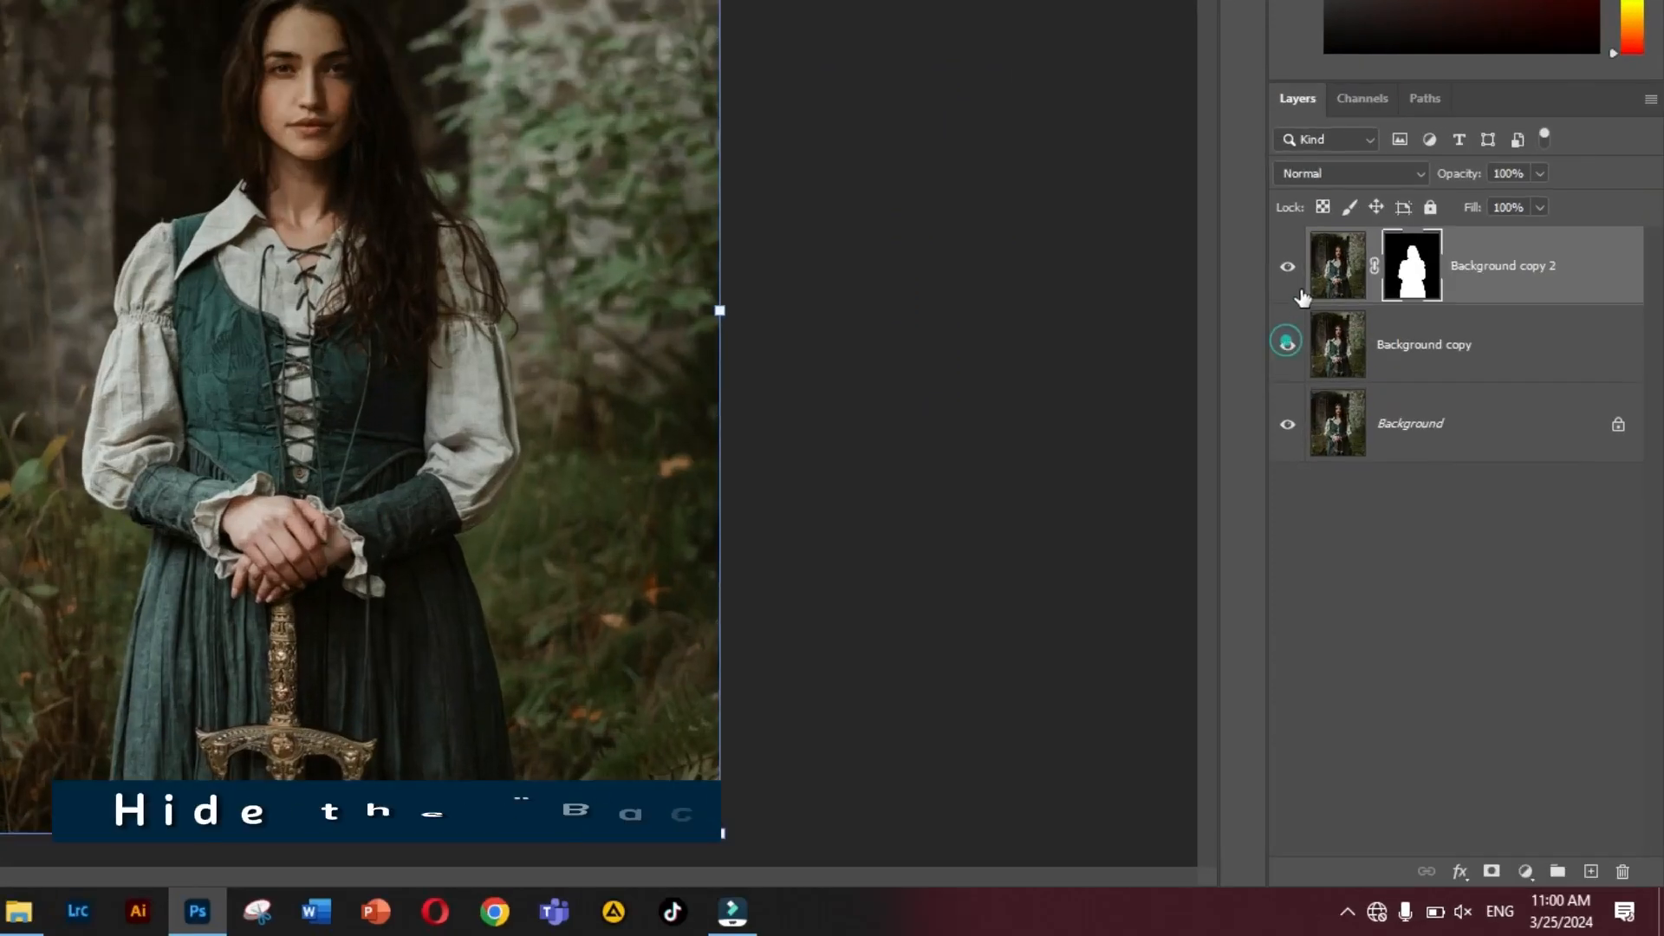
pyautogui.click(1394, 458)
pyautogui.click(1471, 527)
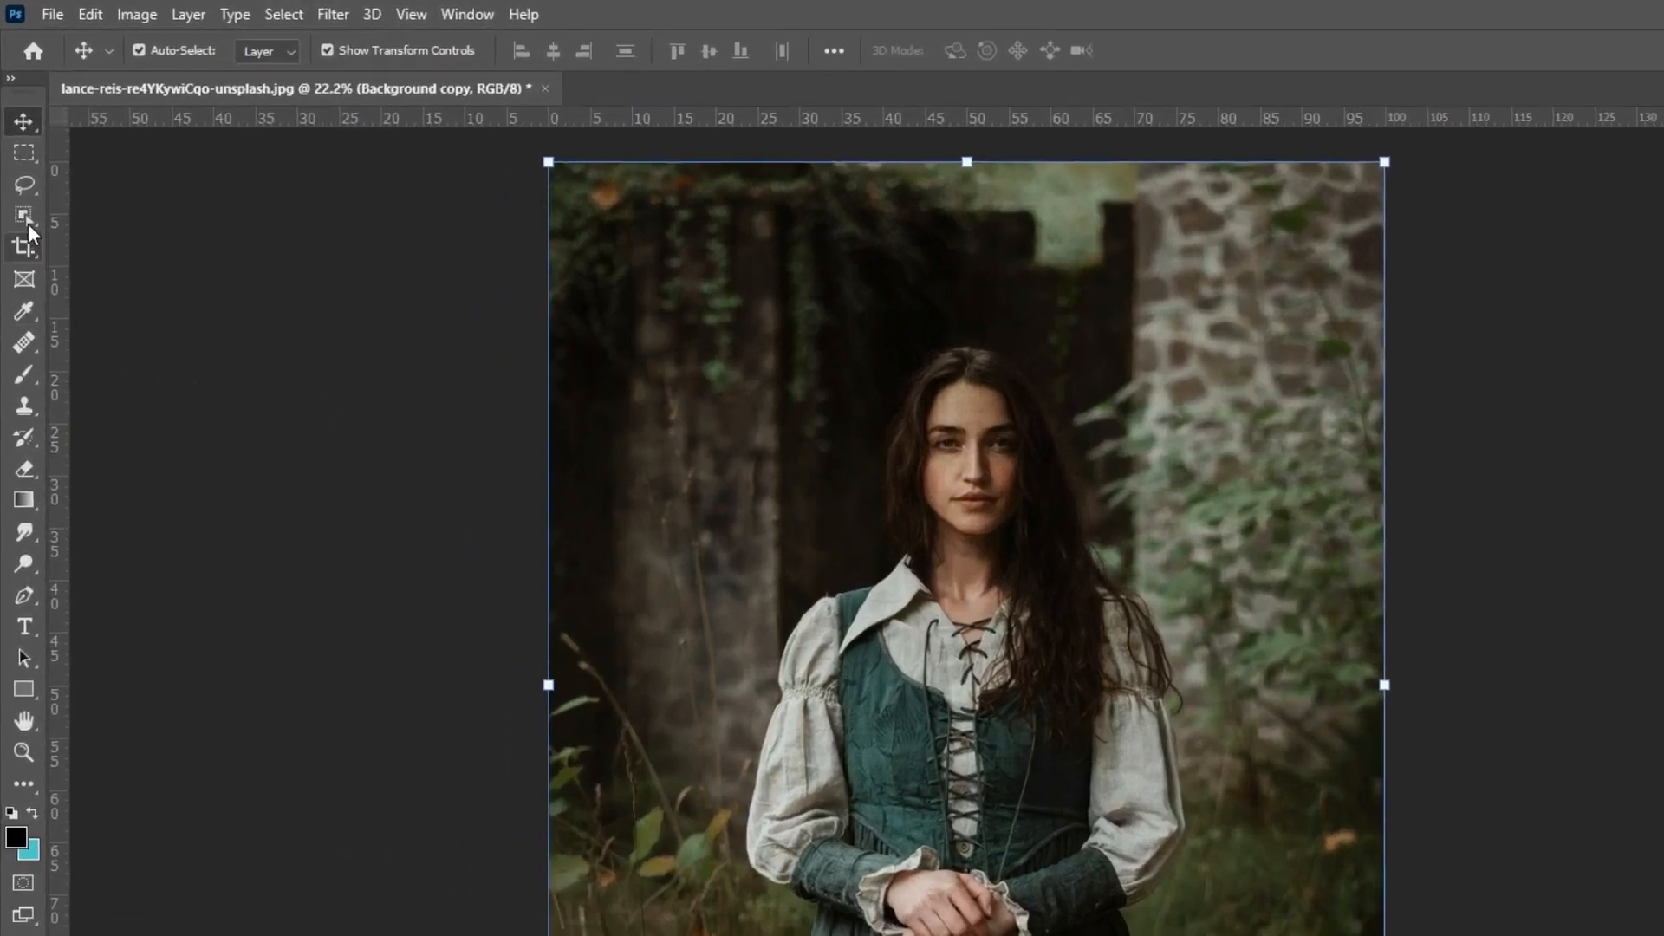
# Select the woman on the Background copy layer with the Object Selection tool, framing her from head to lower edge
pyautogui.click(17, 154)
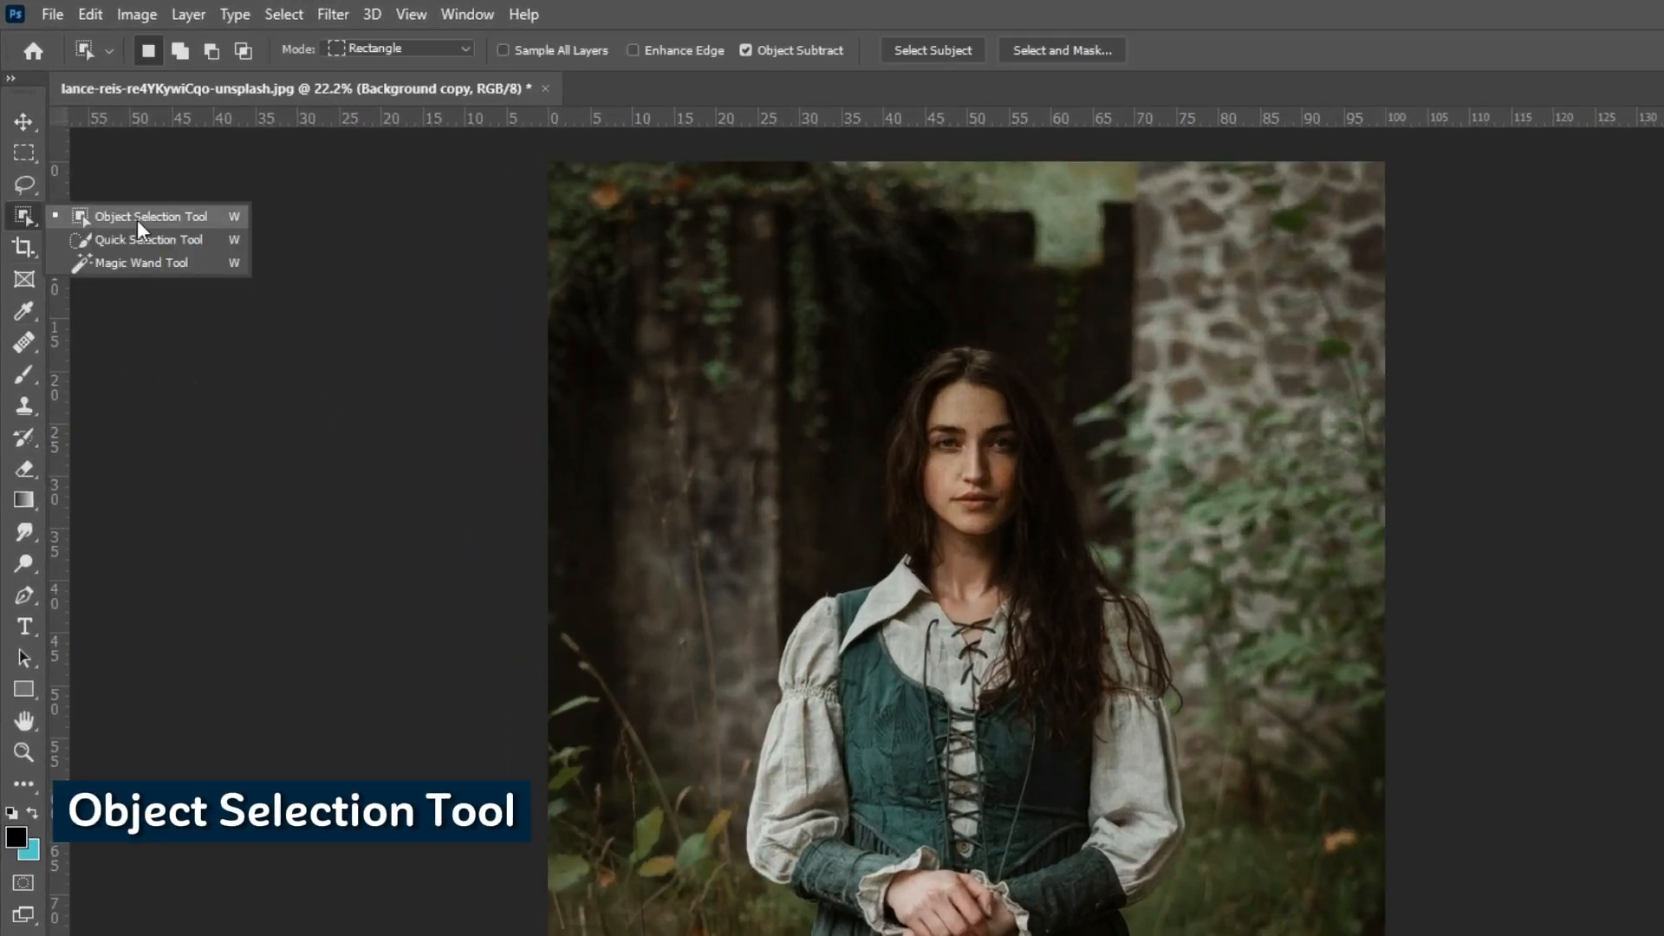
pyautogui.click(153, 219)
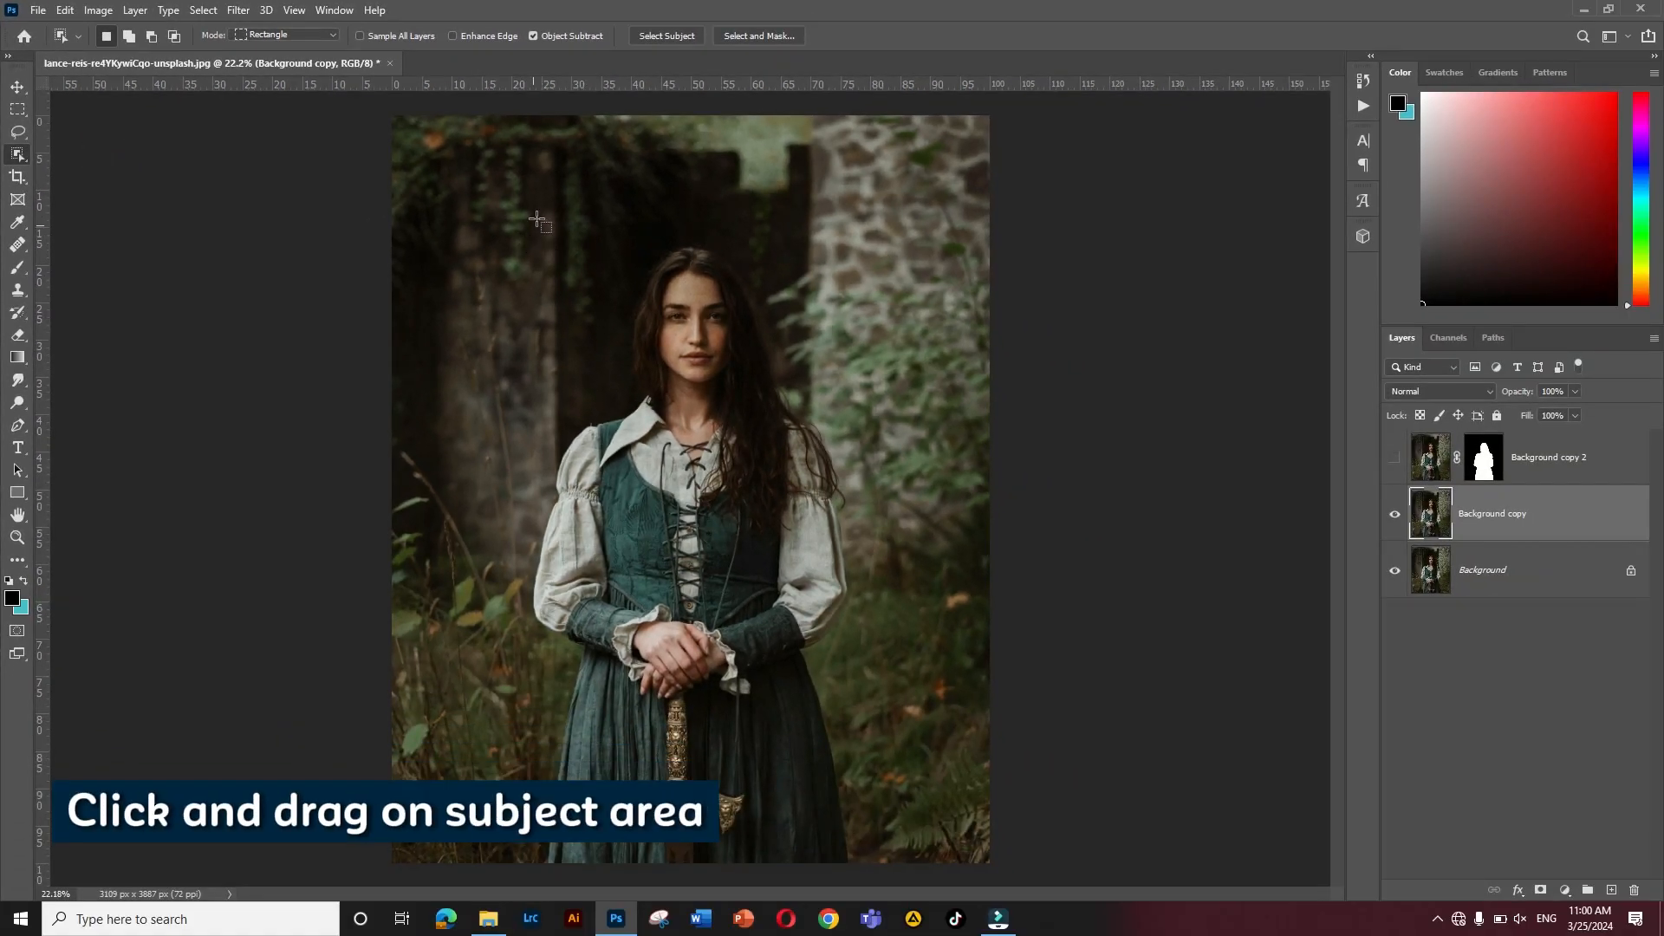
pyautogui.moveTo(538, 231); pyautogui.dragTo(864, 866)
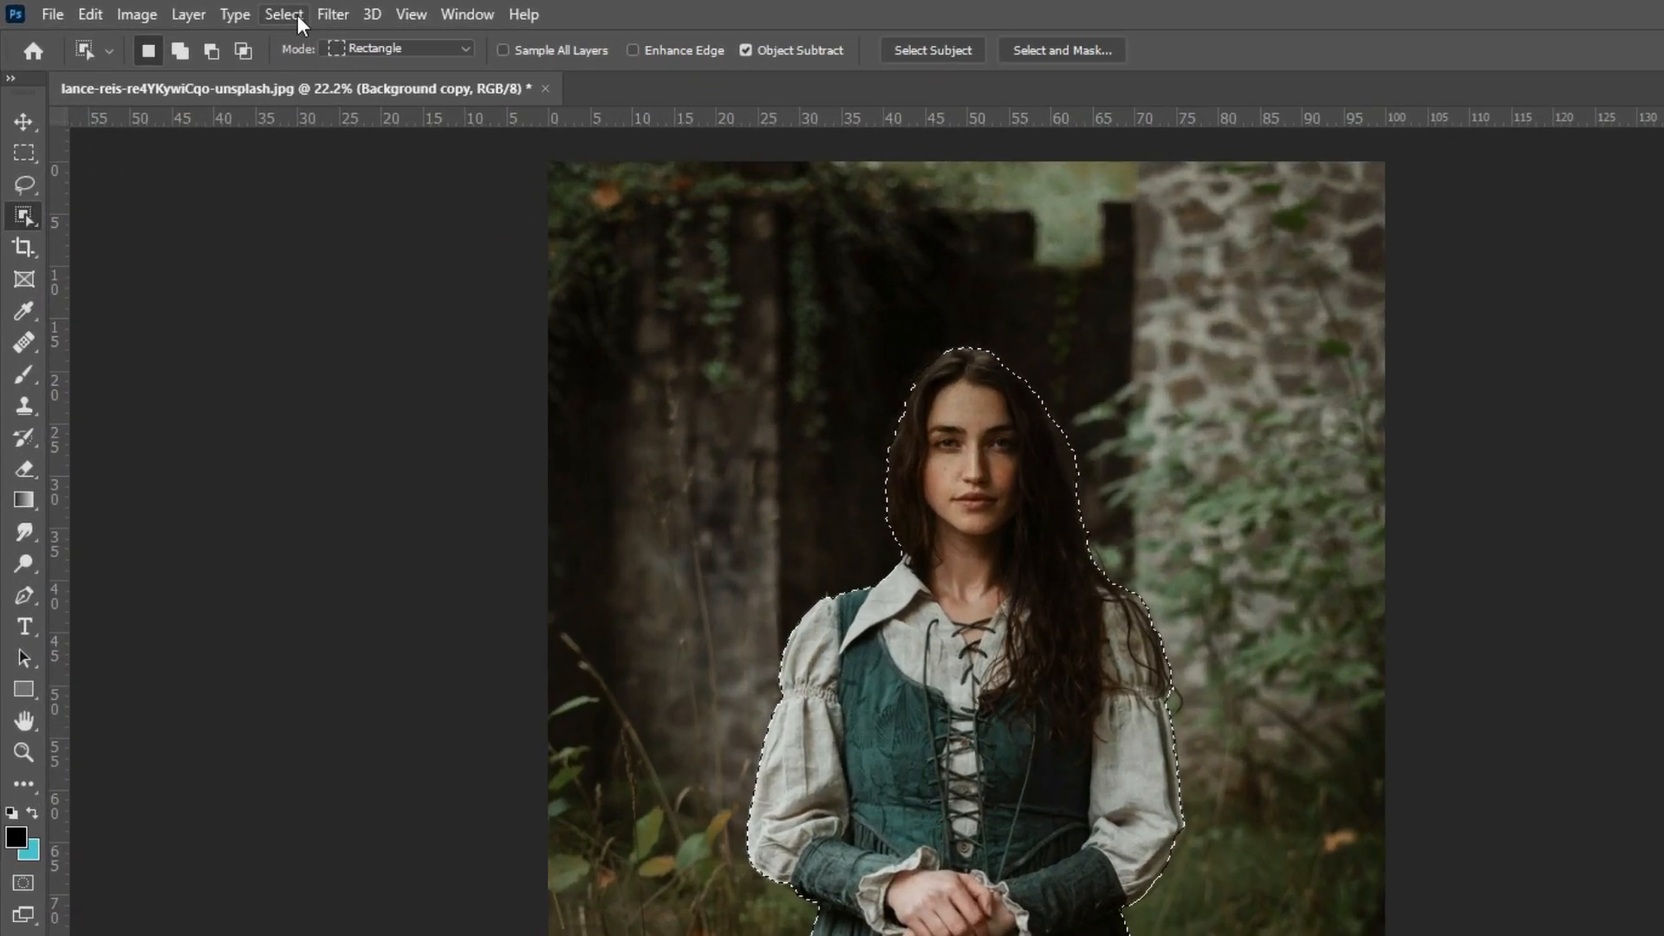
# Expand the selection around the woman by 150 pixels
pyautogui.click(203, 9)
pyautogui.moveTo(390, 357)
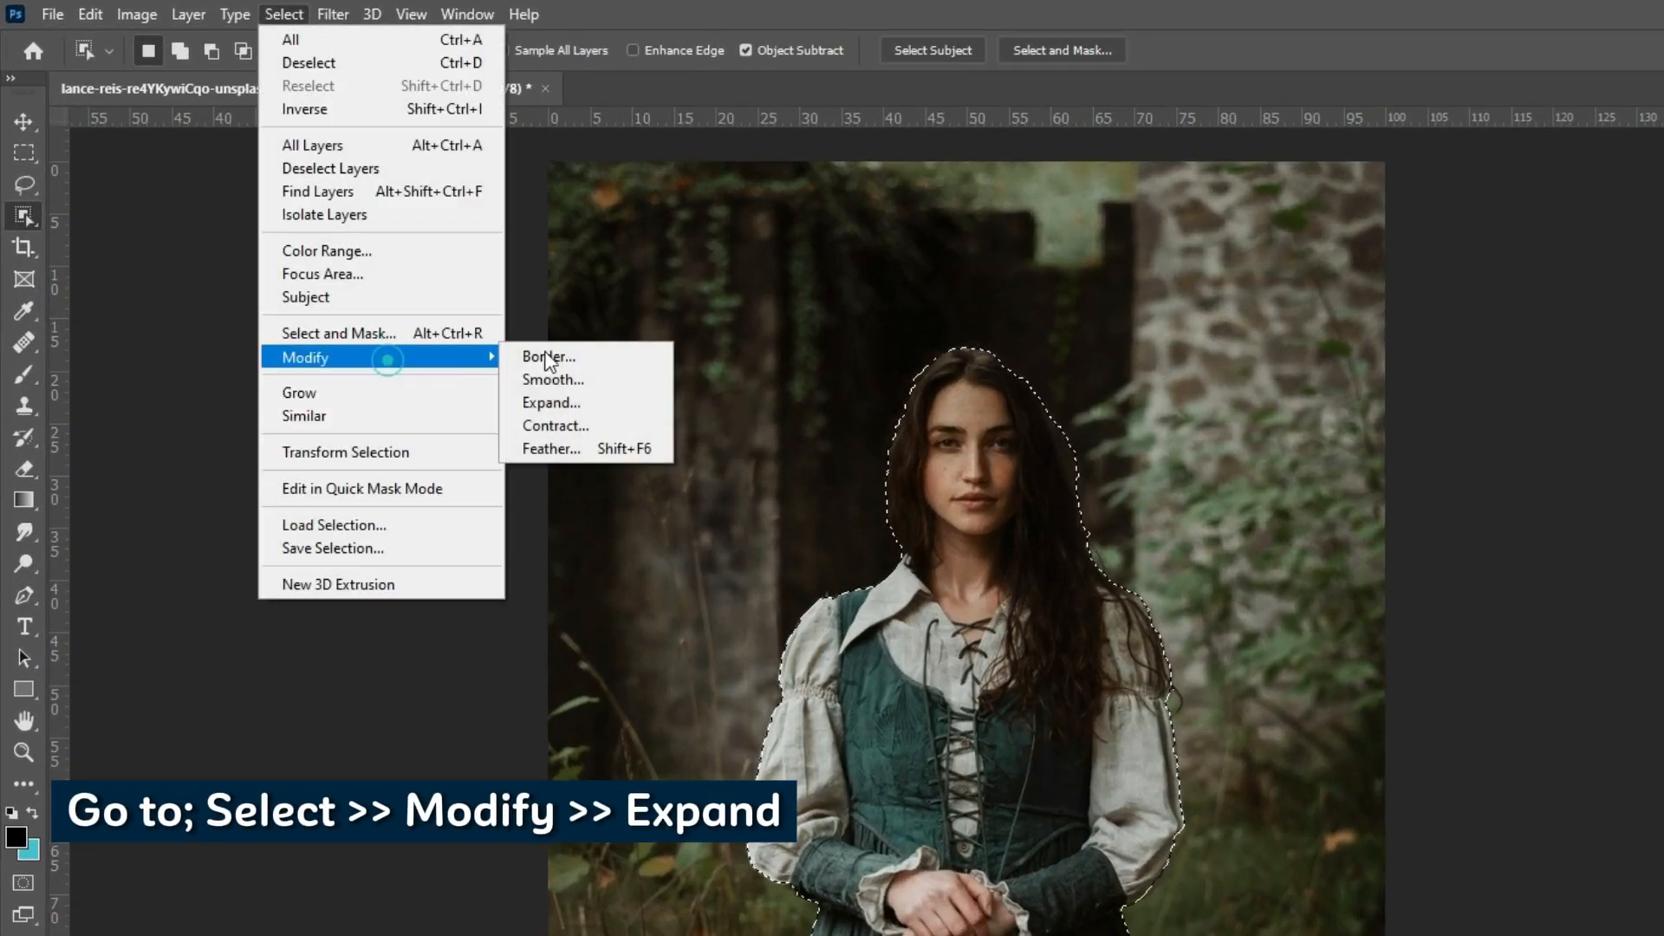
pyautogui.click(580, 404)
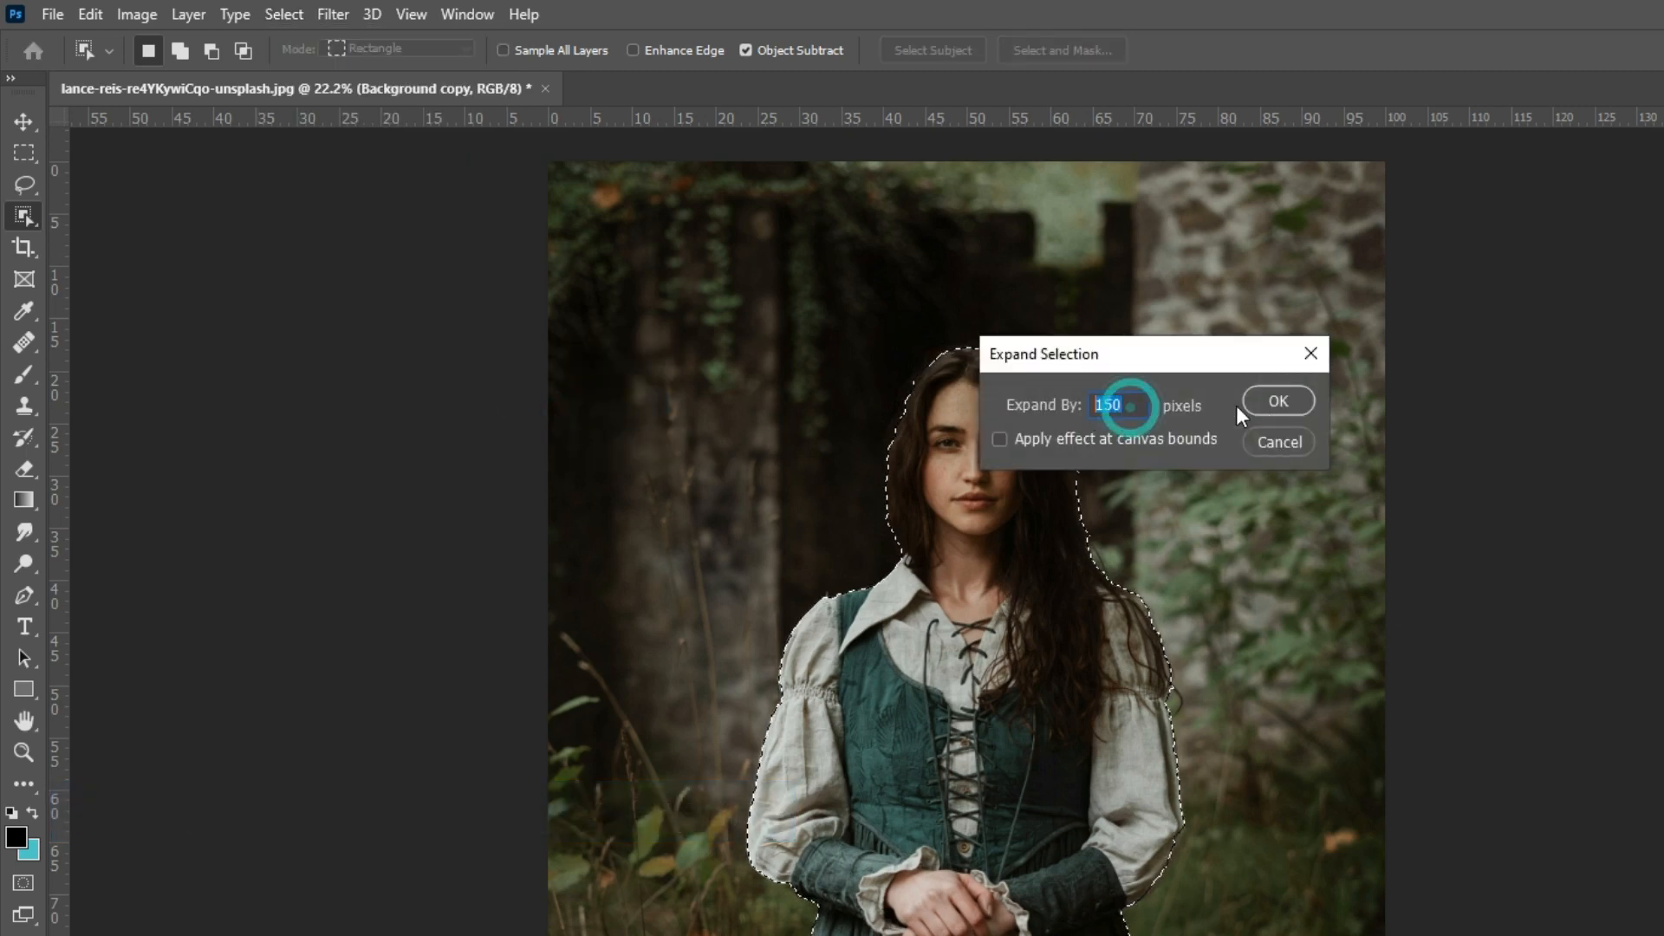
pyautogui.click(1303, 403)
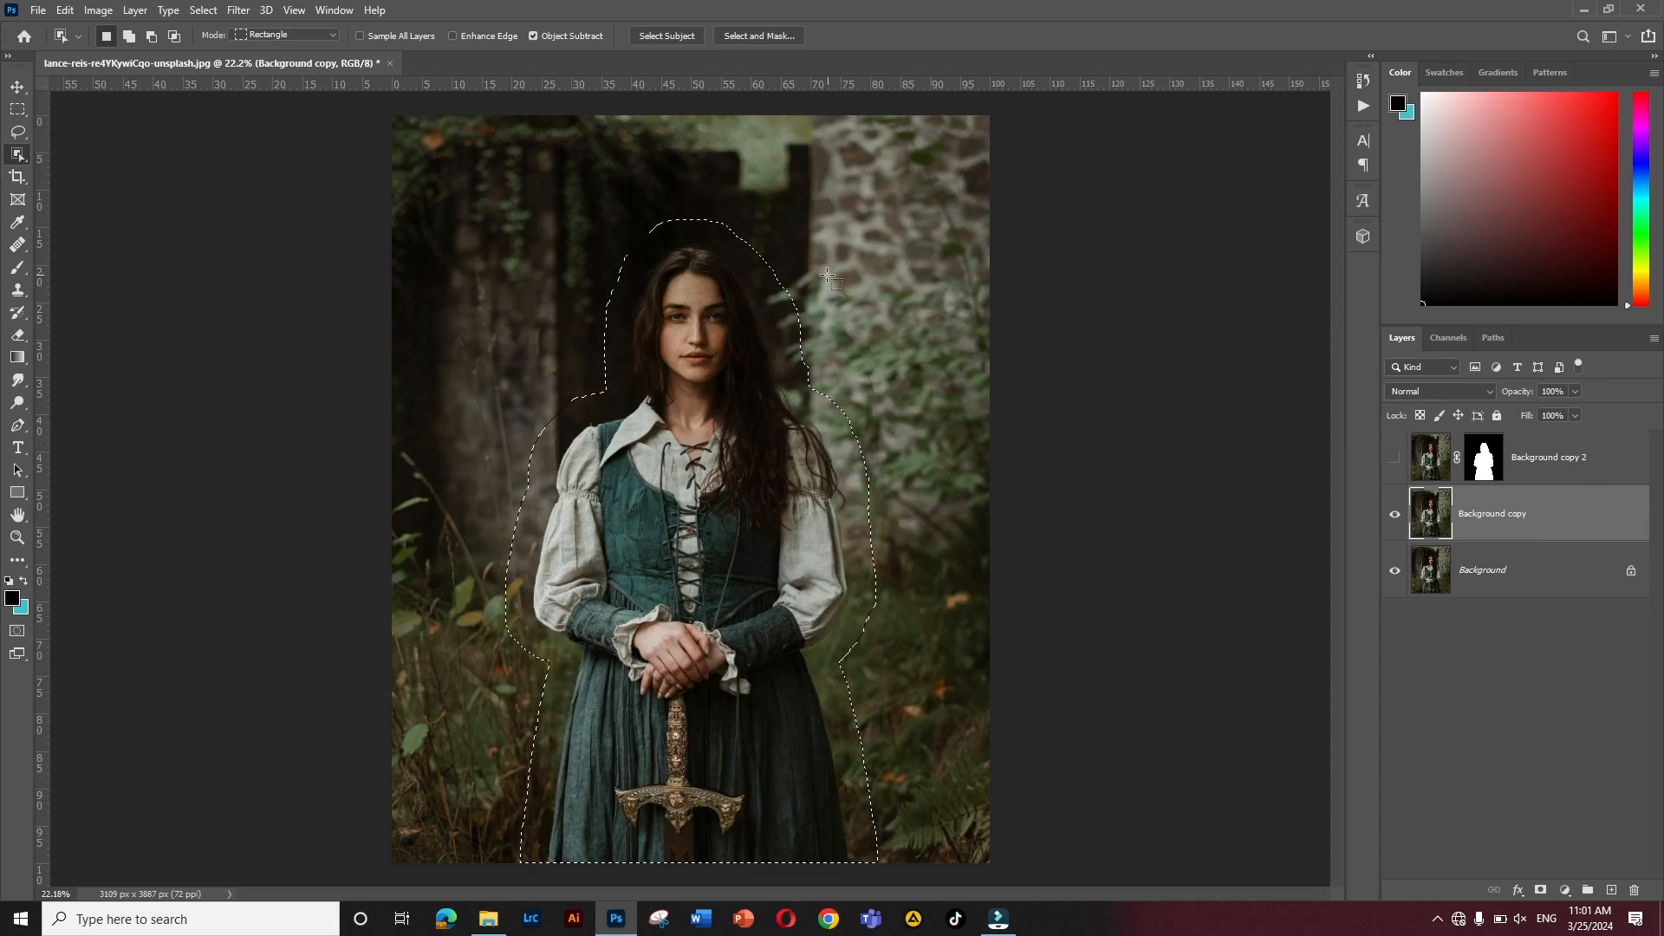
# Fill the expanded selection using Content-Aware contents to remove the woman from the Background copy layer
pyautogui.rightClick(673, 368)
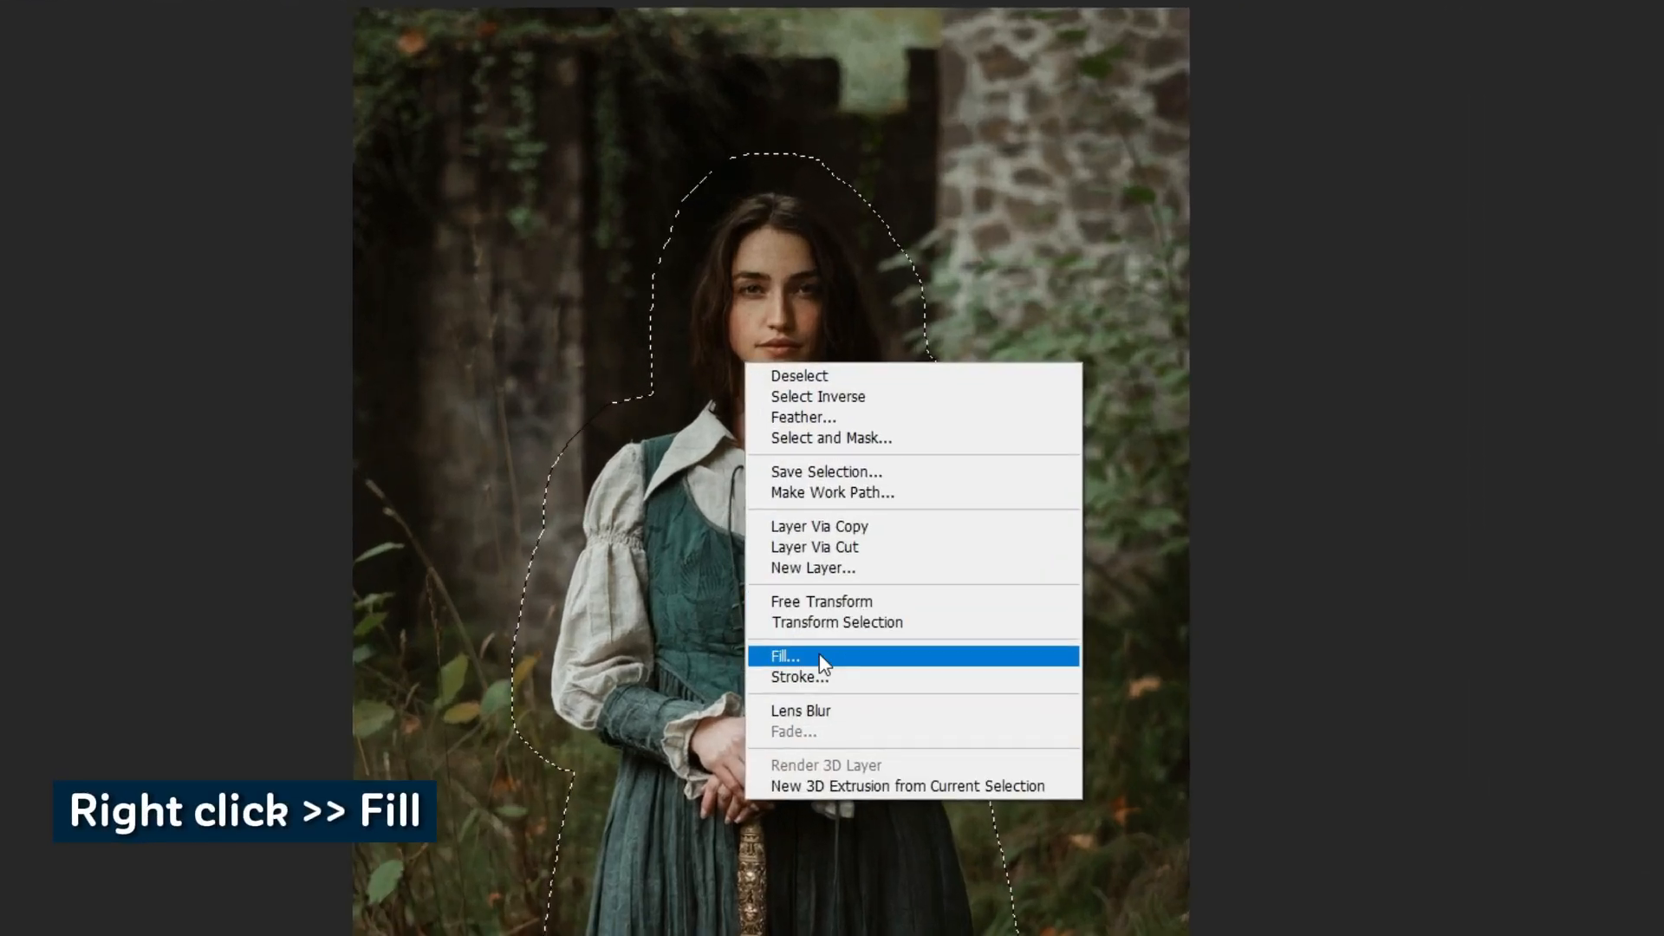
pyautogui.click(823, 663)
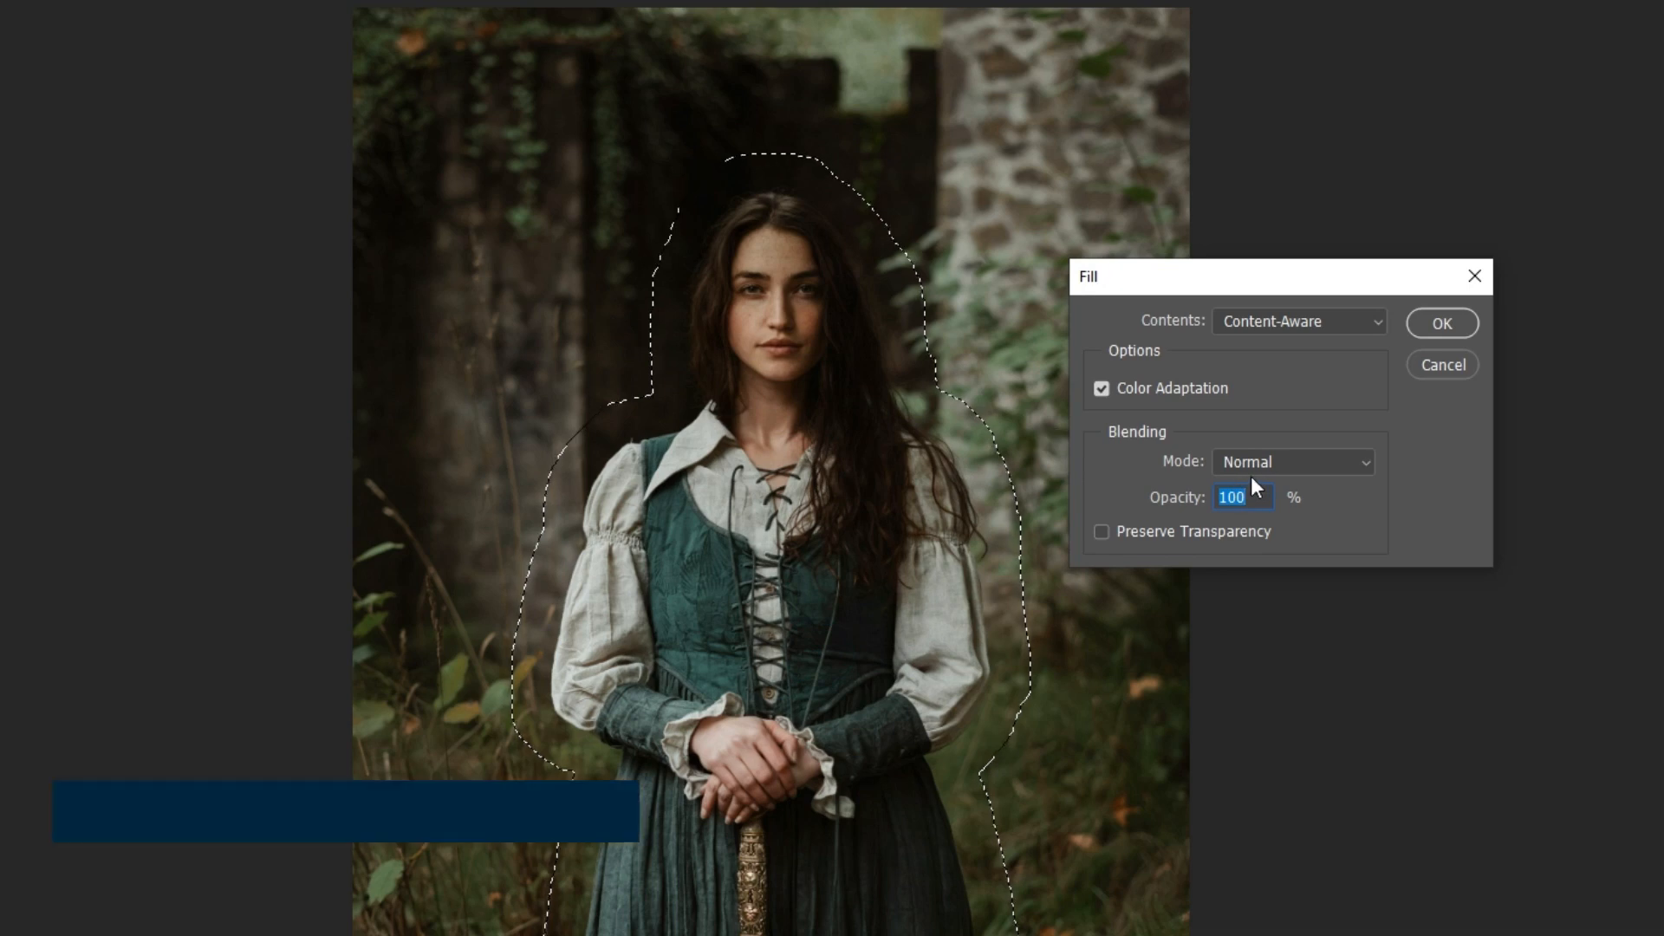
pyautogui.click(1338, 325)
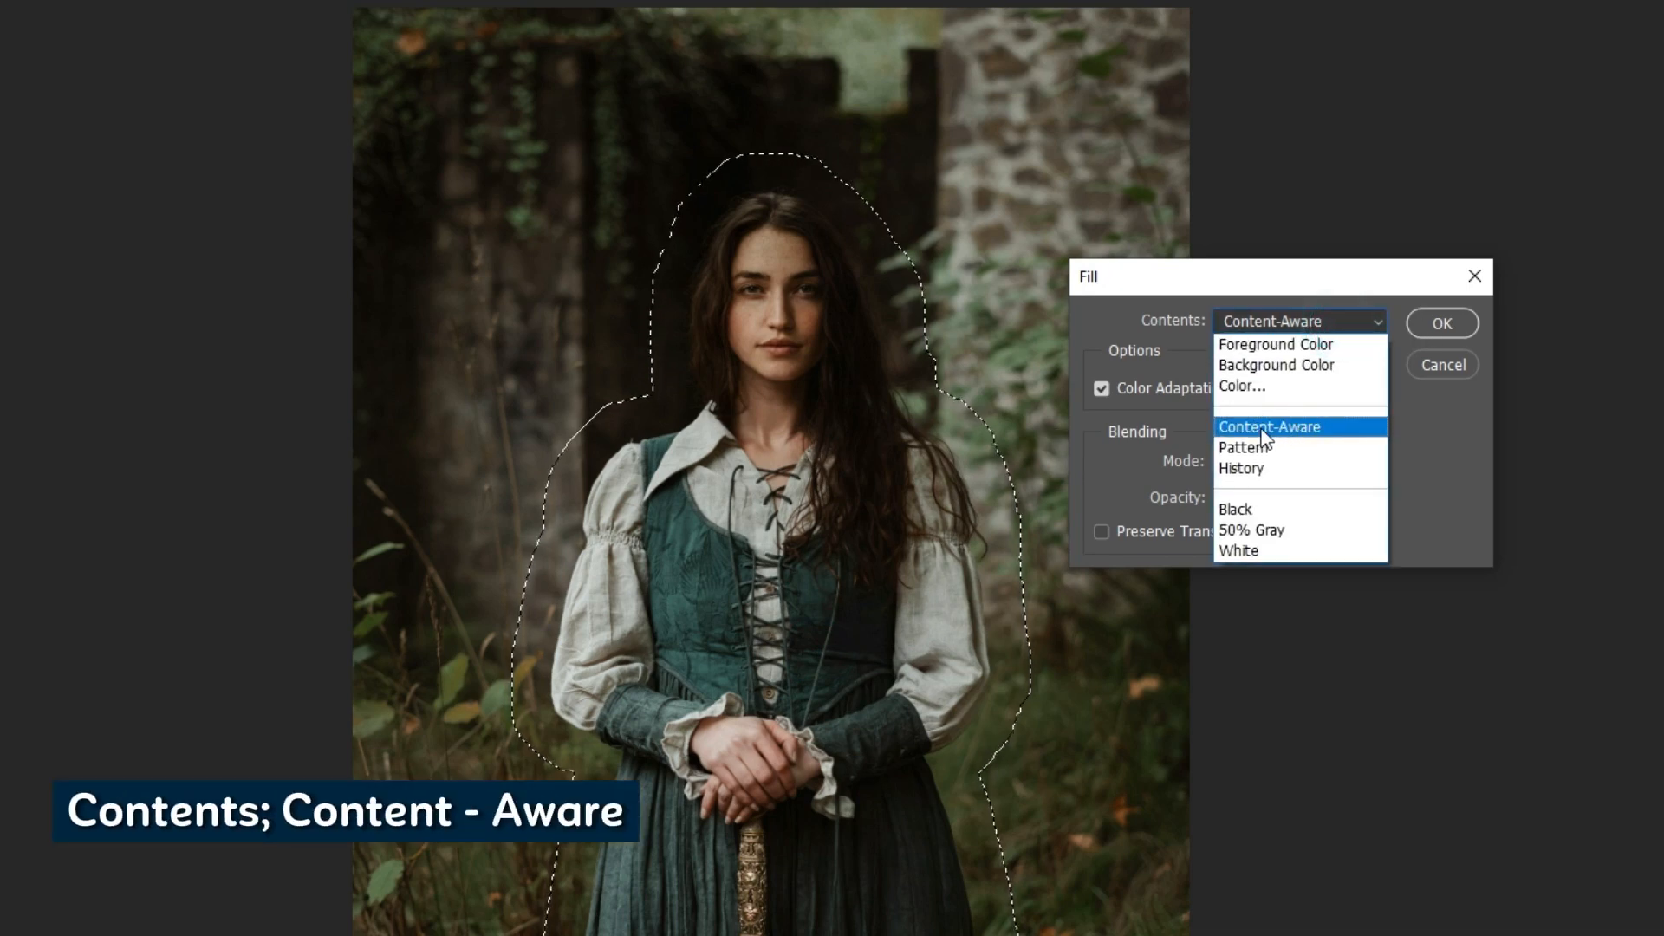
pyautogui.click(1293, 427)
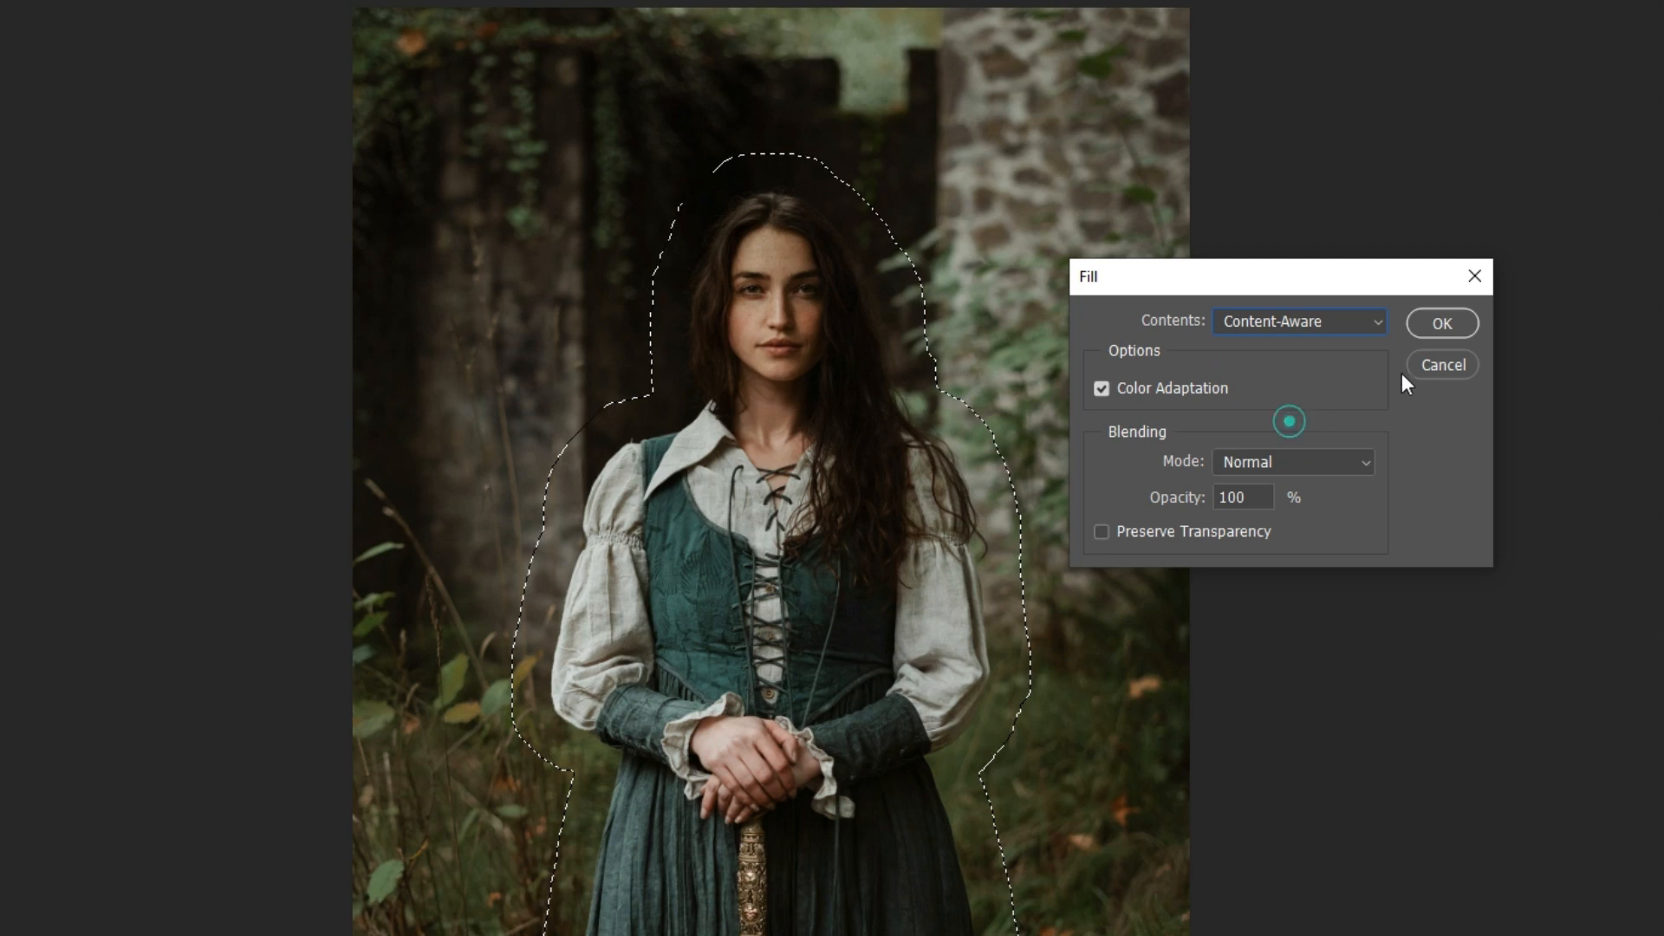
pyautogui.click(1441, 324)
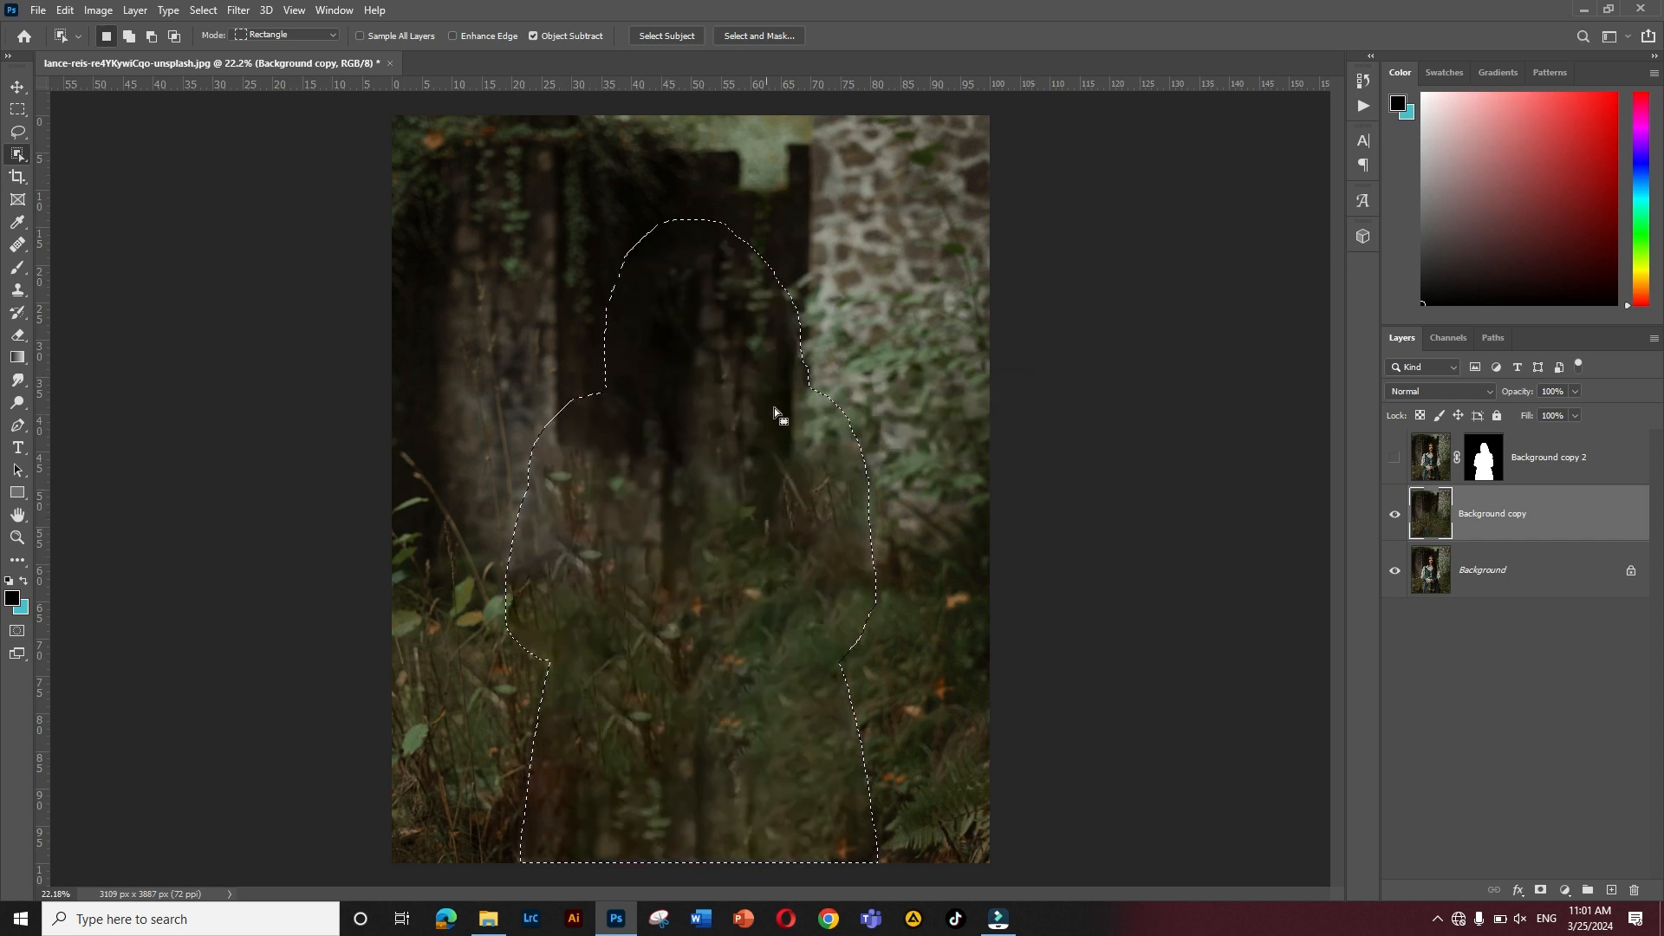
# Switch to the Move tool and deselect the selection around the filled area
pyautogui.click(18, 97)
pyautogui.click(249, 300)
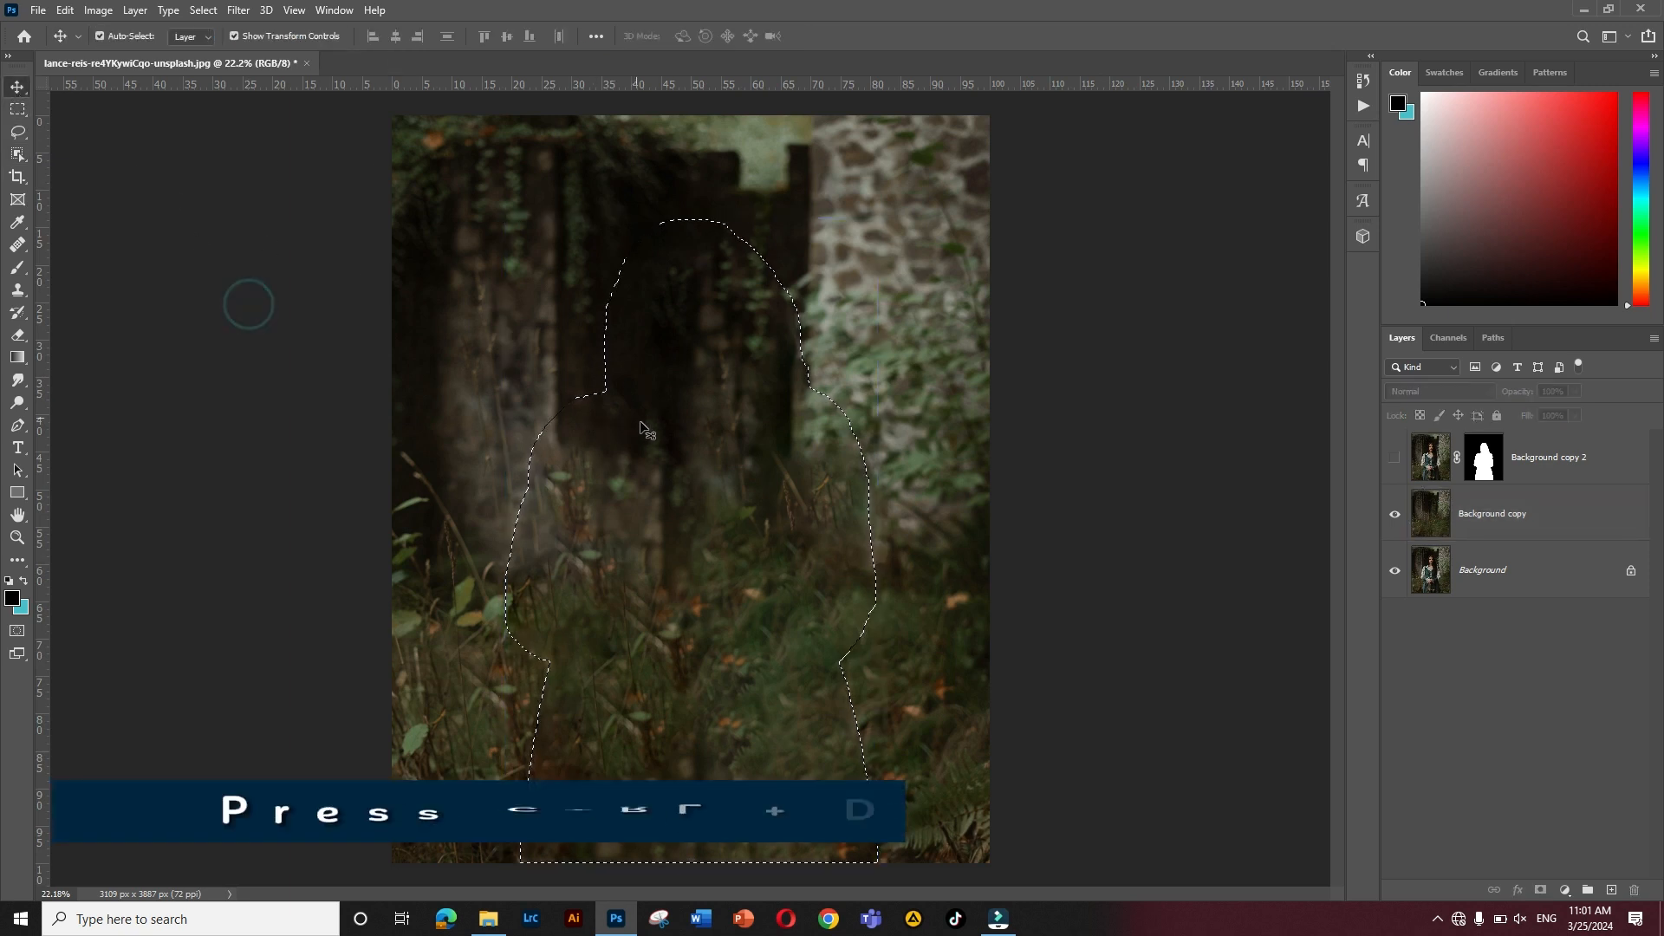
pyautogui.hotkey('ctrl', 'd')
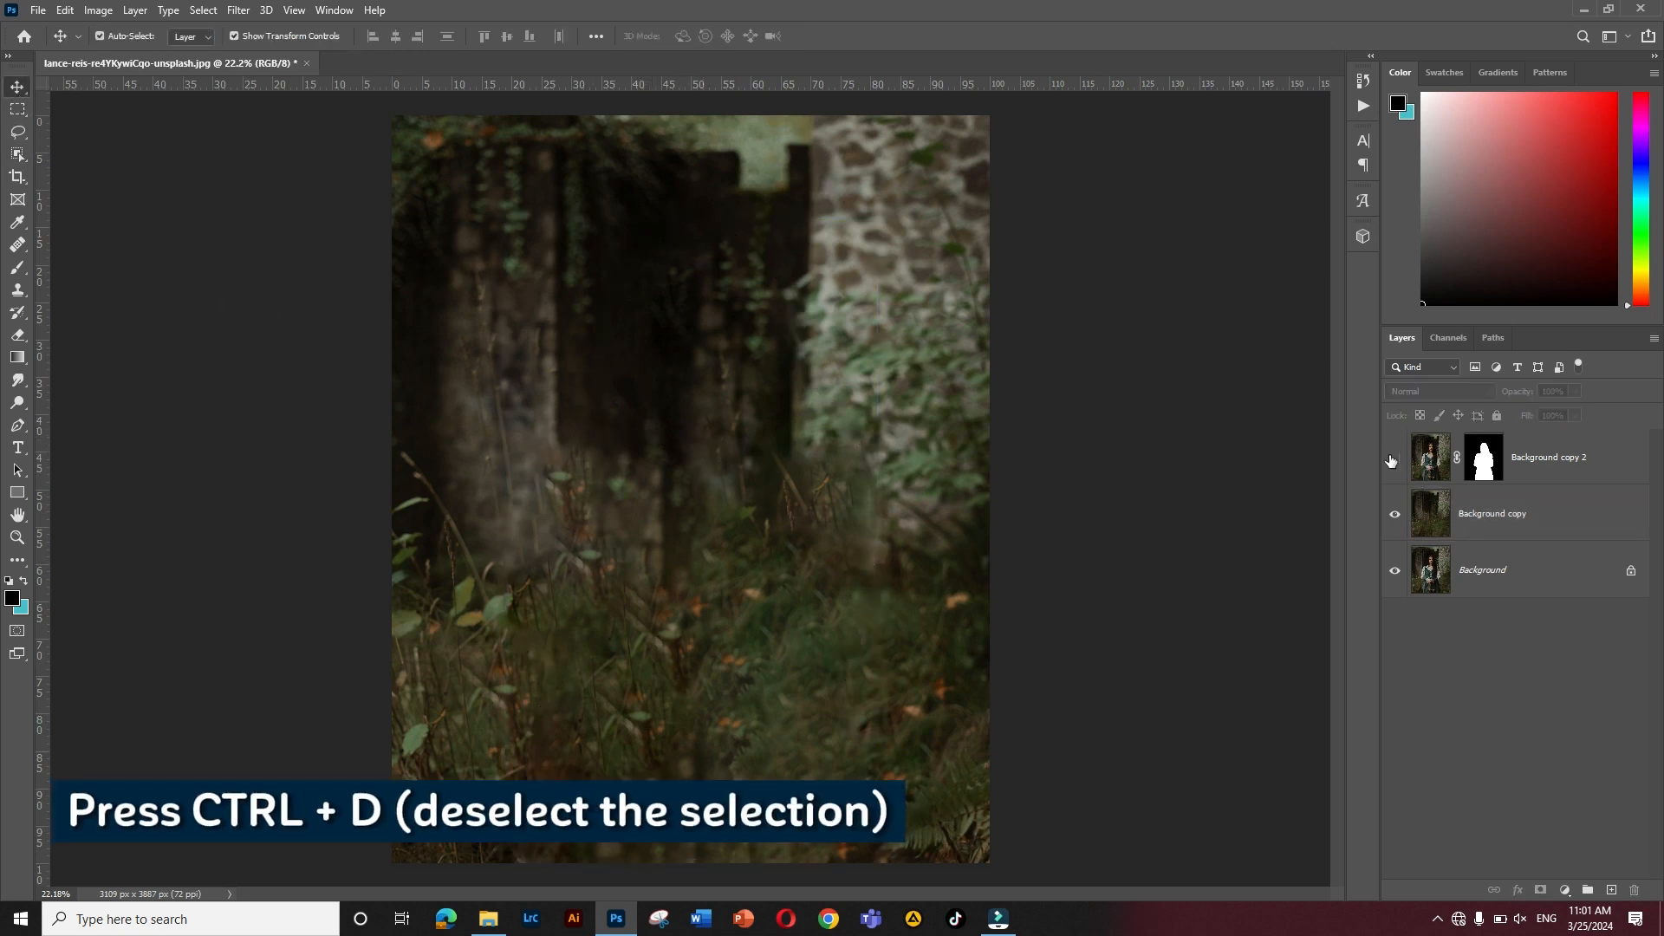
# Apply a Lens Blur with a Heptagon (7) iris shape and a radius of 100 to the Background copy layer
pyautogui.click(1529, 527)
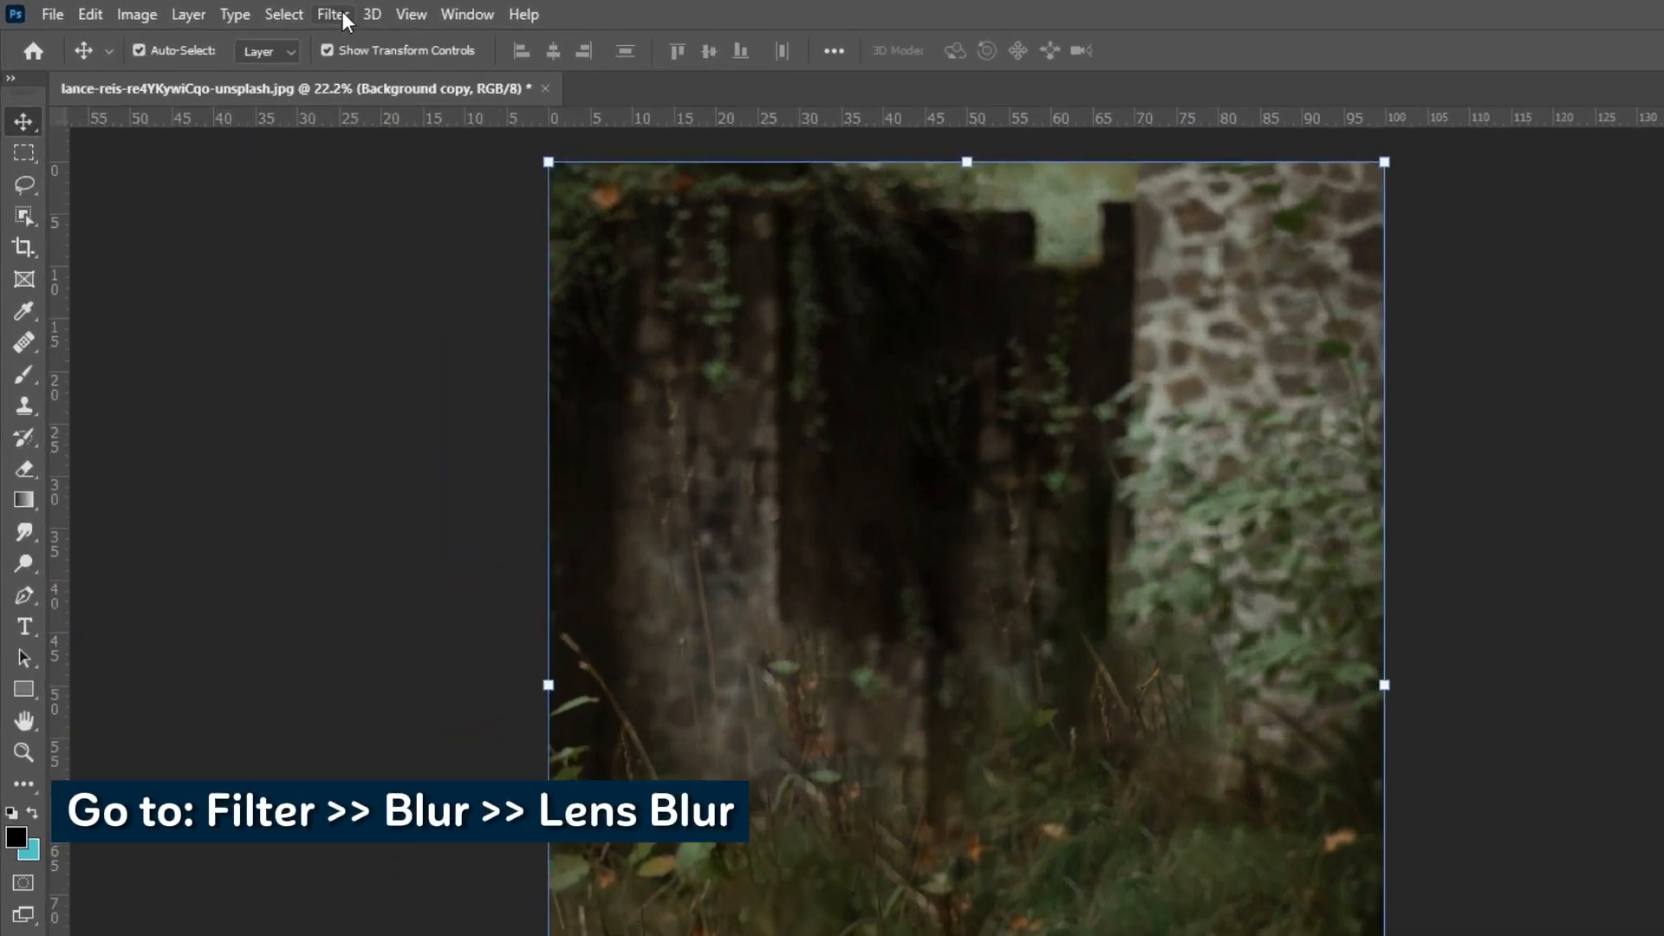
pyautogui.click(246, 13)
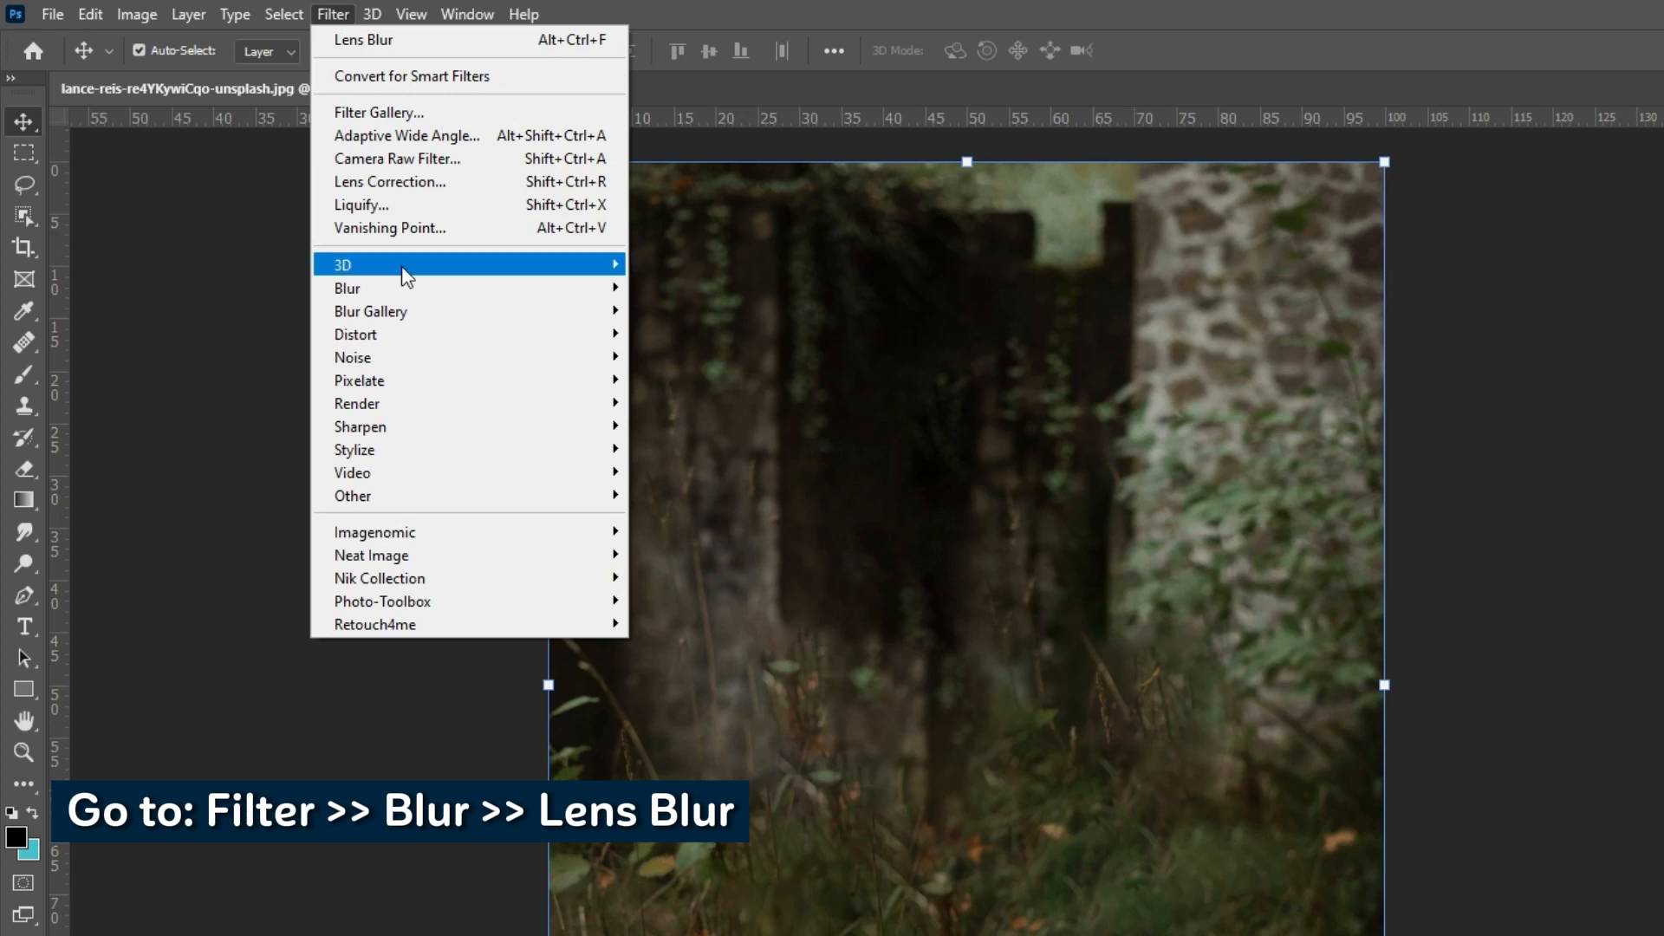
pyautogui.click(414, 287)
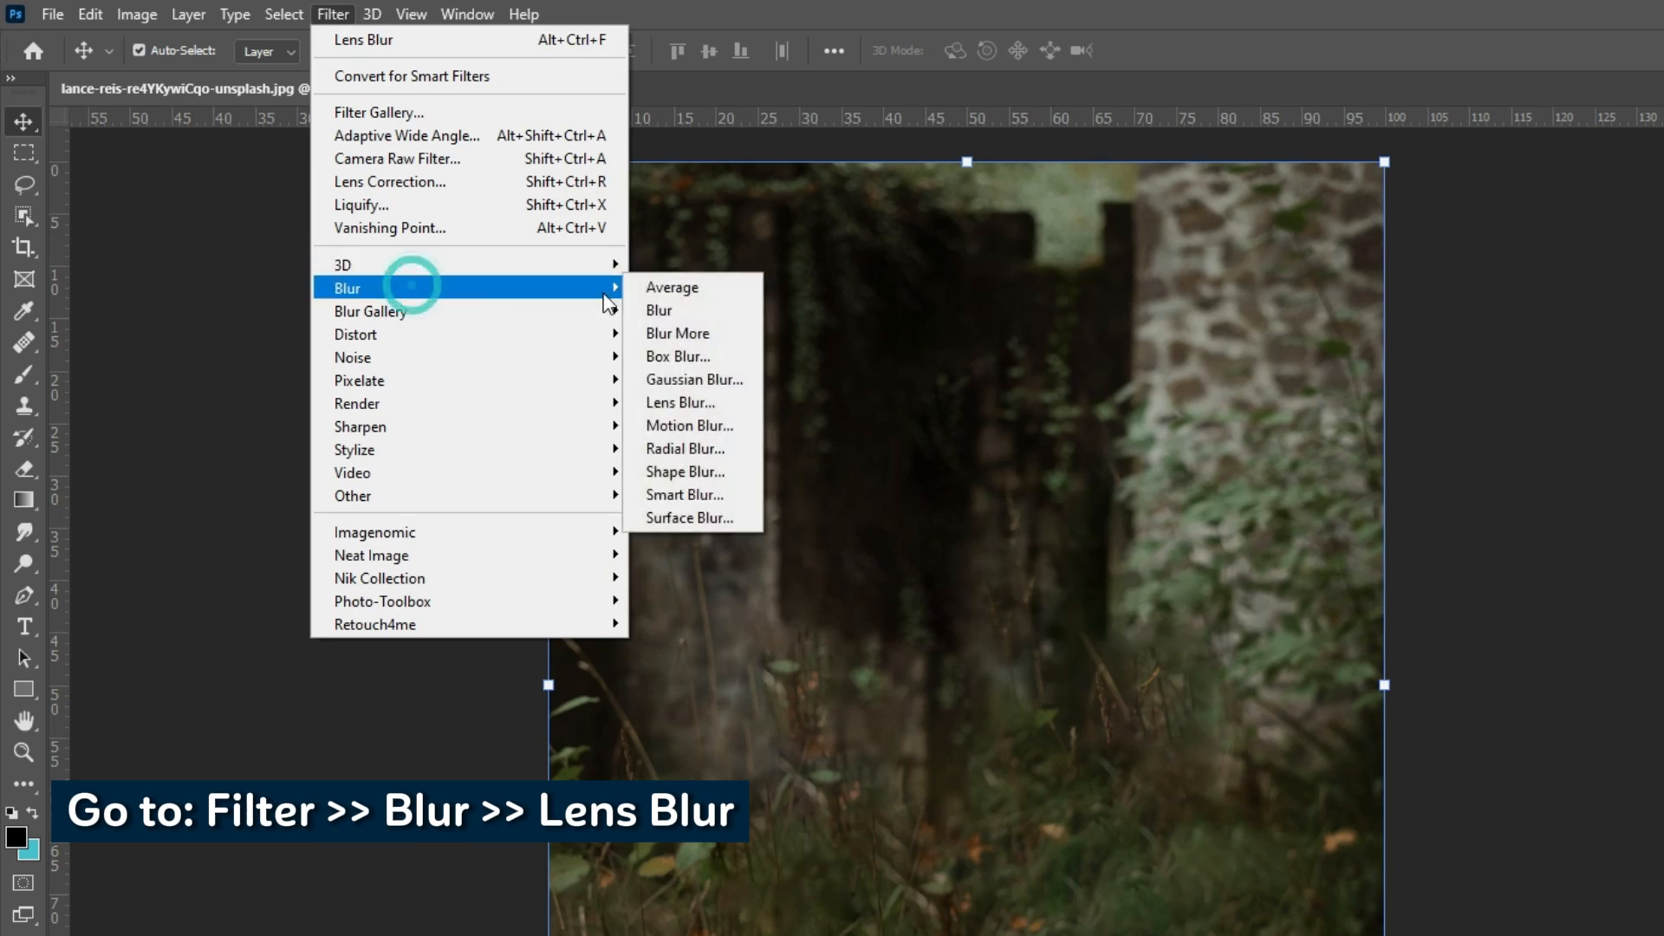
pyautogui.click(691, 403)
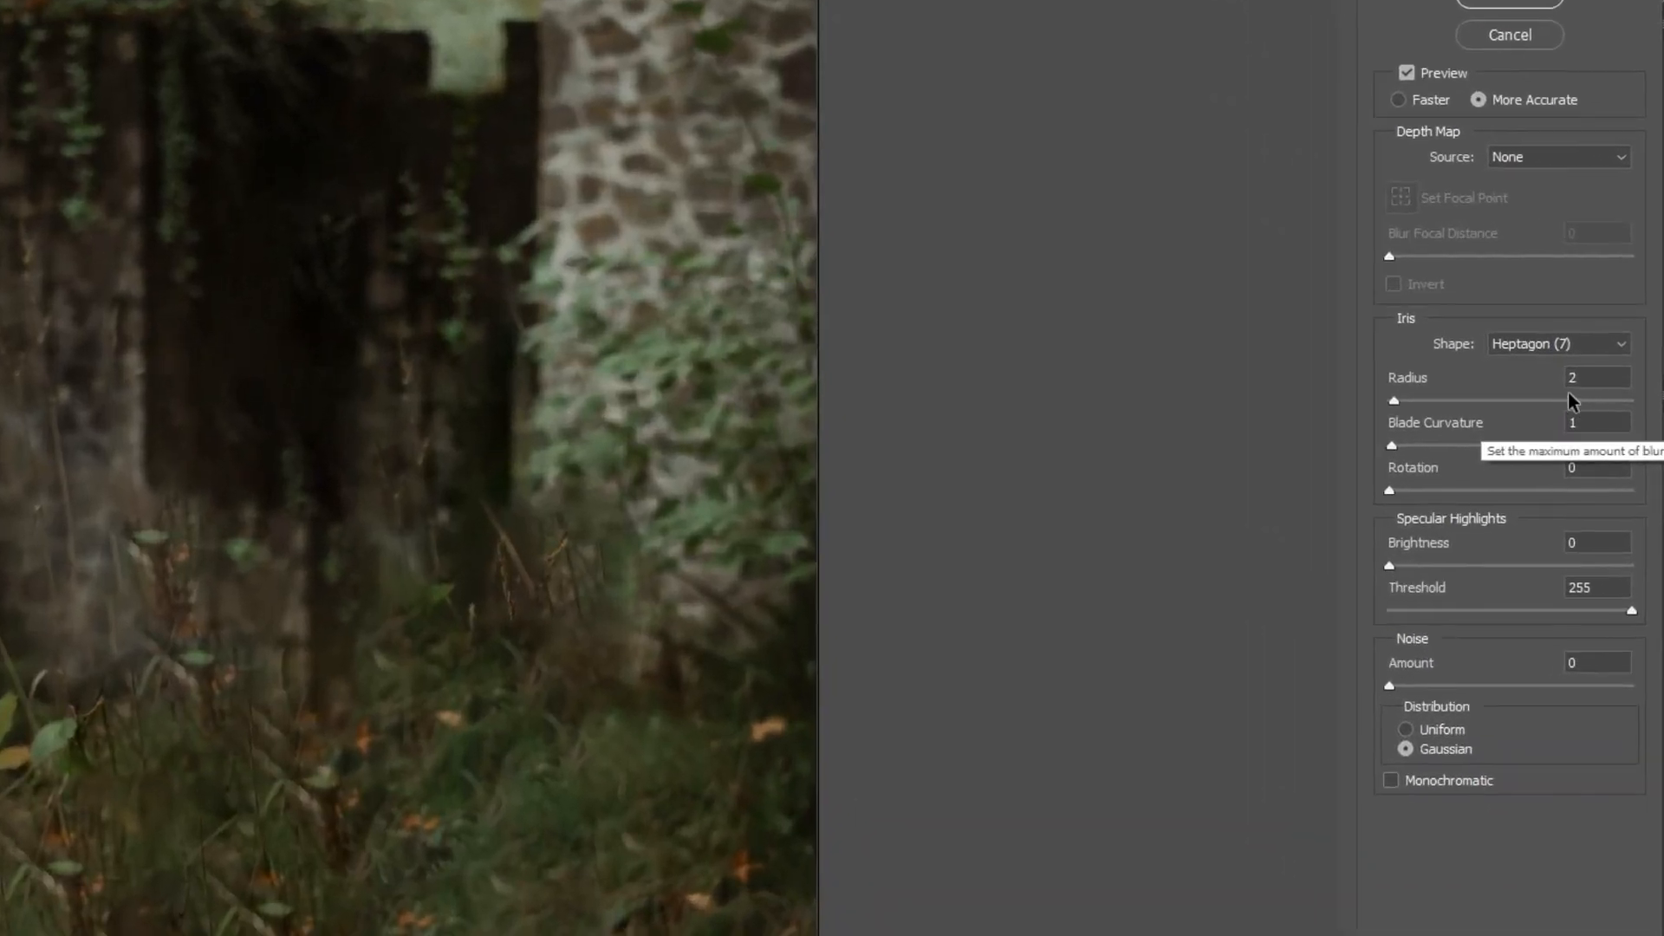
pyautogui.click(1580, 304)
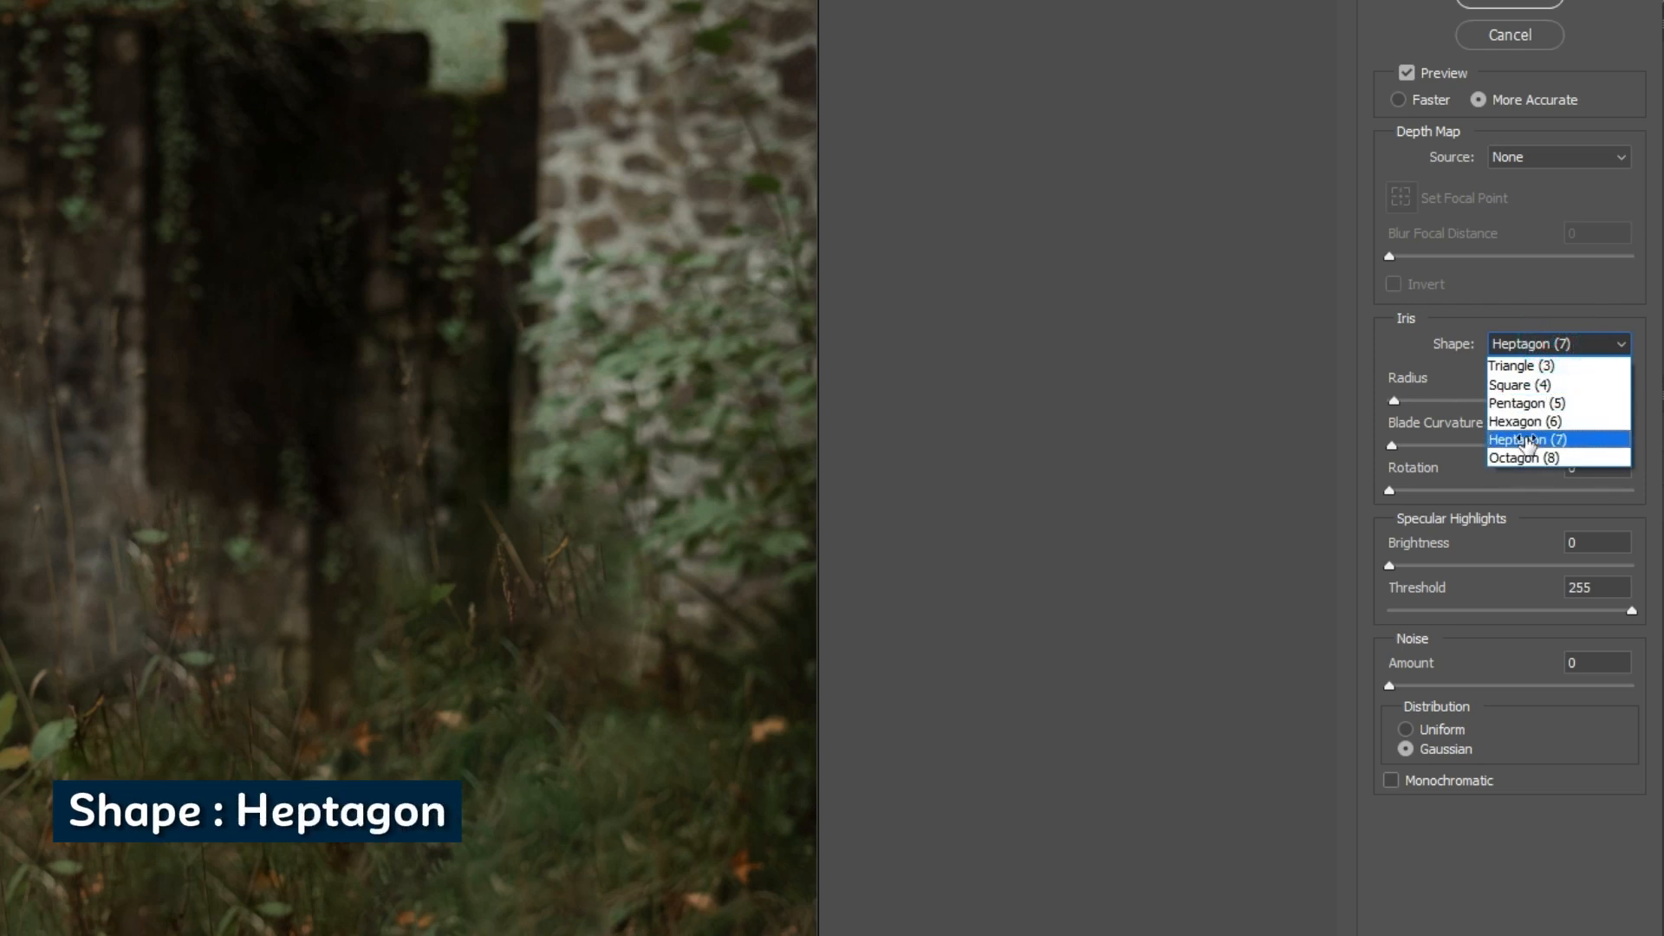
pyautogui.click(1523, 442)
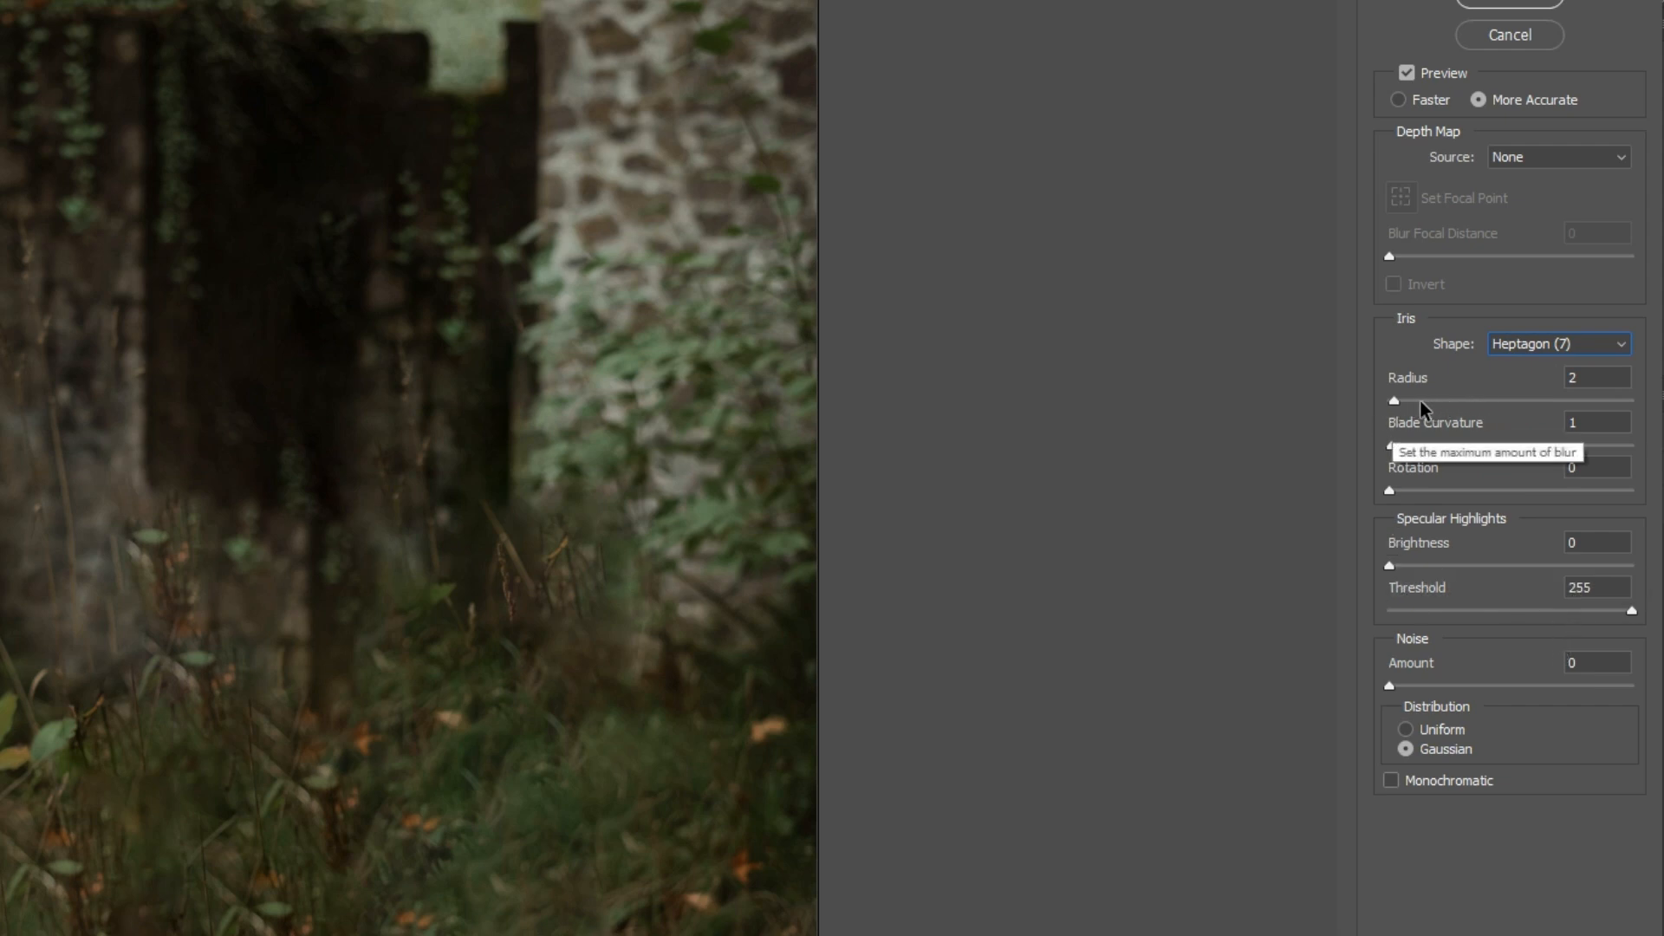
pyautogui.moveTo(1394, 400); pyautogui.dragTo(1634, 403)
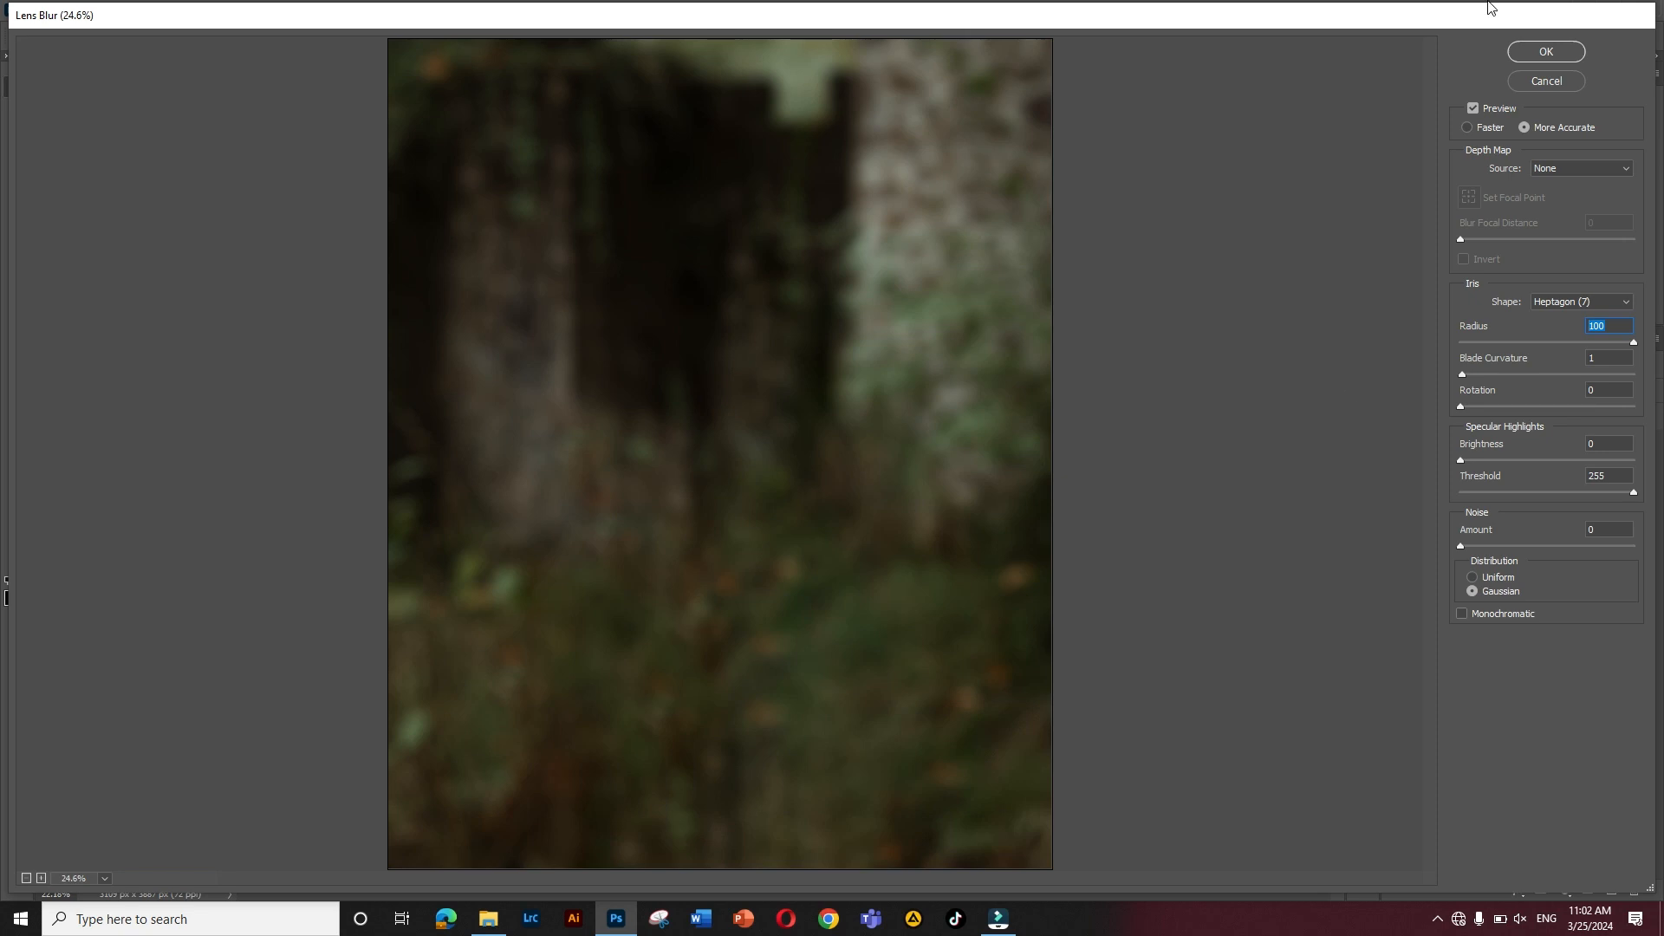
pyautogui.click(1556, 56)
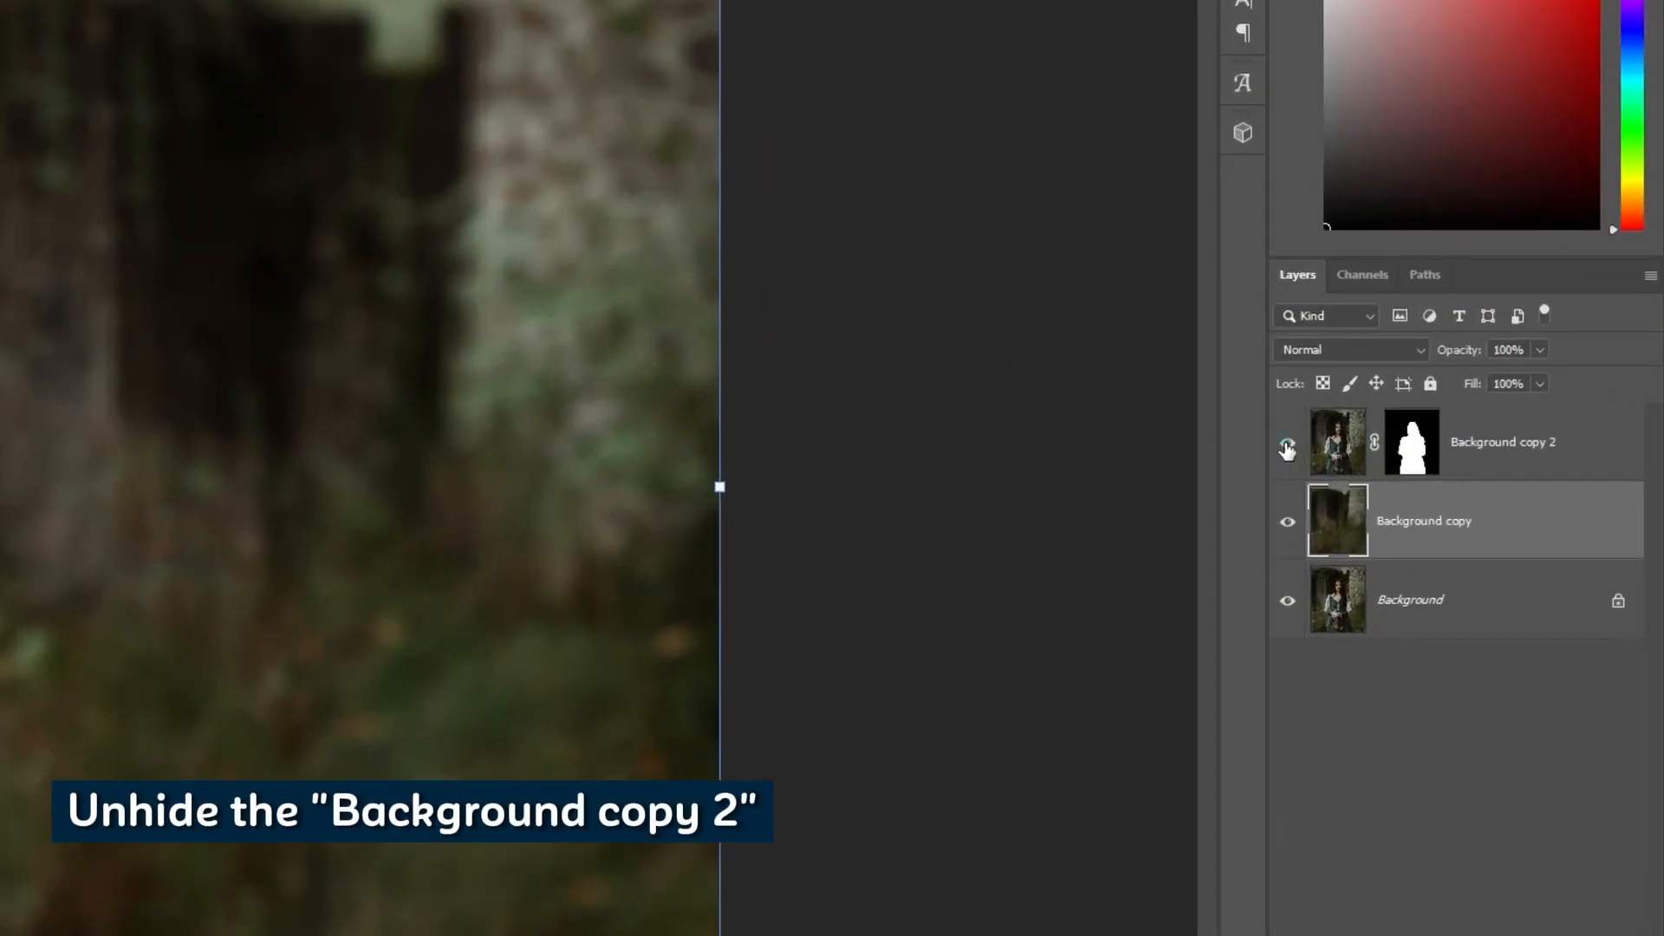
# Show the Background copy 2 layer again and stamp all visible layers into a new layer on top
pyautogui.click(1287, 448)
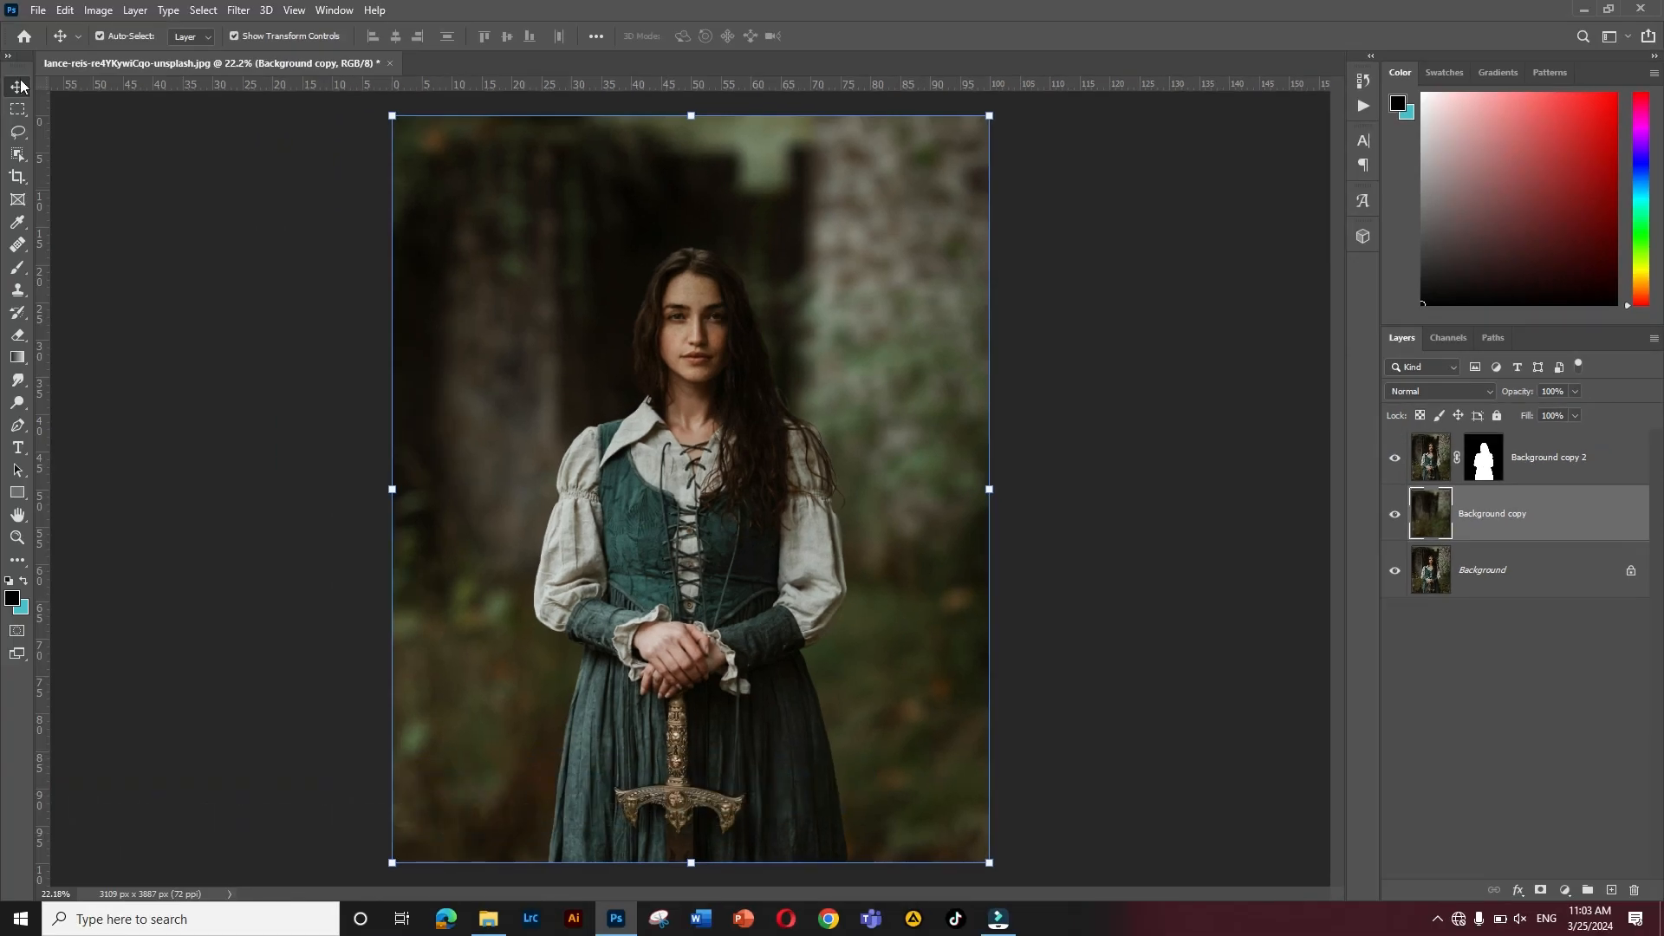
pyautogui.click(143, 297)
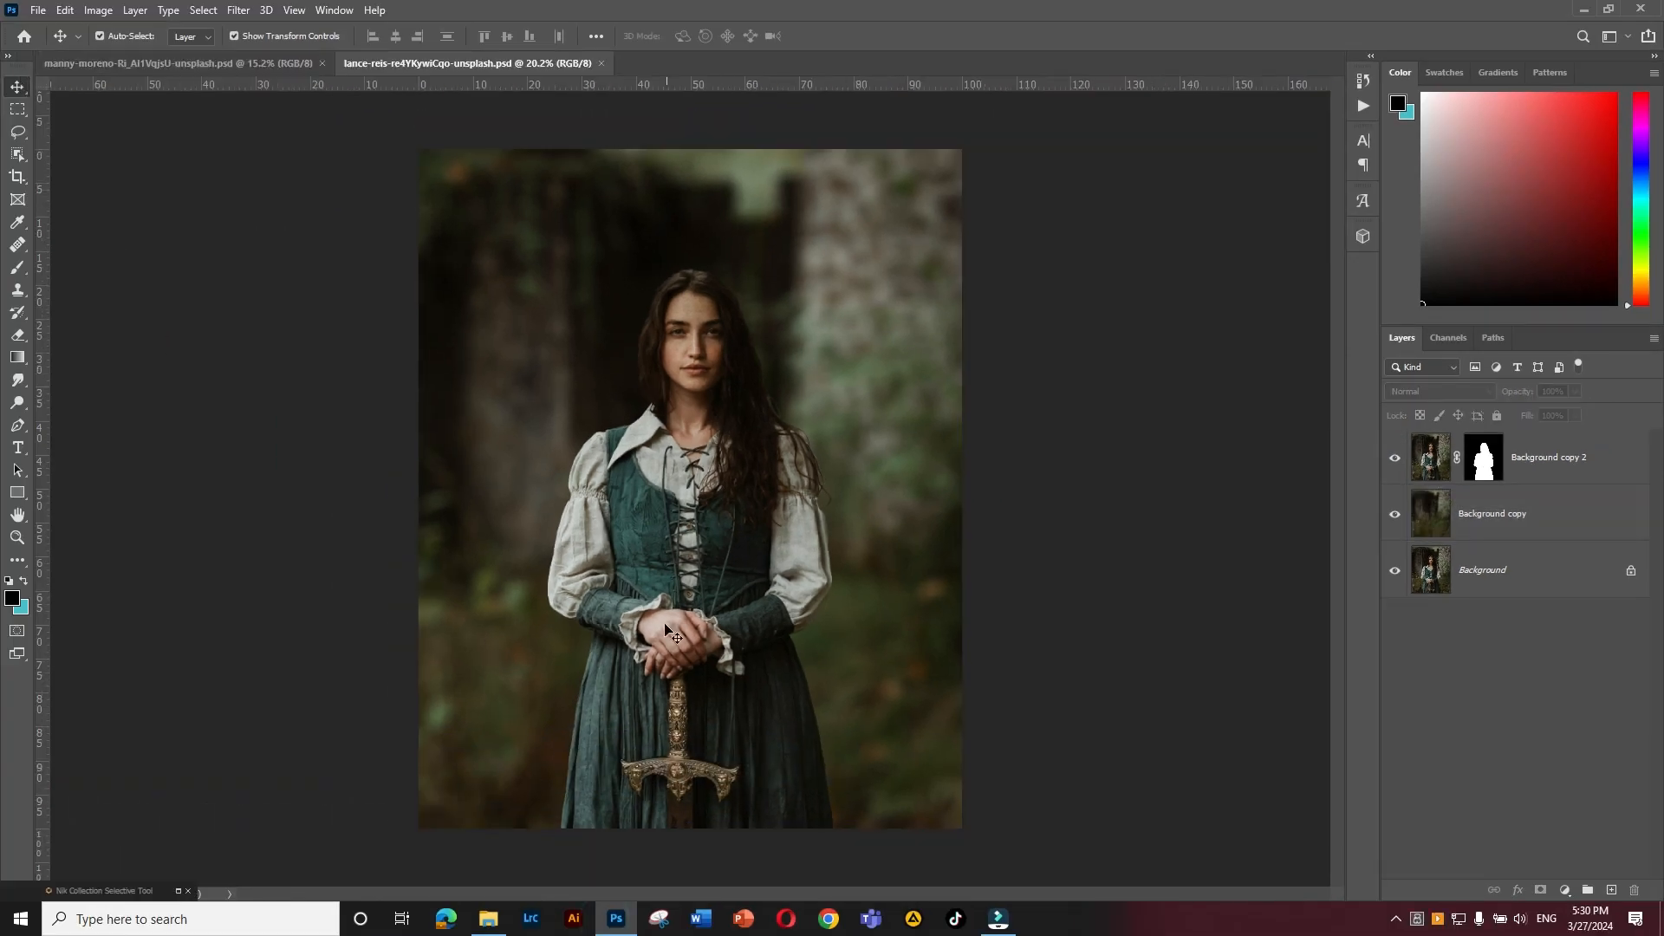
pyautogui.scroll(3, 690, 394)
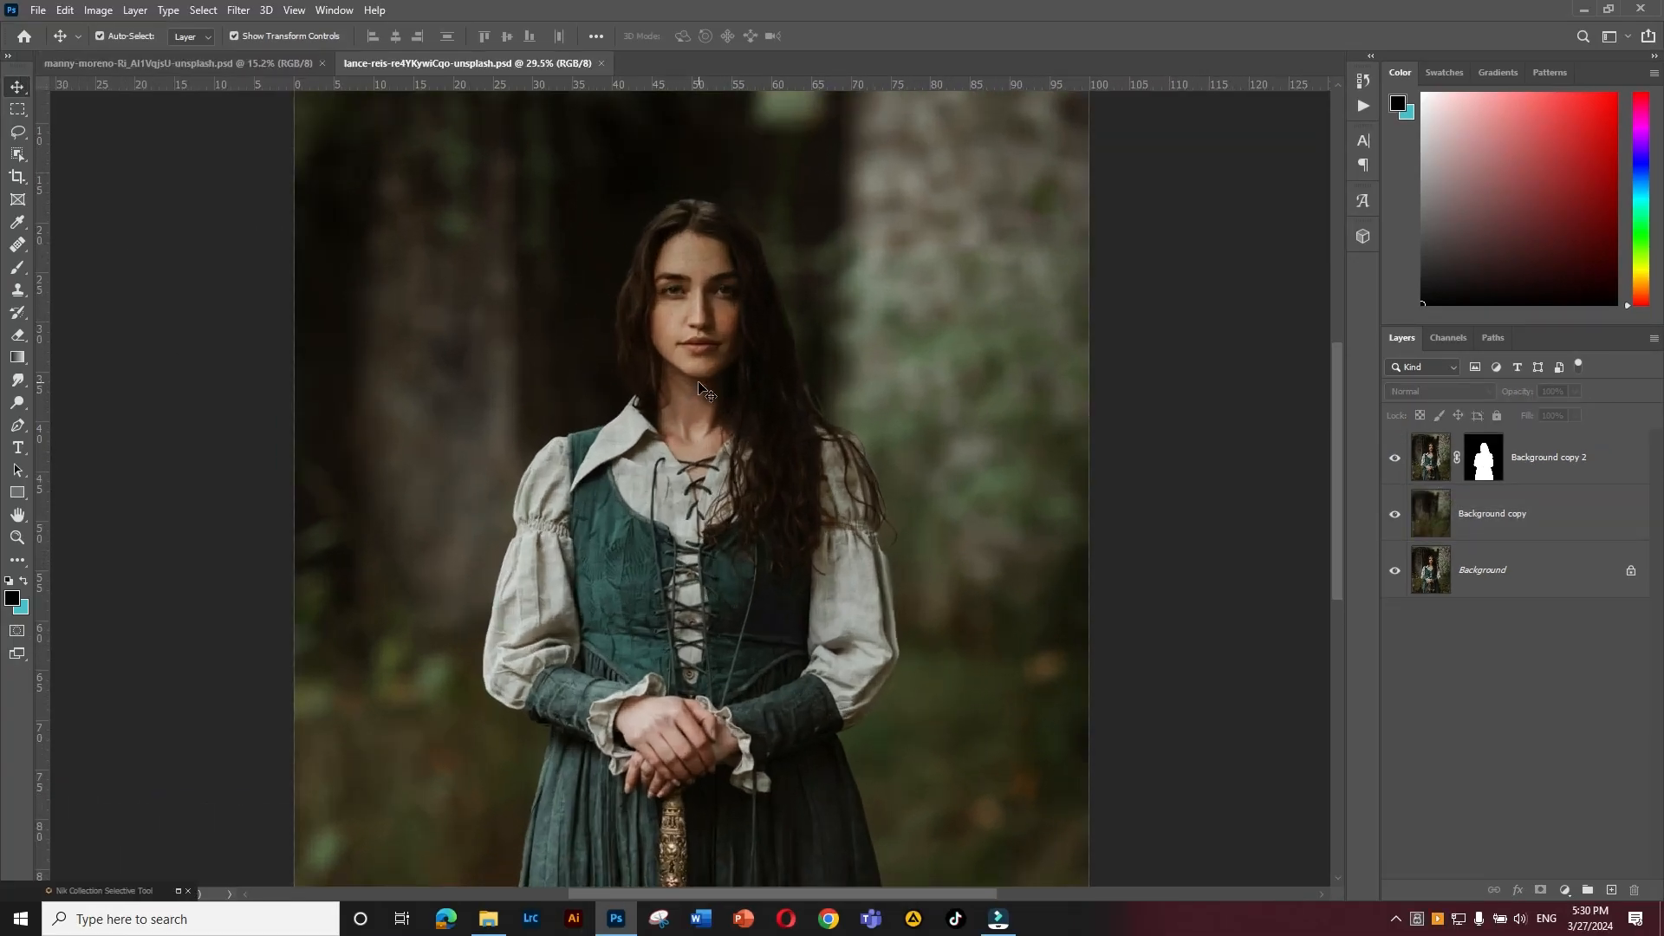
pyautogui.scroll(2, 701, 388)
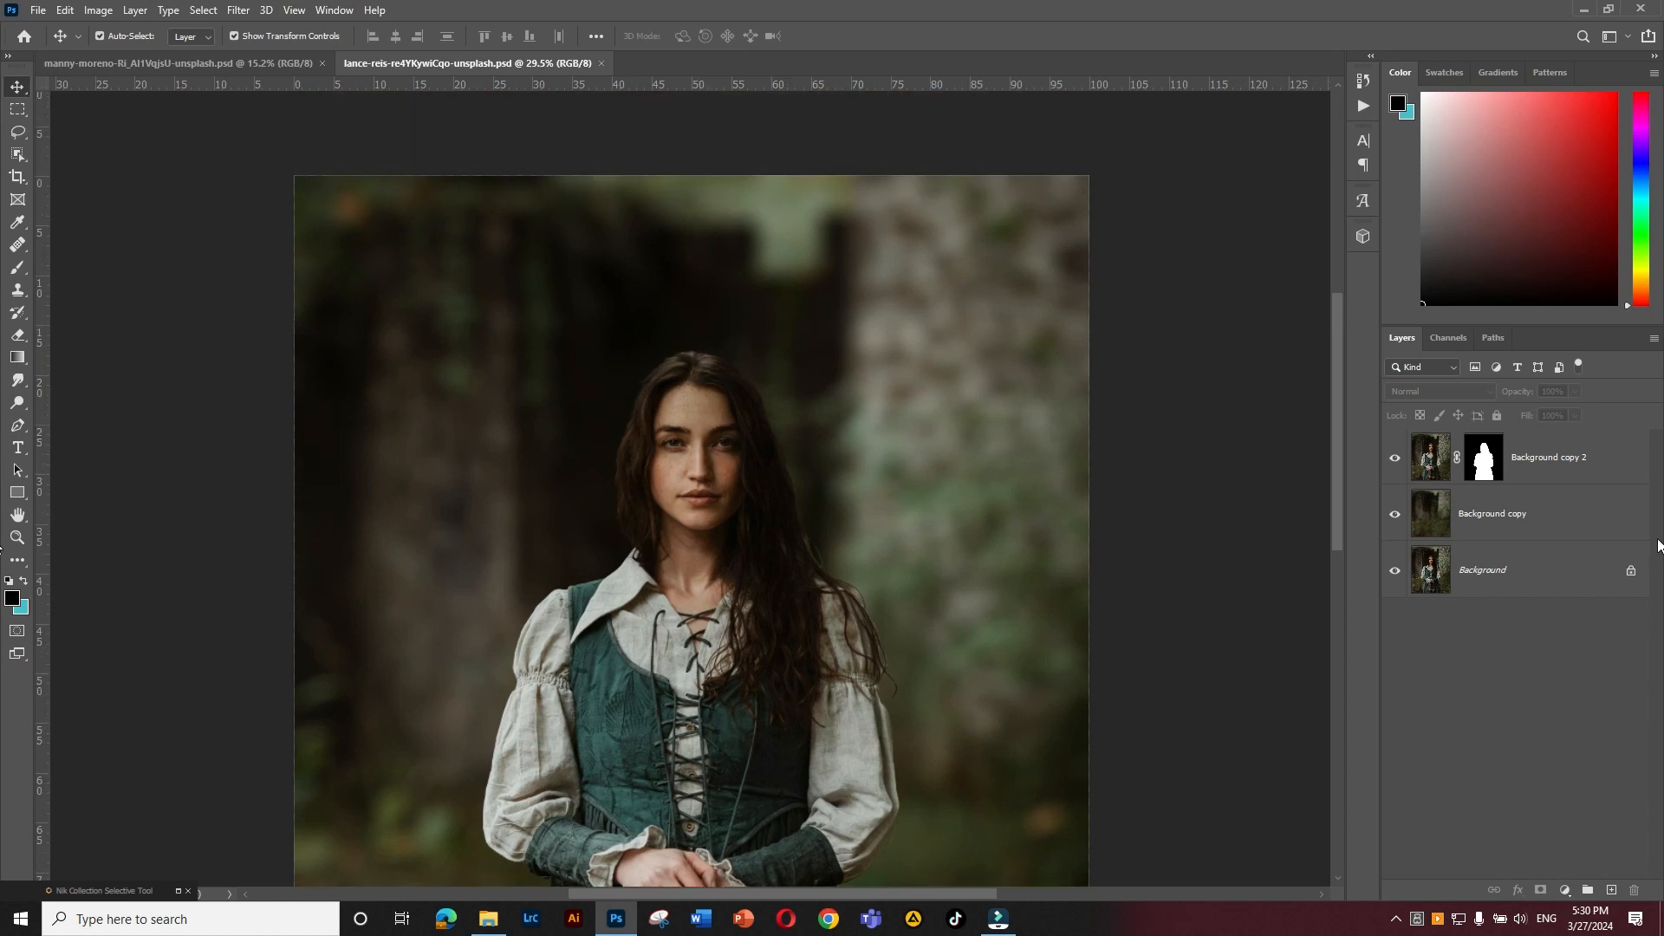
pyautogui.click(1239, 570)
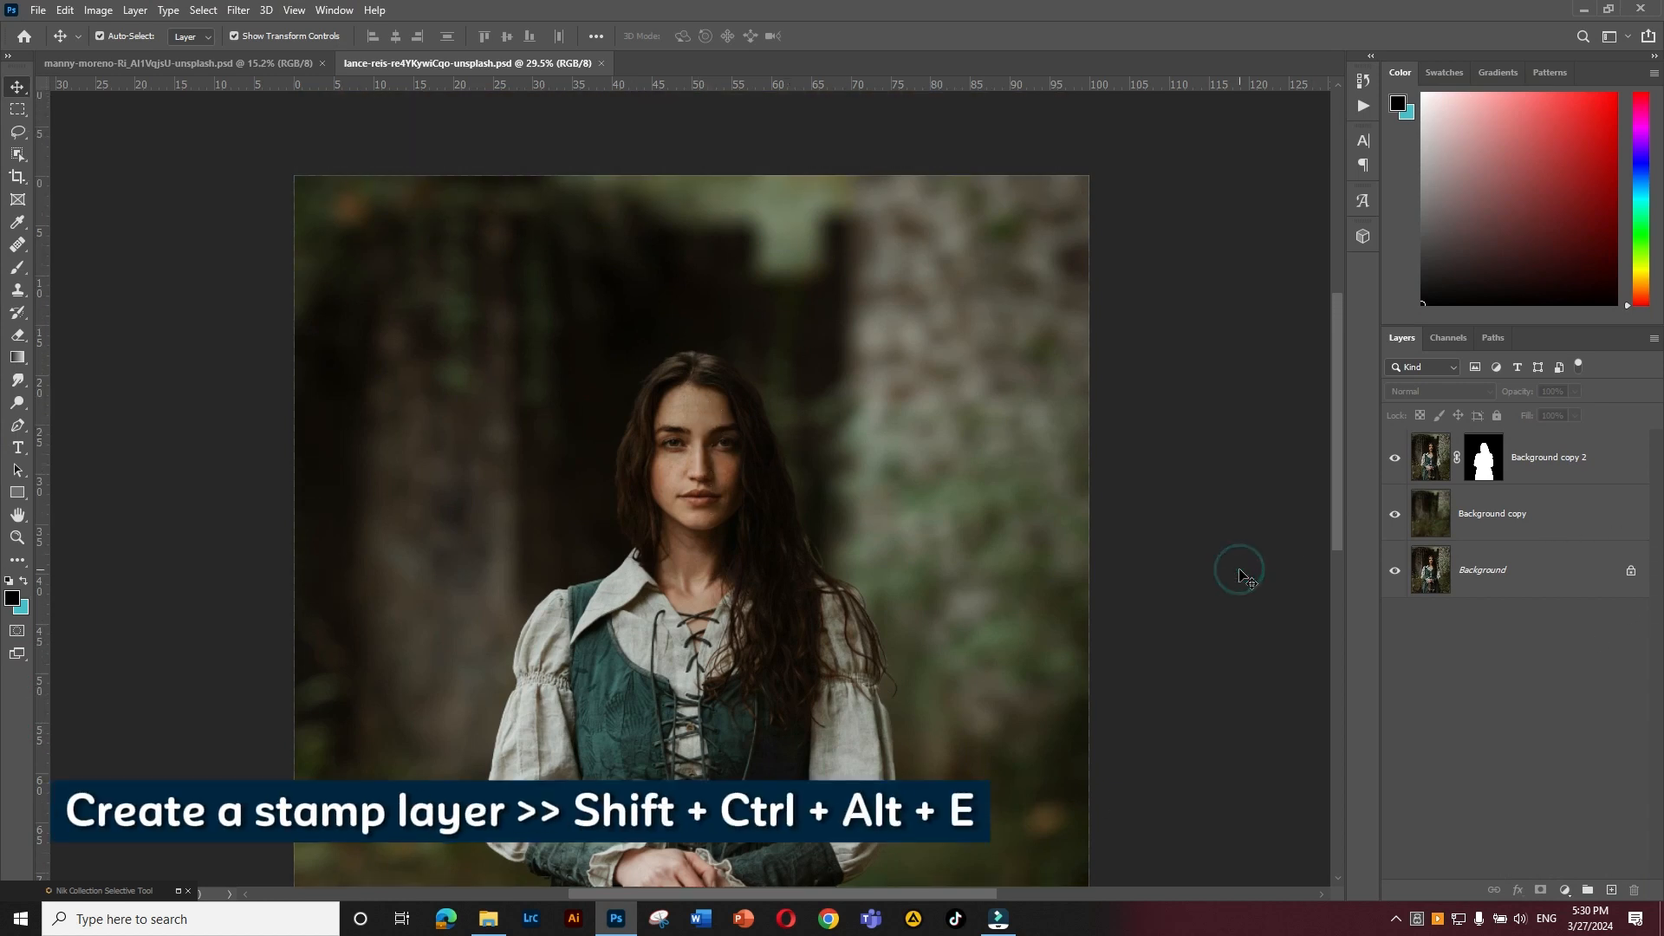
pyautogui.hotkey('shift', 'ctrl', 'alt', 'e')
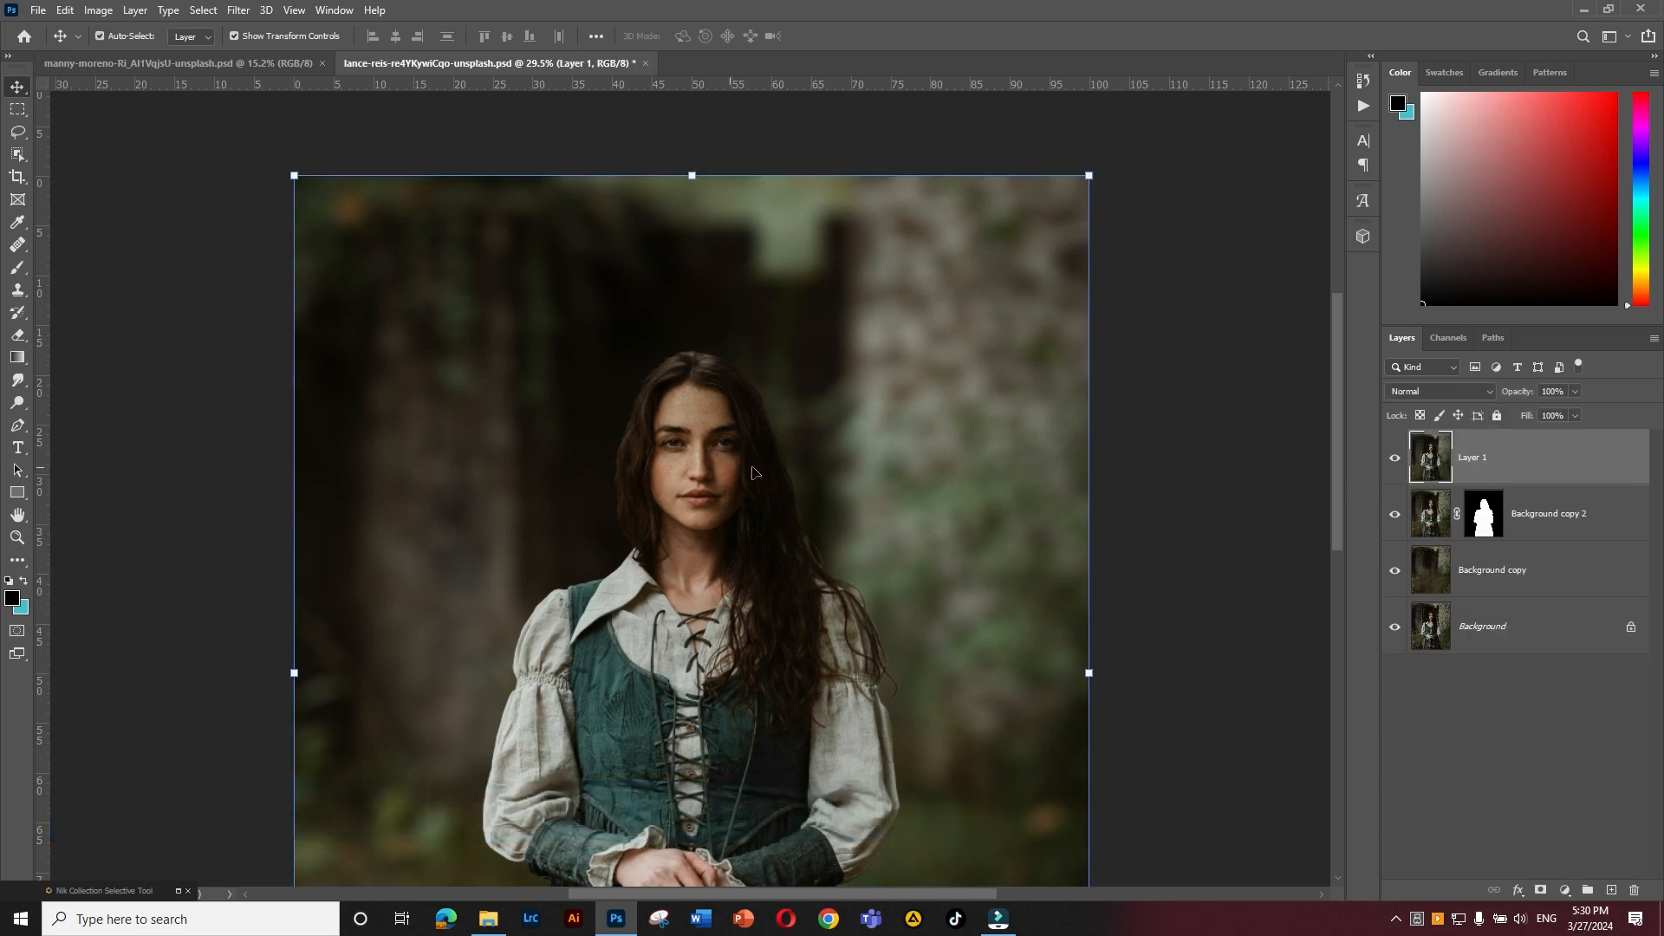
# Open the stamped layer in the Camera Raw Filter and load the Spiegle Graphics CRS settings file
pyautogui.click(145, 298)
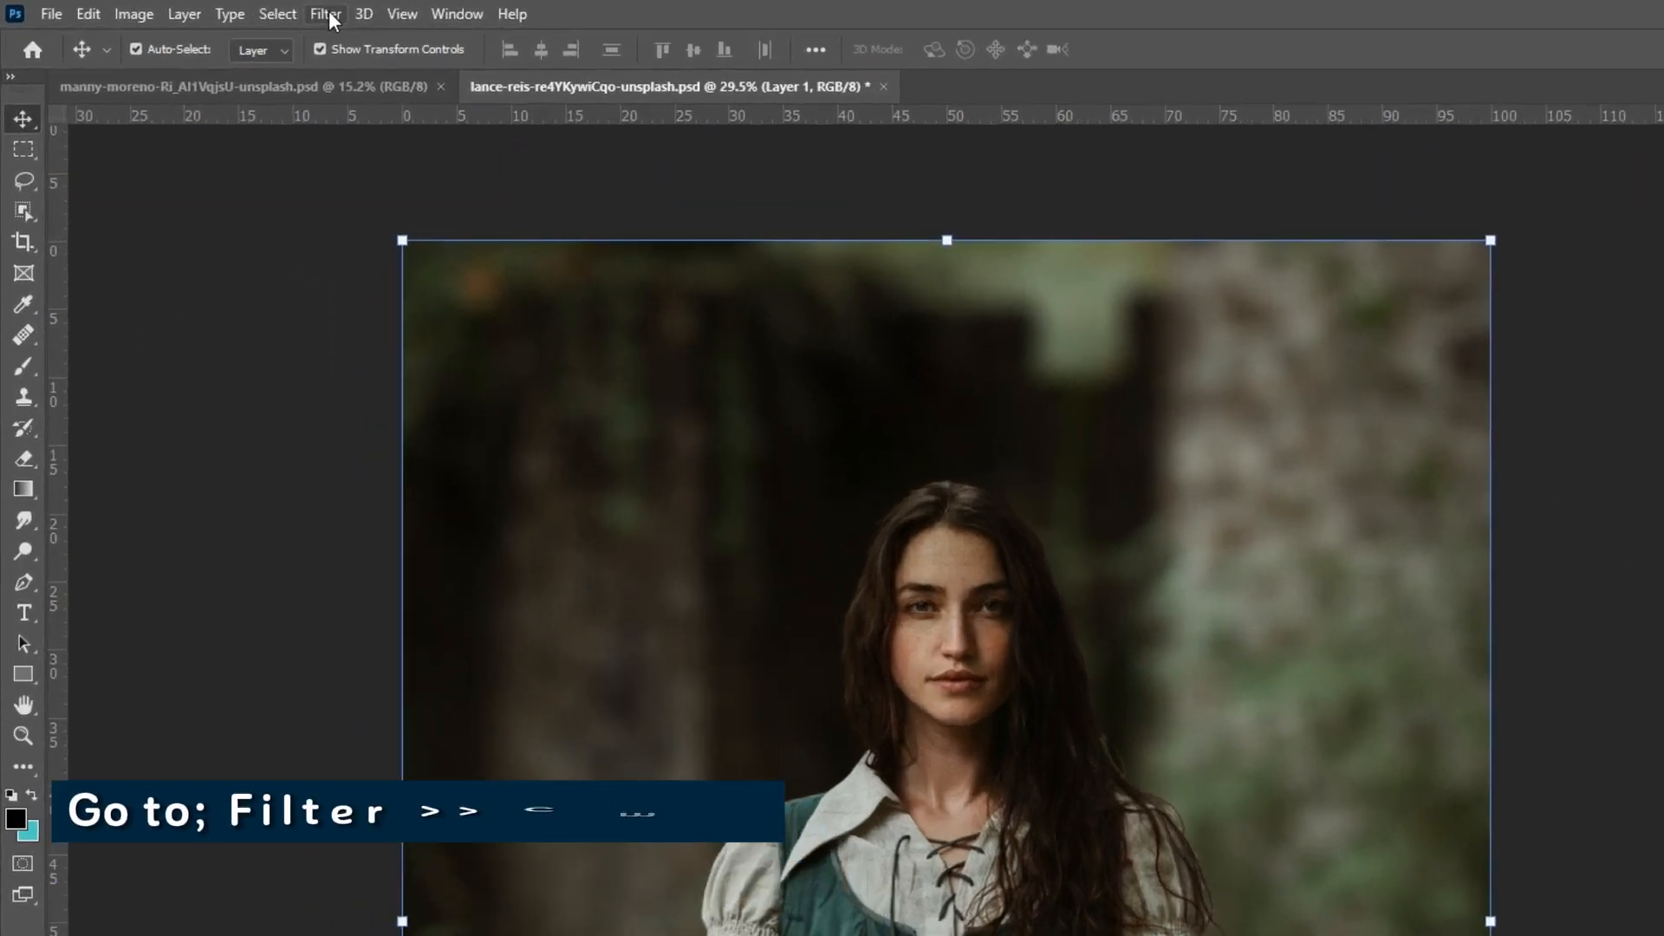
pyautogui.click(238, 10)
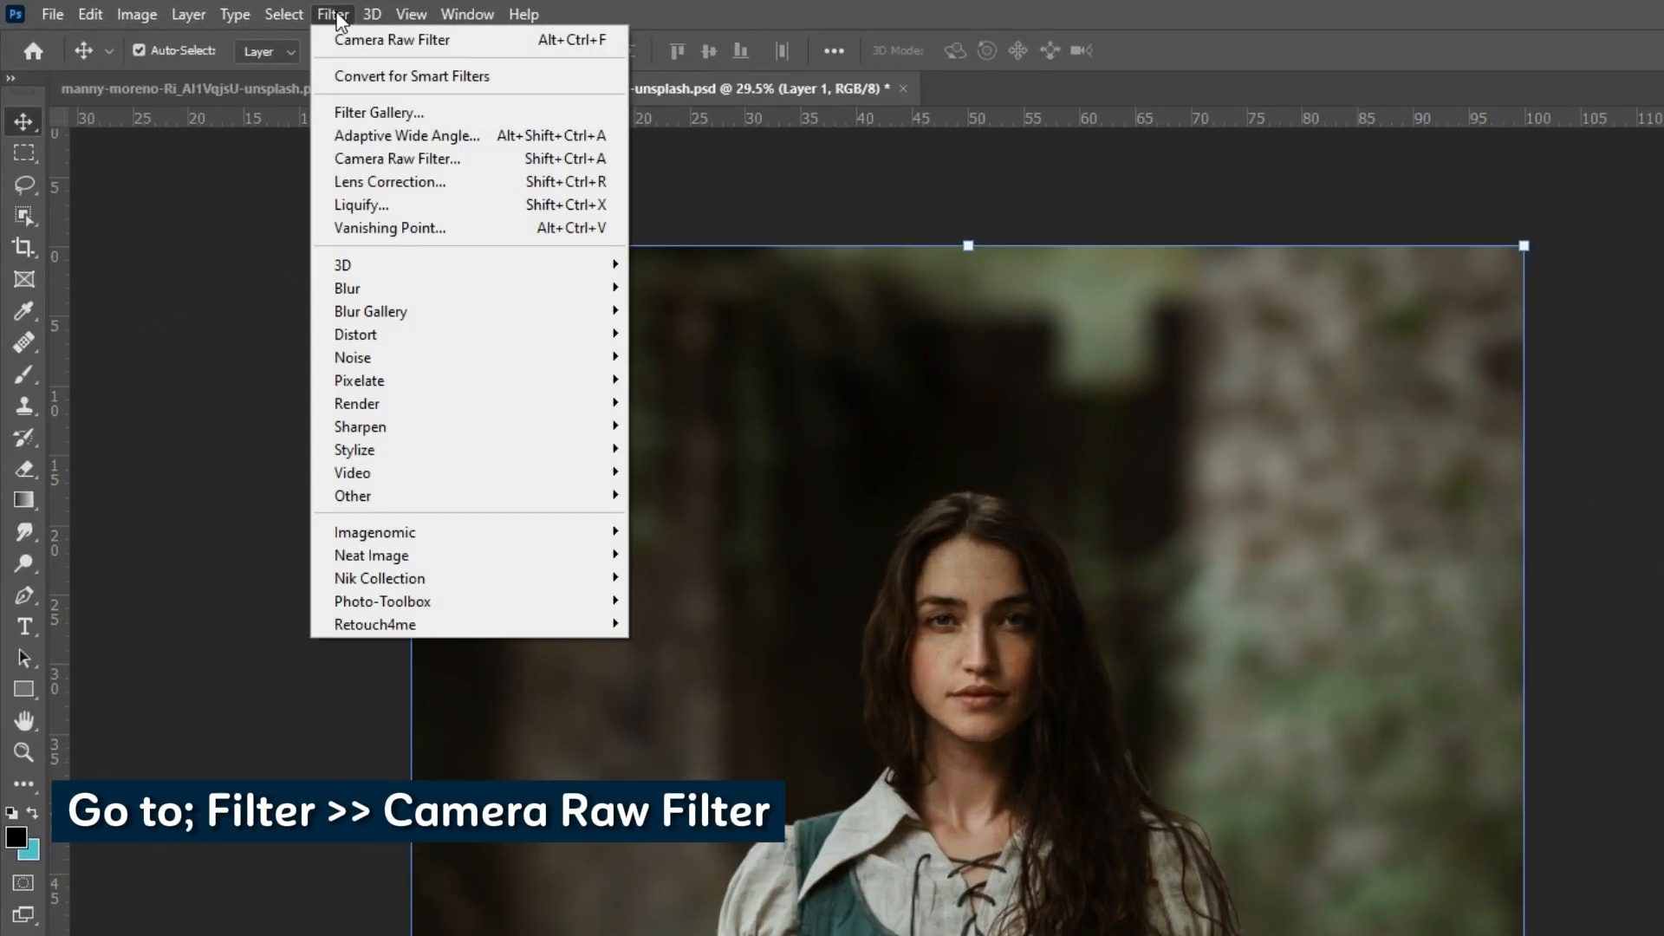
pyautogui.click(425, 159)
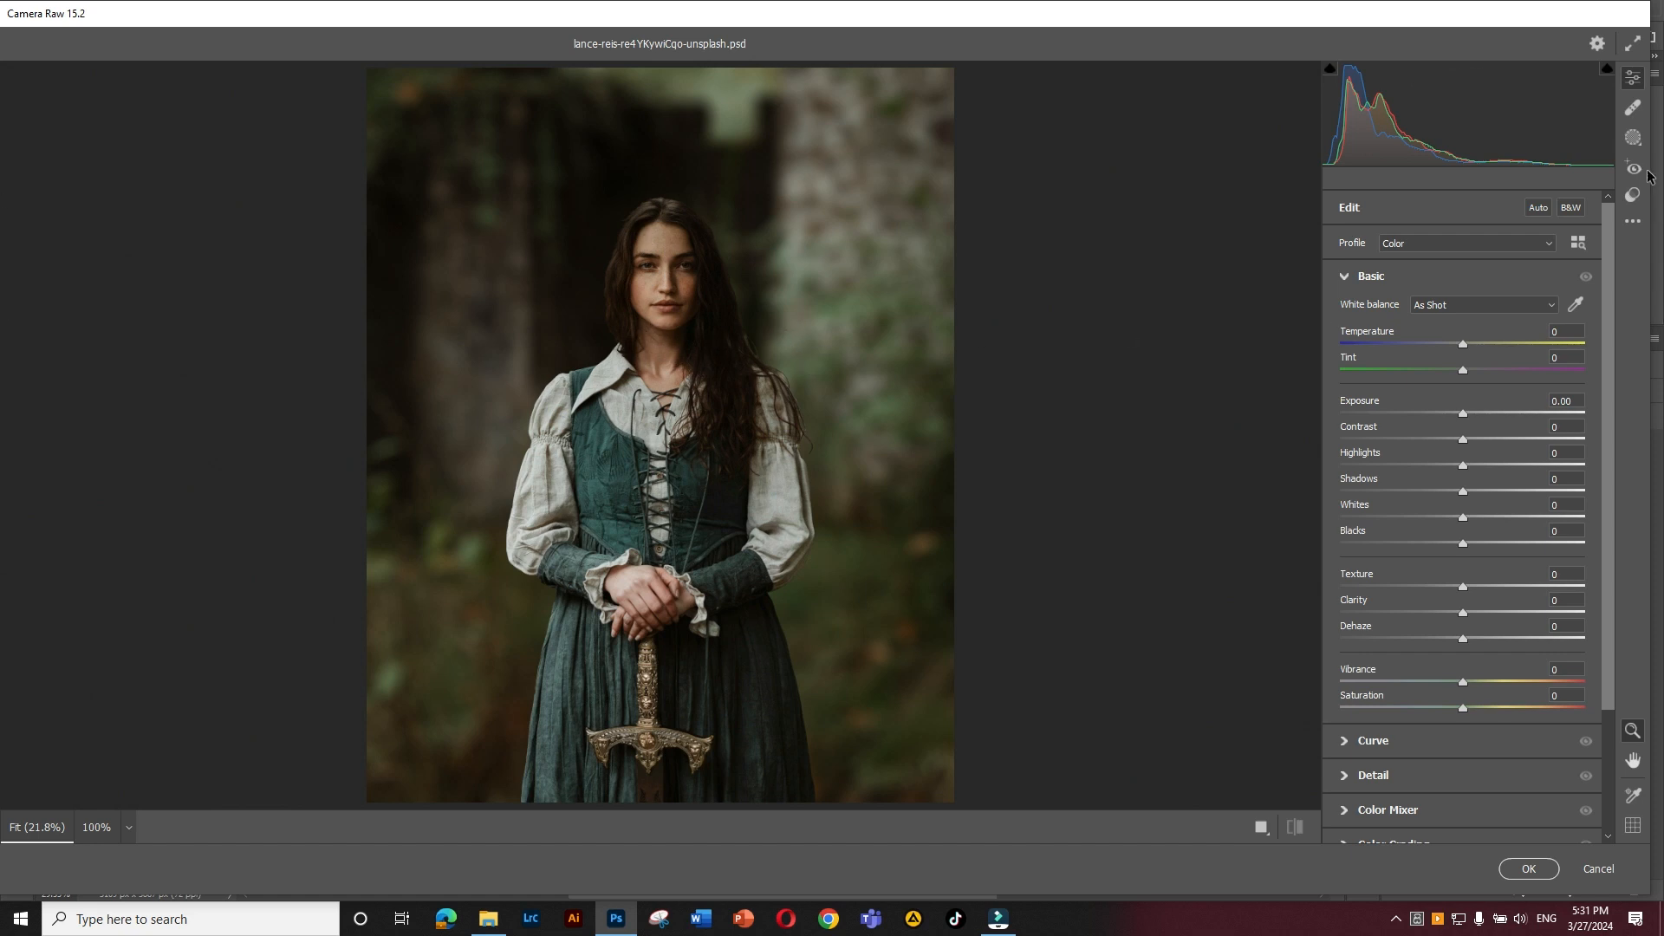
pyautogui.click(1633, 221)
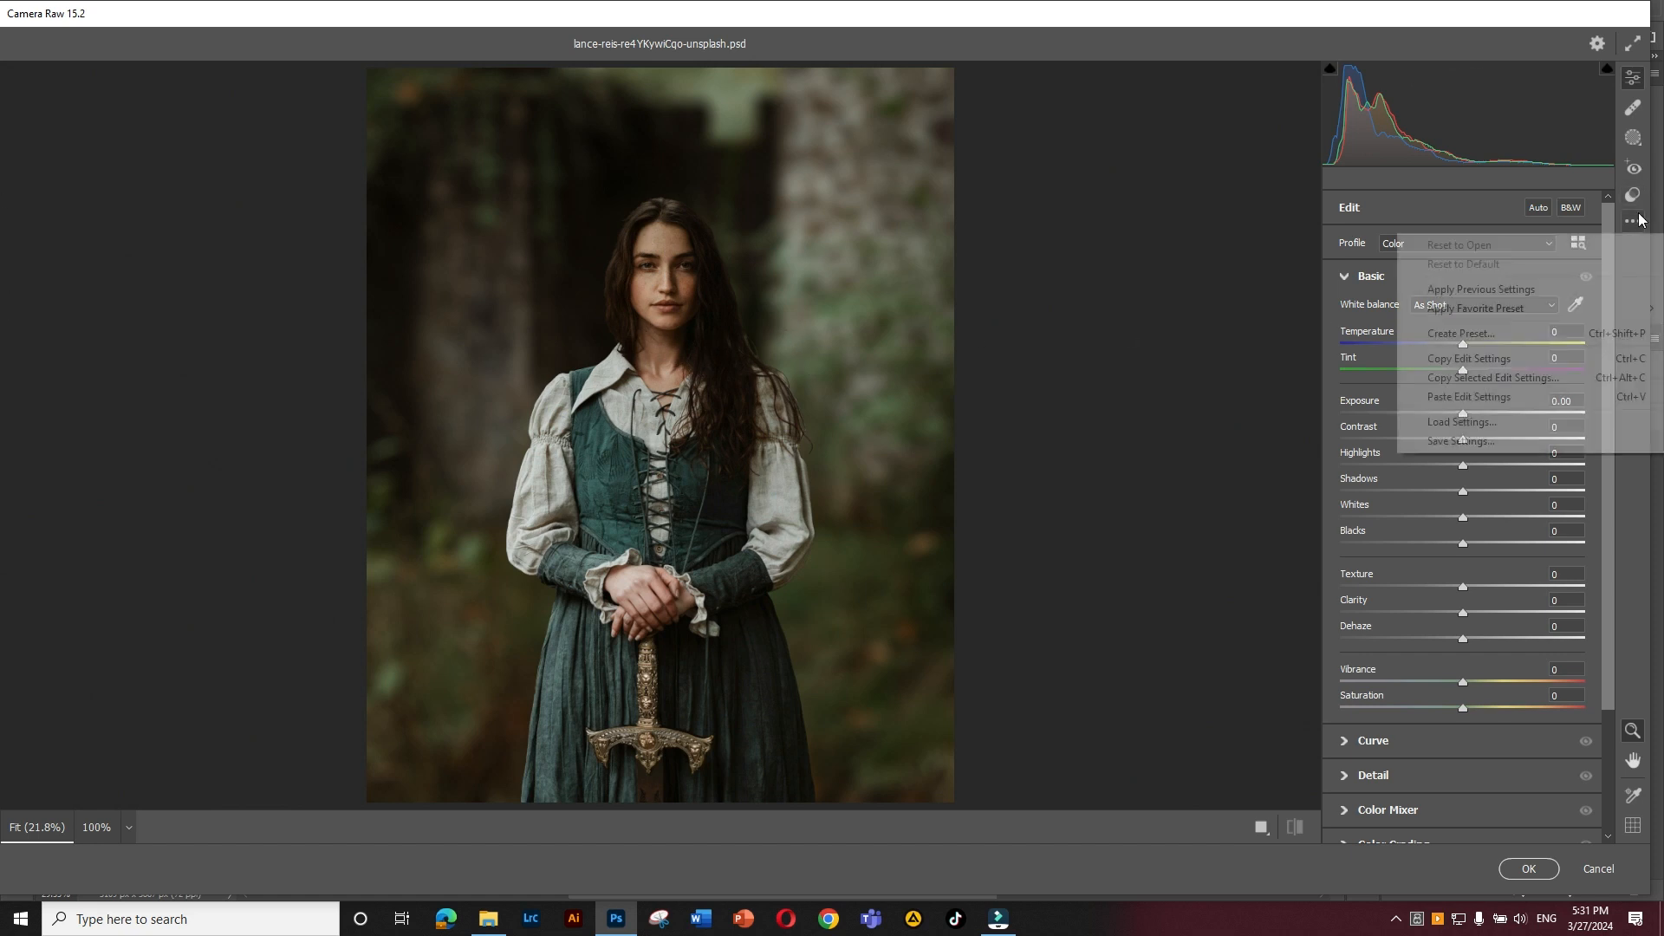
pyautogui.click(1499, 421)
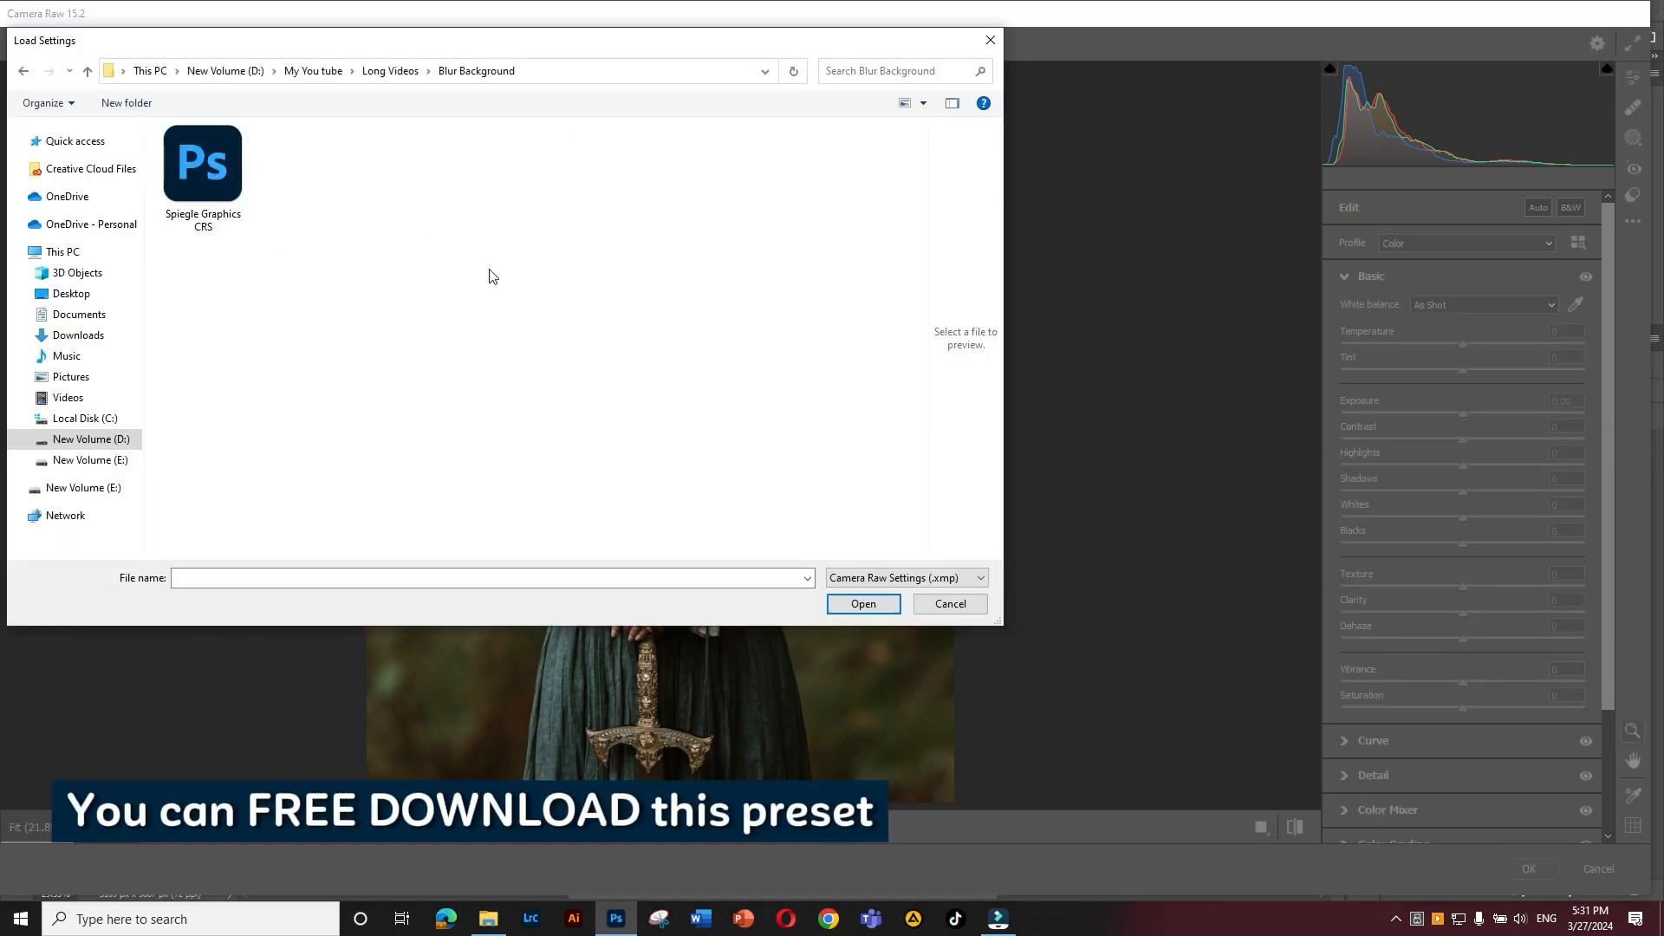
pyautogui.click(225, 193)
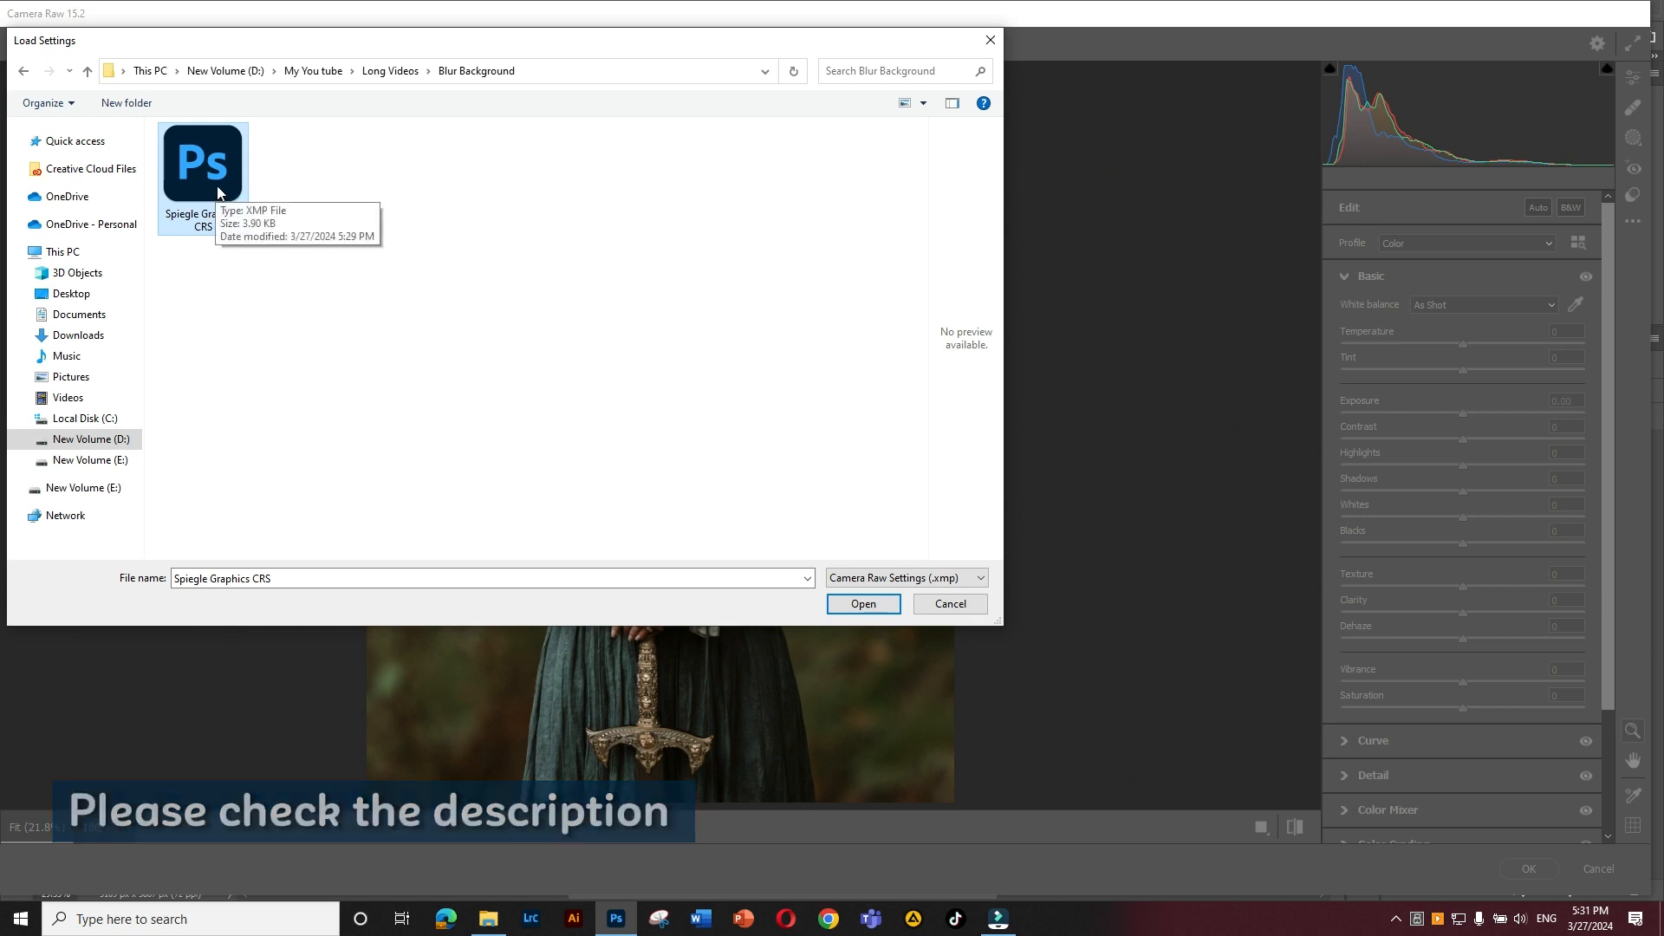
pyautogui.click(854, 606)
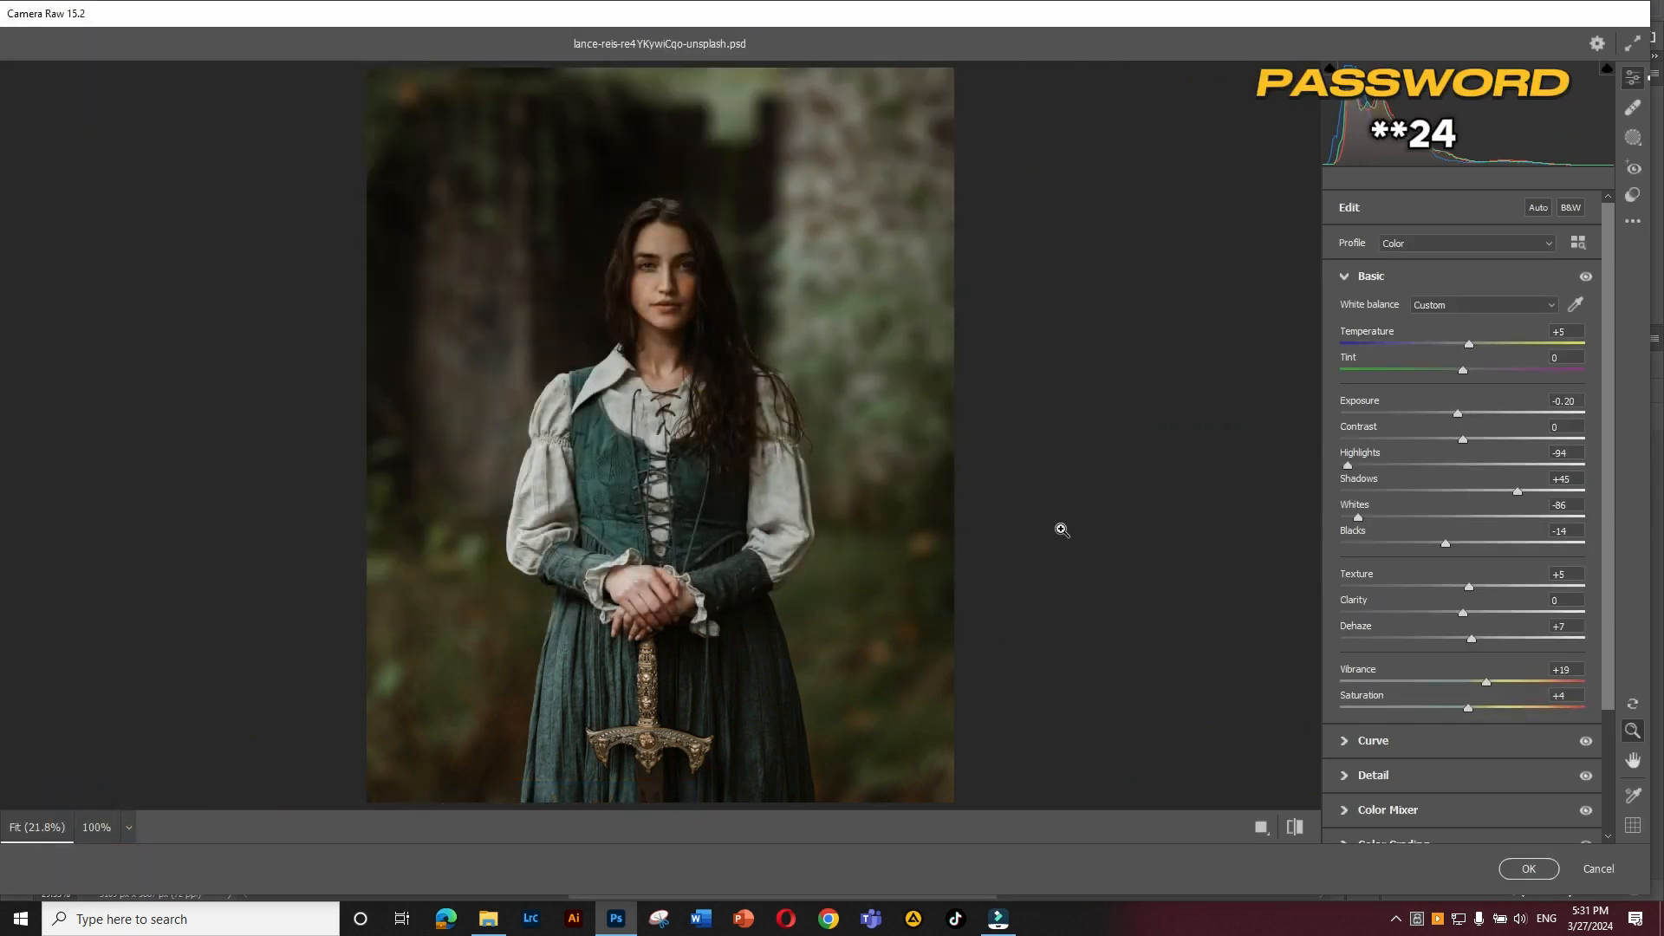
# Set Clarity to -61, Exposure to +0.25 and Contrast to +6 in the Basic adjustments
pyautogui.click(761, 297)
pyautogui.keyDown('alt'); pyautogui.click(699, 367); pyautogui.keyUp('alt')
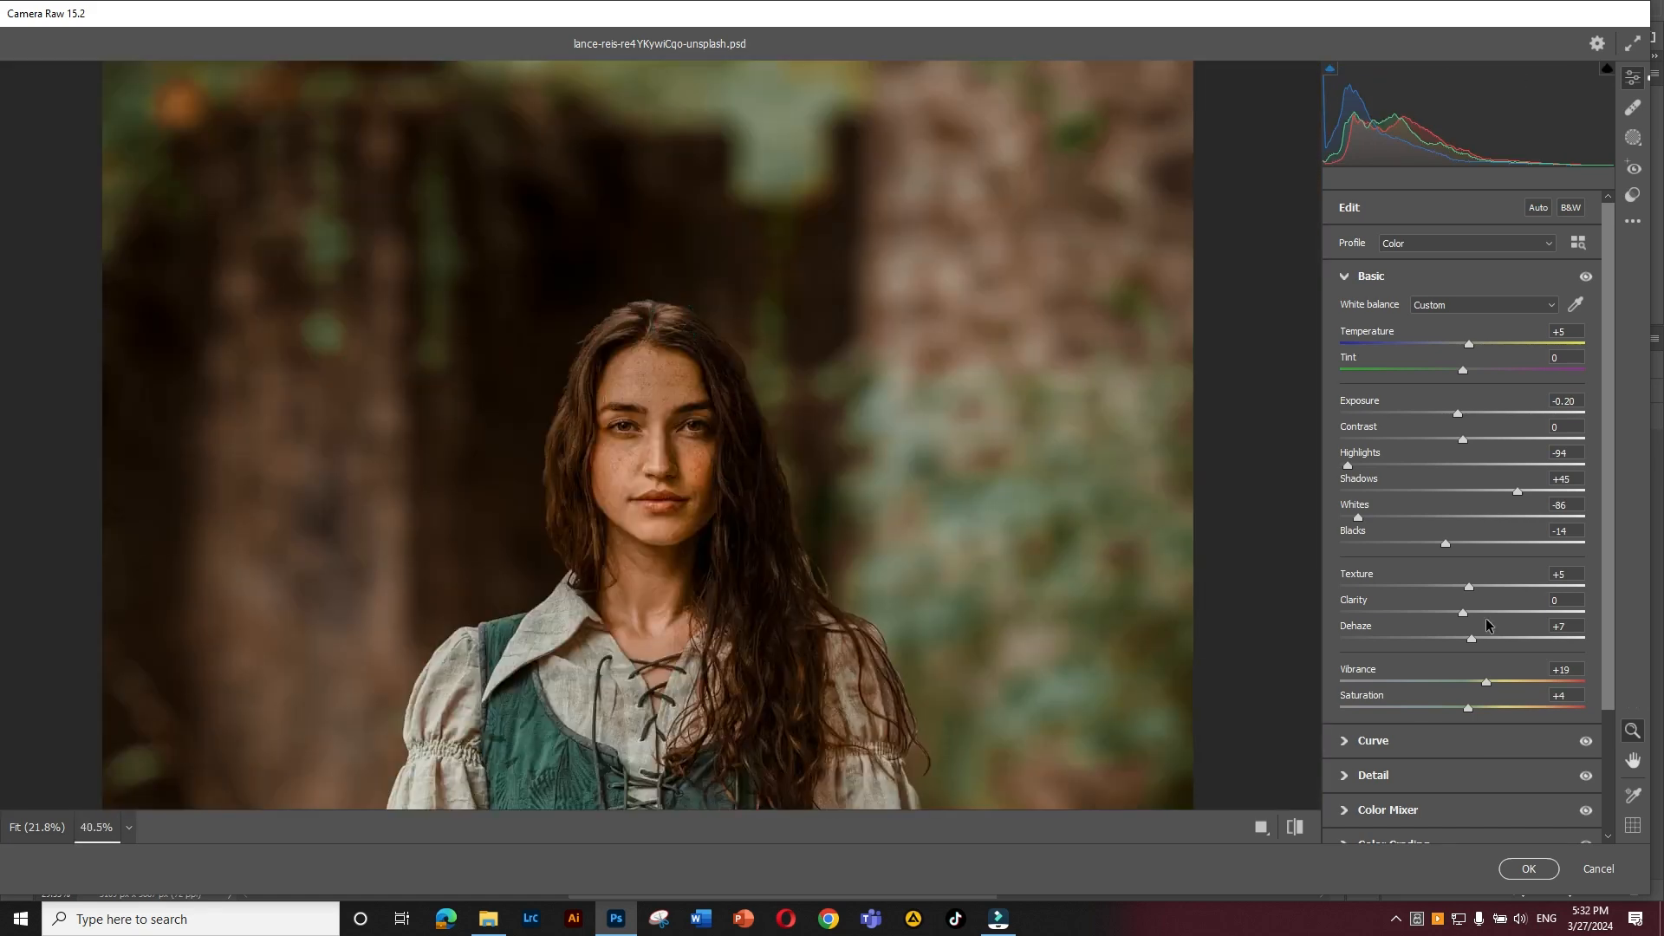
pyautogui.moveTo(1463, 613); pyautogui.dragTo(1388, 613)
pyautogui.moveTo(697, 336); pyautogui.dragTo(747, 335)
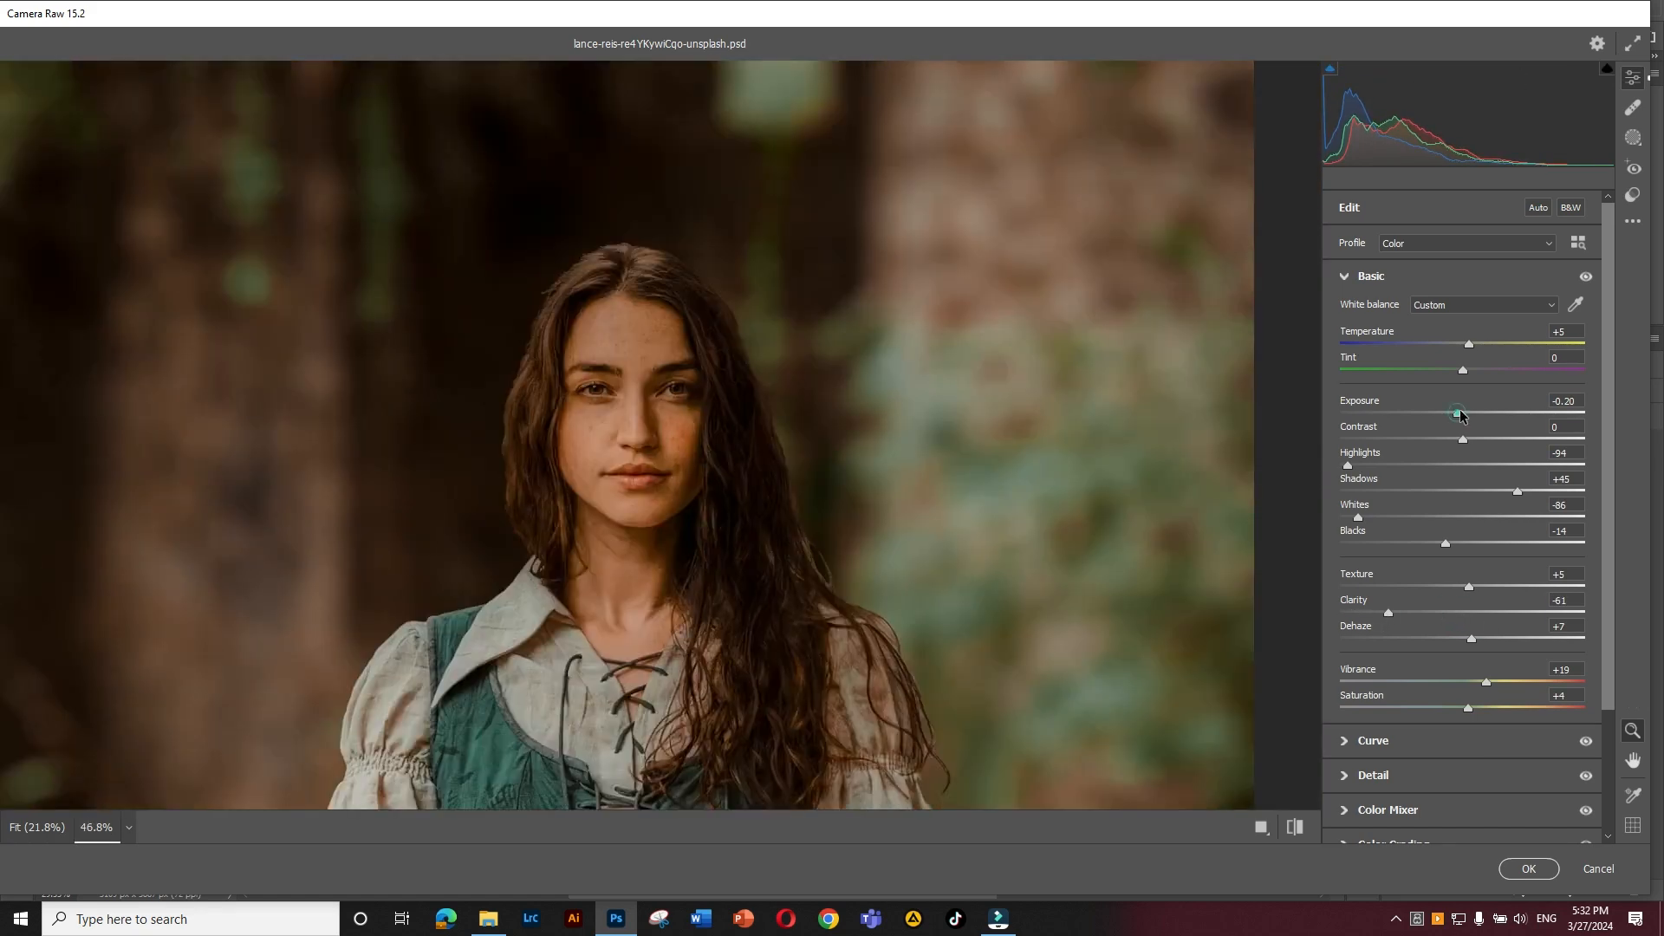
pyautogui.moveTo(1458, 413); pyautogui.dragTo(1469, 413)
pyautogui.moveTo(720, 321)
pyautogui.mouseDown()
pyautogui.moveTo(671, 320)
pyautogui.moveTo(693, 321)
pyautogui.mouseUp()
pyautogui.moveTo(1463, 440)
pyautogui.mouseDown()
pyautogui.moveTo(1487, 442)
pyautogui.moveTo(1470, 442)
pyautogui.mouseUp()
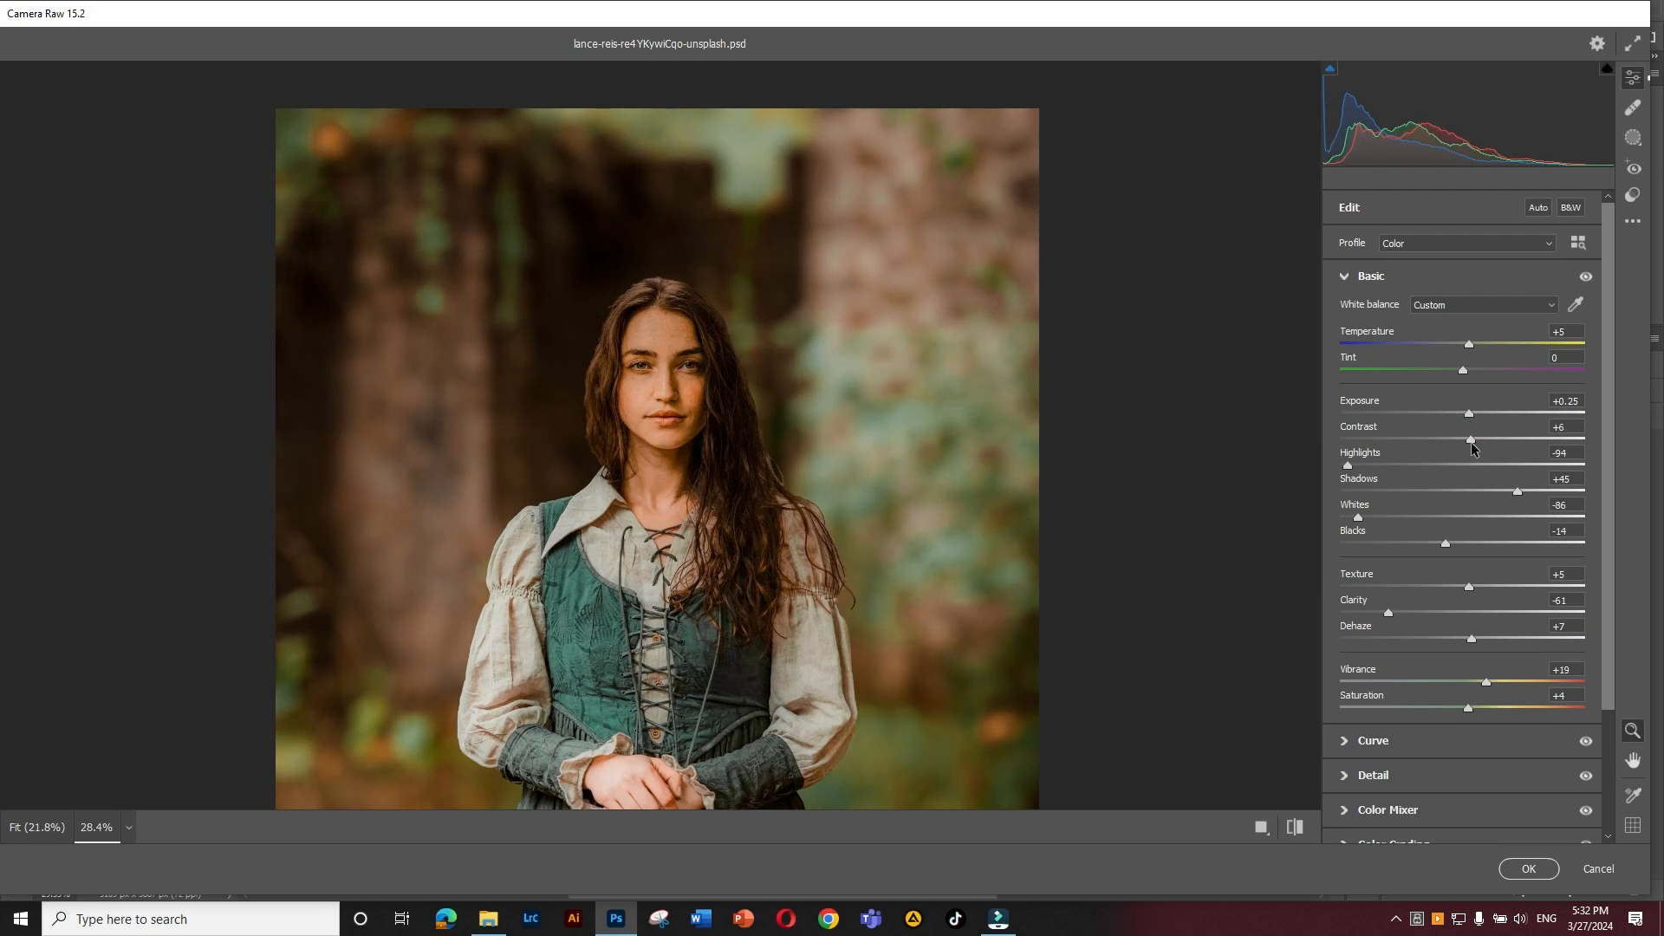
# Set Color Noise Reduction to 11 and adjust Noise Reduction in the Detail settings
pyautogui.moveTo(839, 390); pyautogui.dragTo(806, 390)
pyautogui.scroll(-3, 1471, 522)
pyautogui.click(1381, 671)
pyautogui.moveTo(1382, 455); pyautogui.dragTo(1367, 455)
pyautogui.moveTo(1376, 421); pyautogui.dragTo(1404, 423)
pyautogui.moveTo(694, 319); pyautogui.dragTo(736, 315)
pyautogui.moveTo(1404, 420); pyautogui.dragTo(1424, 422)
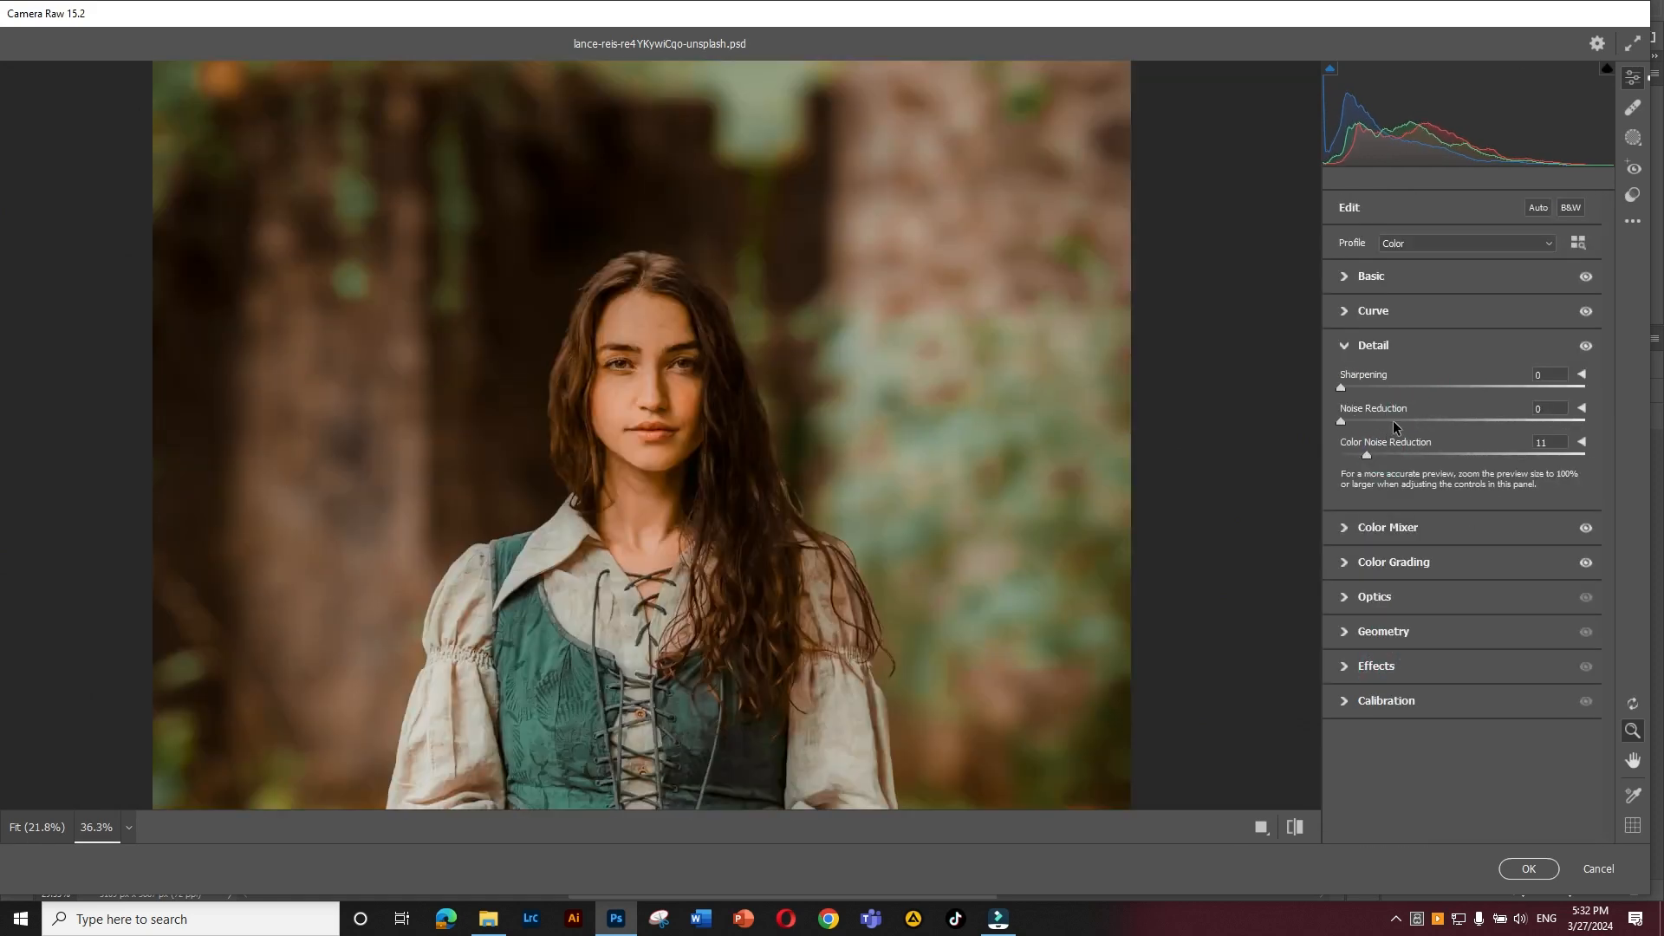
pyautogui.click(1374, 345)
# Set the greens in the Color Mixer to Hue -82, Saturation -56 and Luminance +88
pyautogui.moveTo(1235, 382); pyautogui.dragTo(1204, 383)
pyautogui.click(1377, 381)
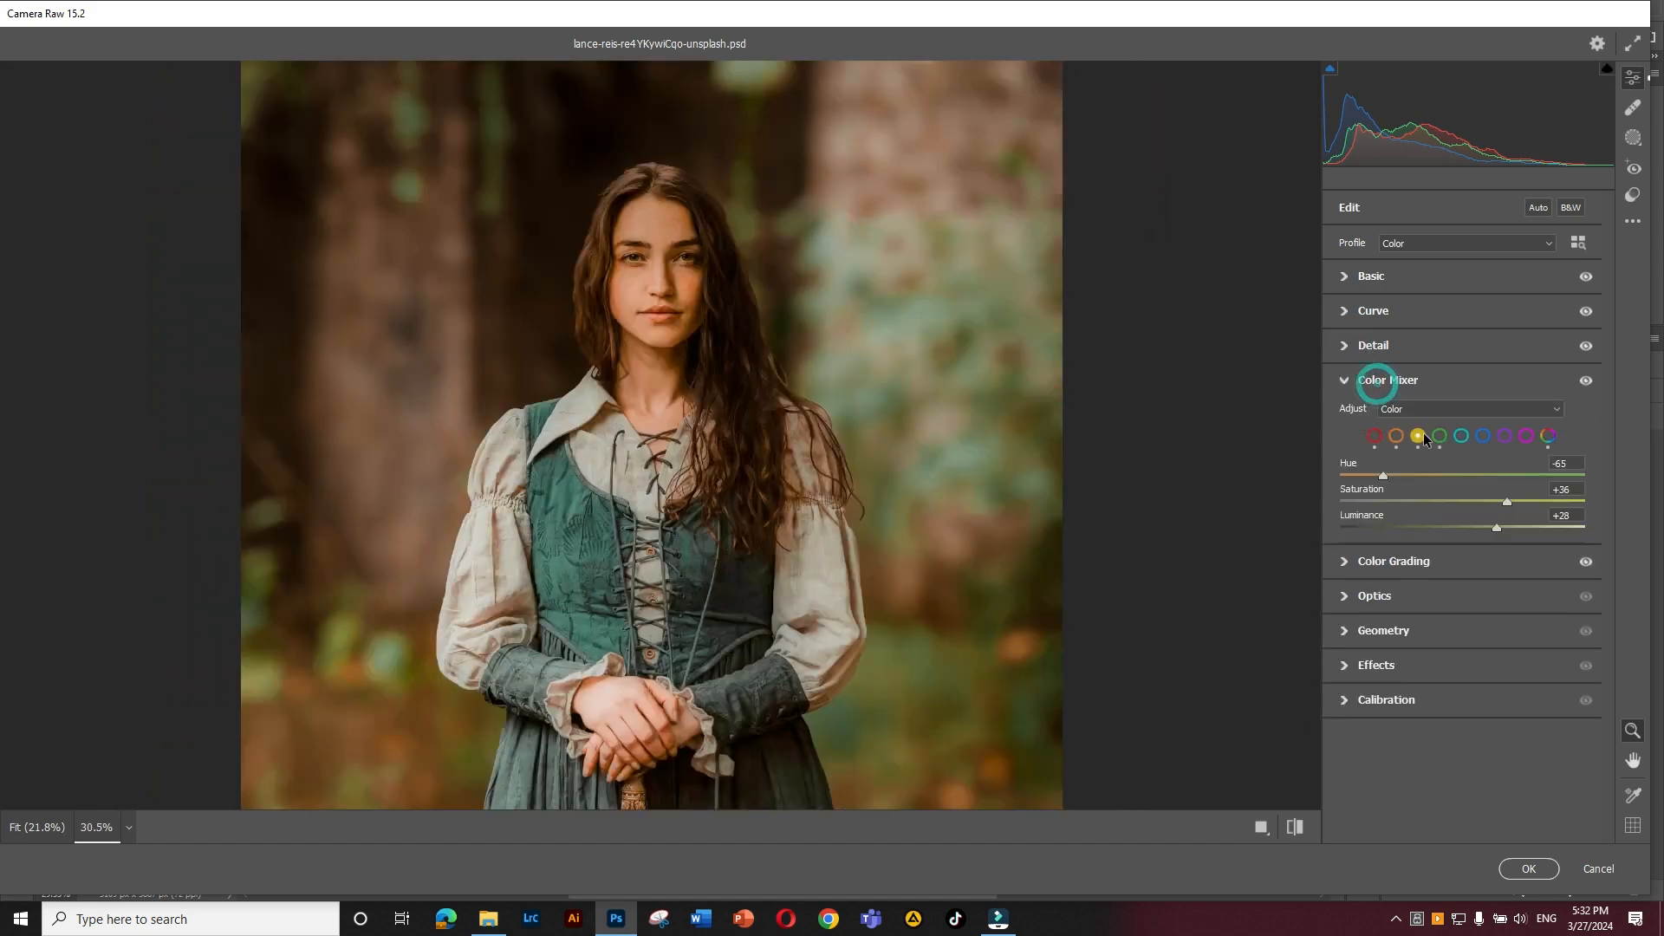
pyautogui.click(1441, 436)
pyautogui.moveTo(1346, 502); pyautogui.dragTo(1570, 527)
pyautogui.moveTo(1525, 476); pyautogui.dragTo(1371, 491)
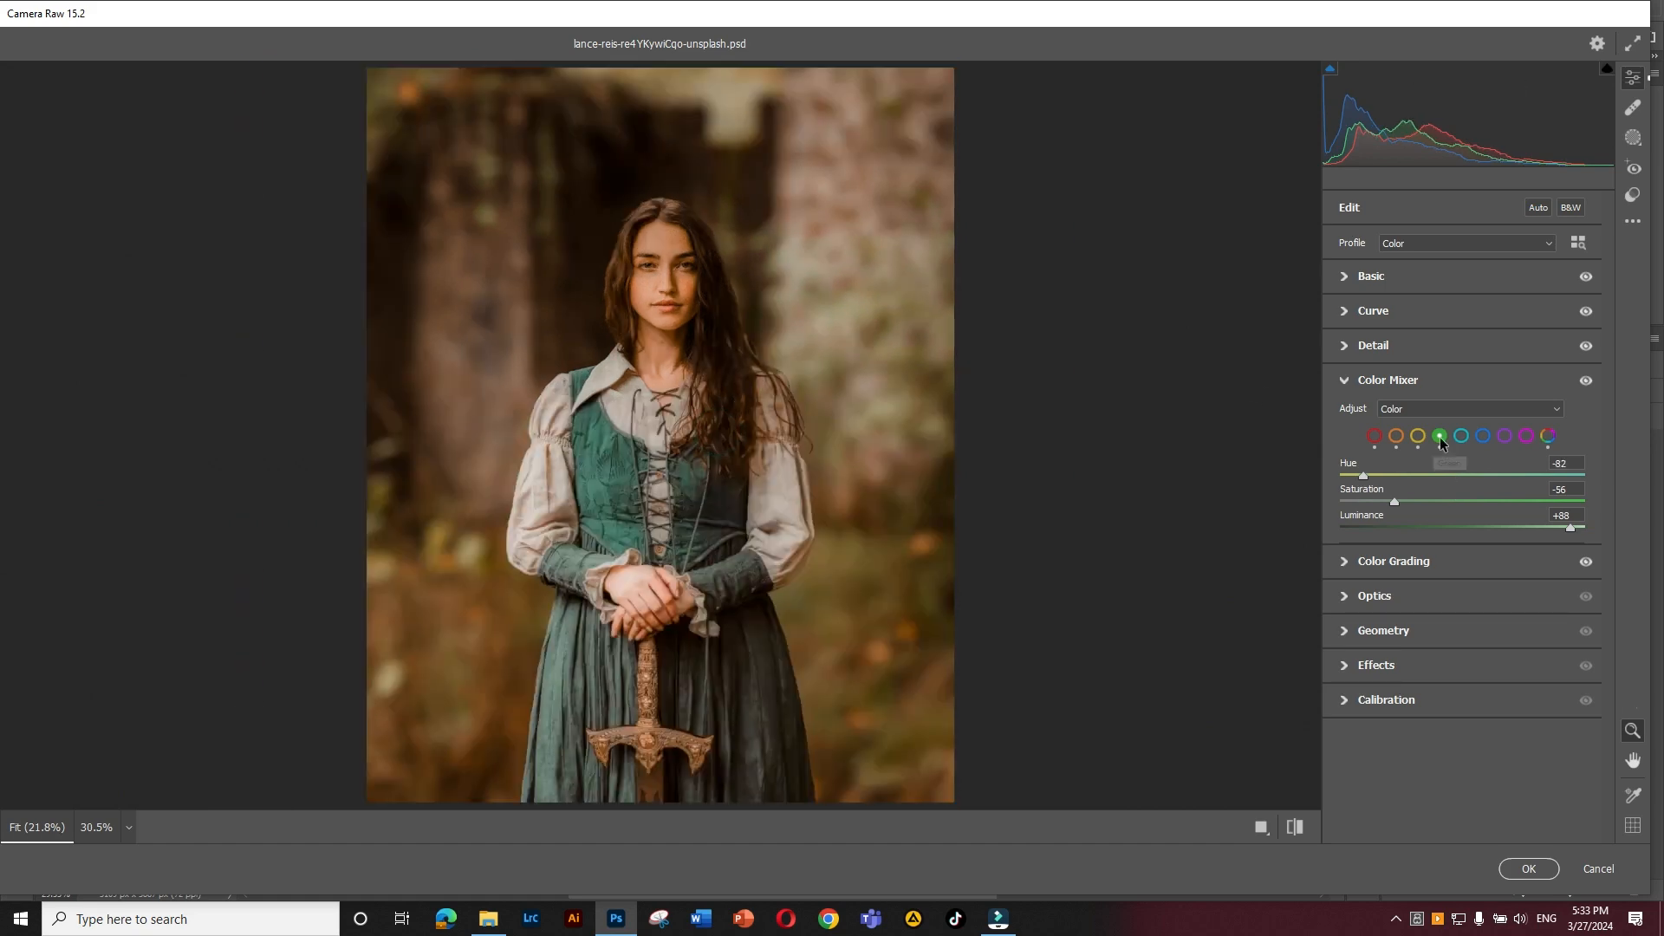
# Set the yellows in the Color Mixer to Hue -8, Saturation -25 and Luminance +87
pyautogui.click(1417, 436)
pyautogui.moveTo(1506, 502); pyautogui.dragTo(1550, 538)
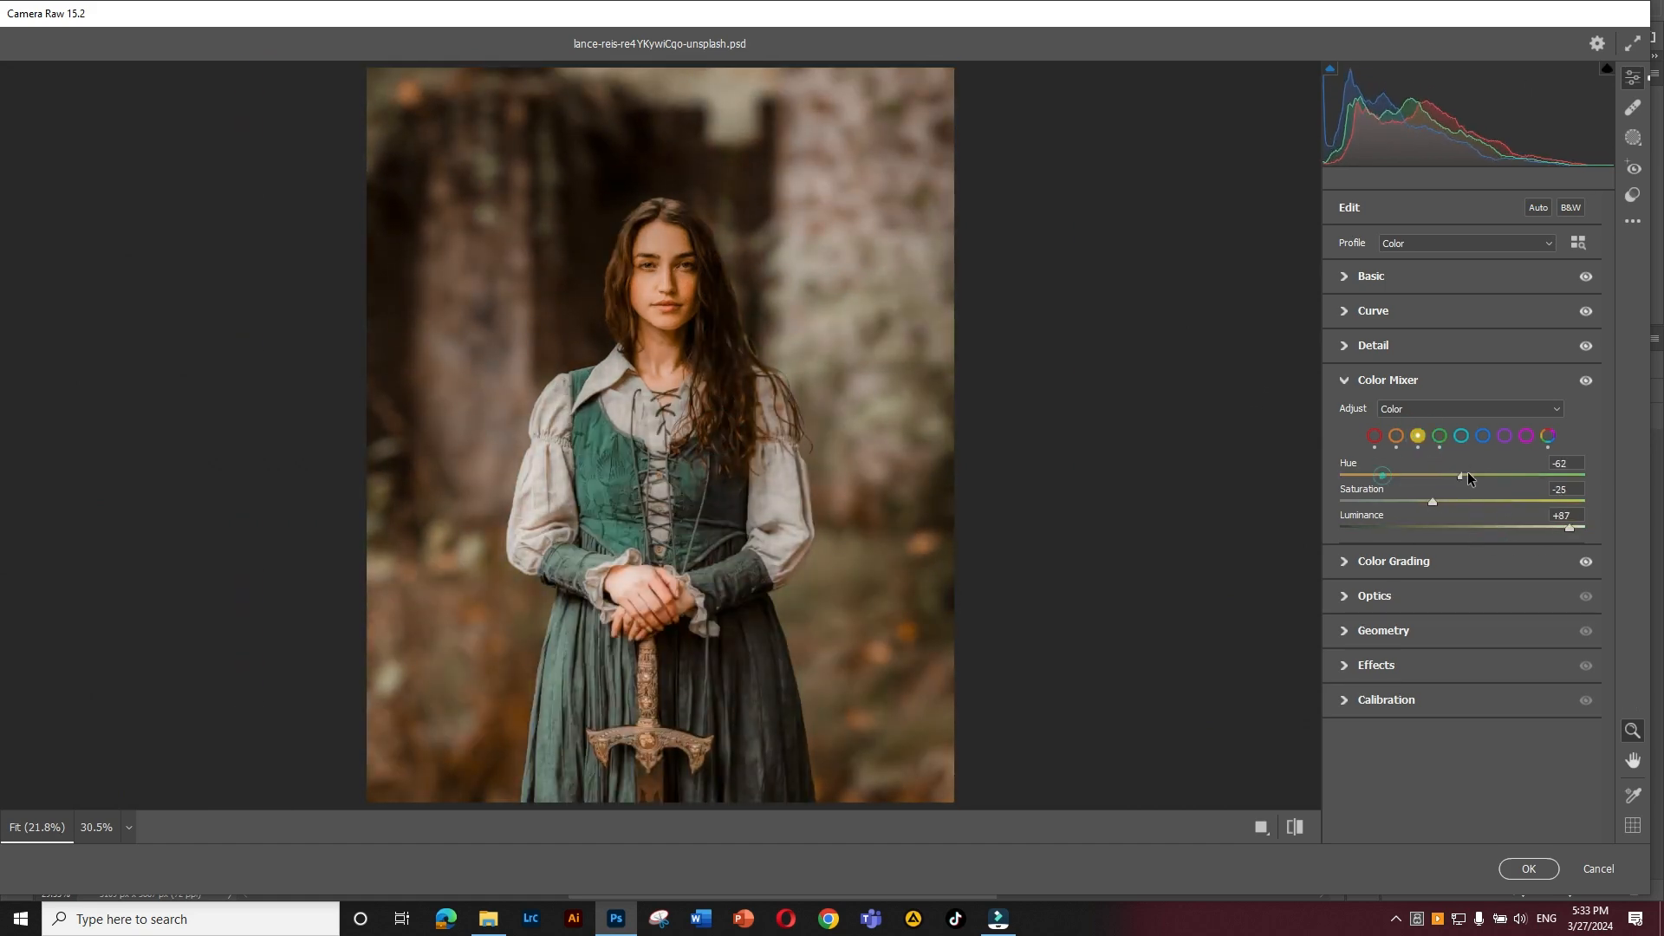
pyautogui.moveTo(1468, 478)
pyautogui.mouseDown()
pyautogui.moveTo(1531, 475)
pyautogui.moveTo(1343, 476)
pyautogui.moveTo(1471, 476)
pyautogui.mouseUp()
pyautogui.click(758, 412)
pyautogui.moveTo(757, 412); pyautogui.dragTo(654, 409)
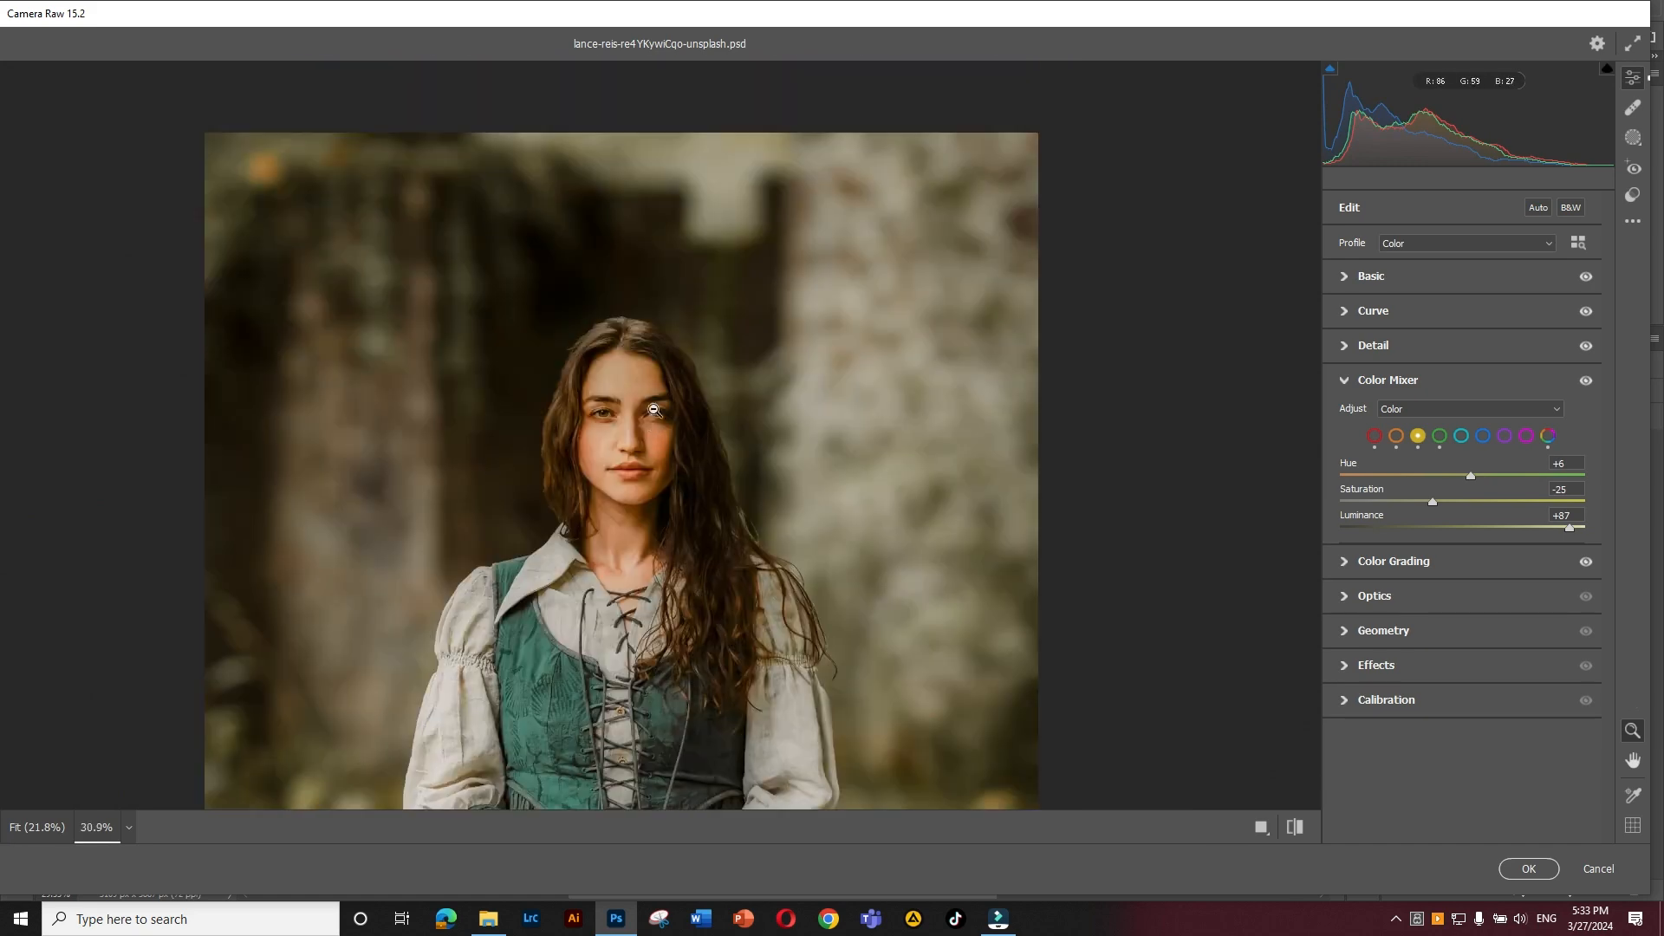
pyautogui.click(654, 409)
pyautogui.moveTo(1471, 476)
pyautogui.mouseDown()
pyautogui.moveTo(1417, 484)
pyautogui.moveTo(1453, 476)
pyautogui.mouseUp()
pyautogui.click(685, 306)
pyautogui.click(685, 306)
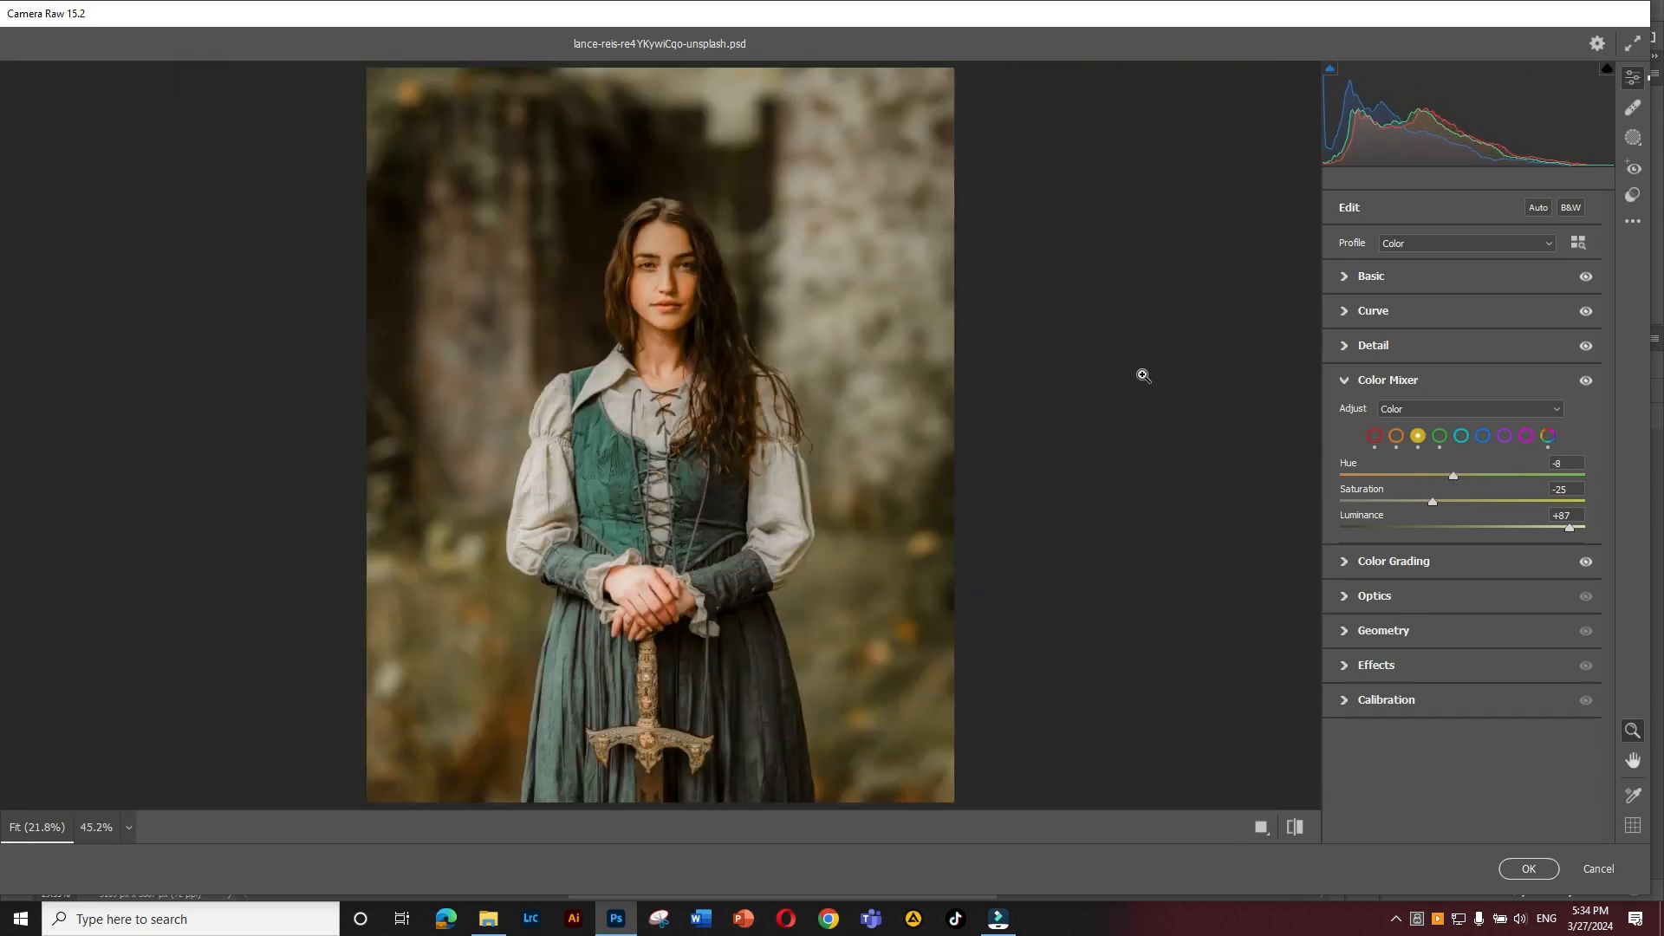
pyautogui.click(1345, 382)
# Compare the portrait with and without the Camera Raw edits, and apply the edits to the stamped layer
pyautogui.click(1297, 826)
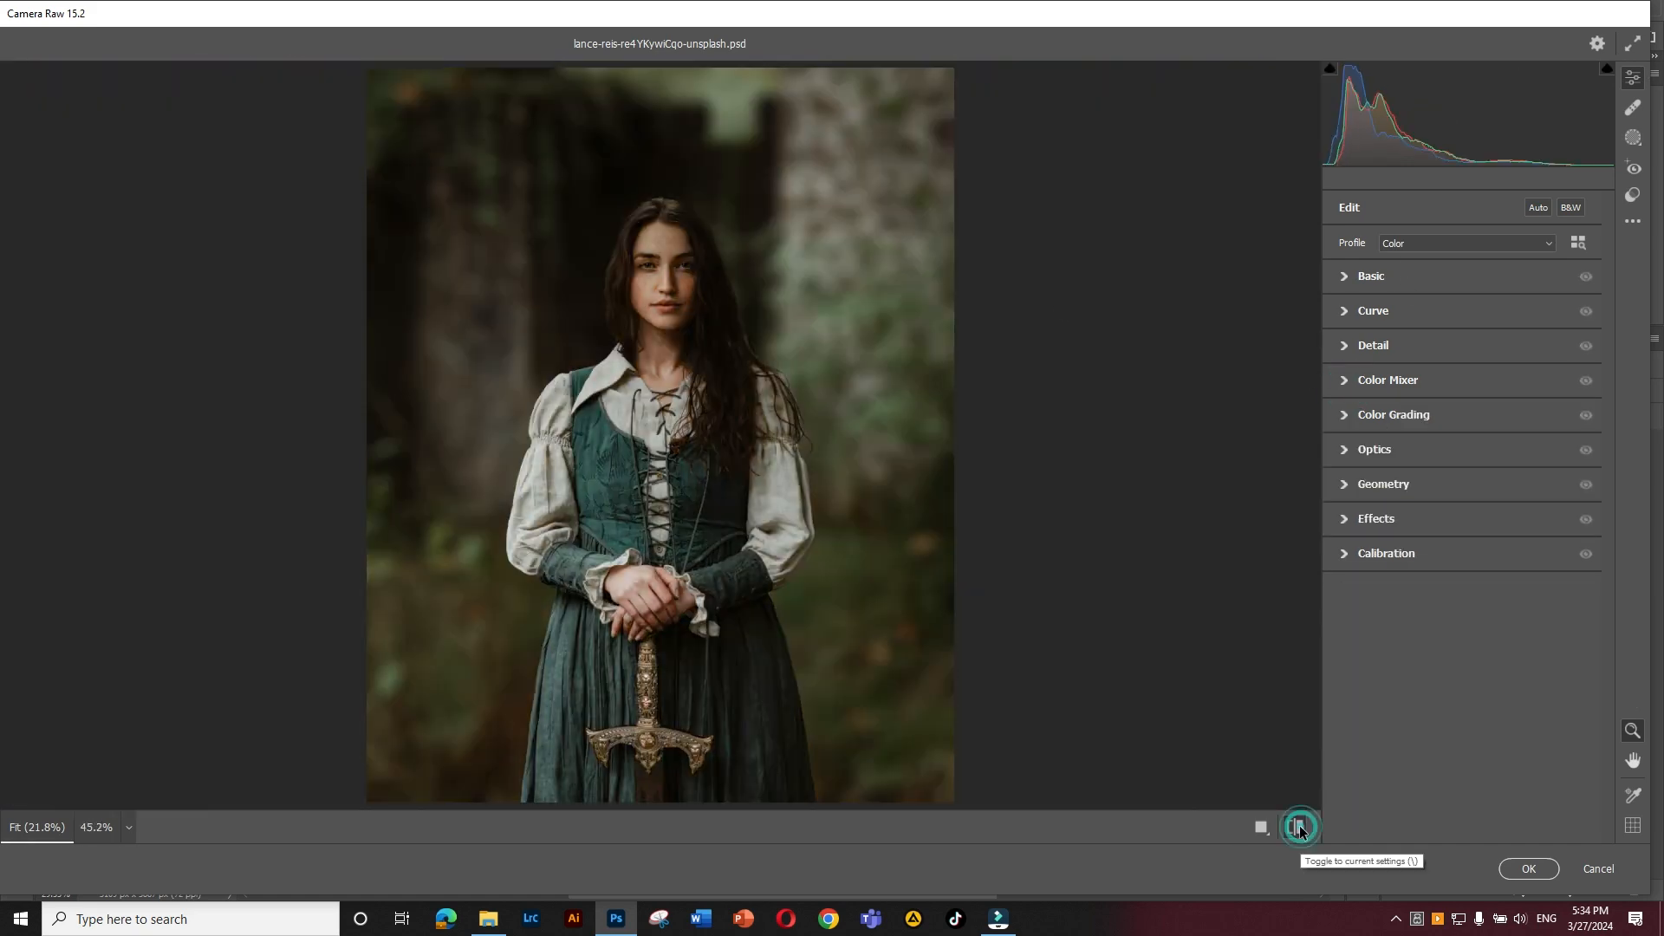
pyautogui.click(1297, 826)
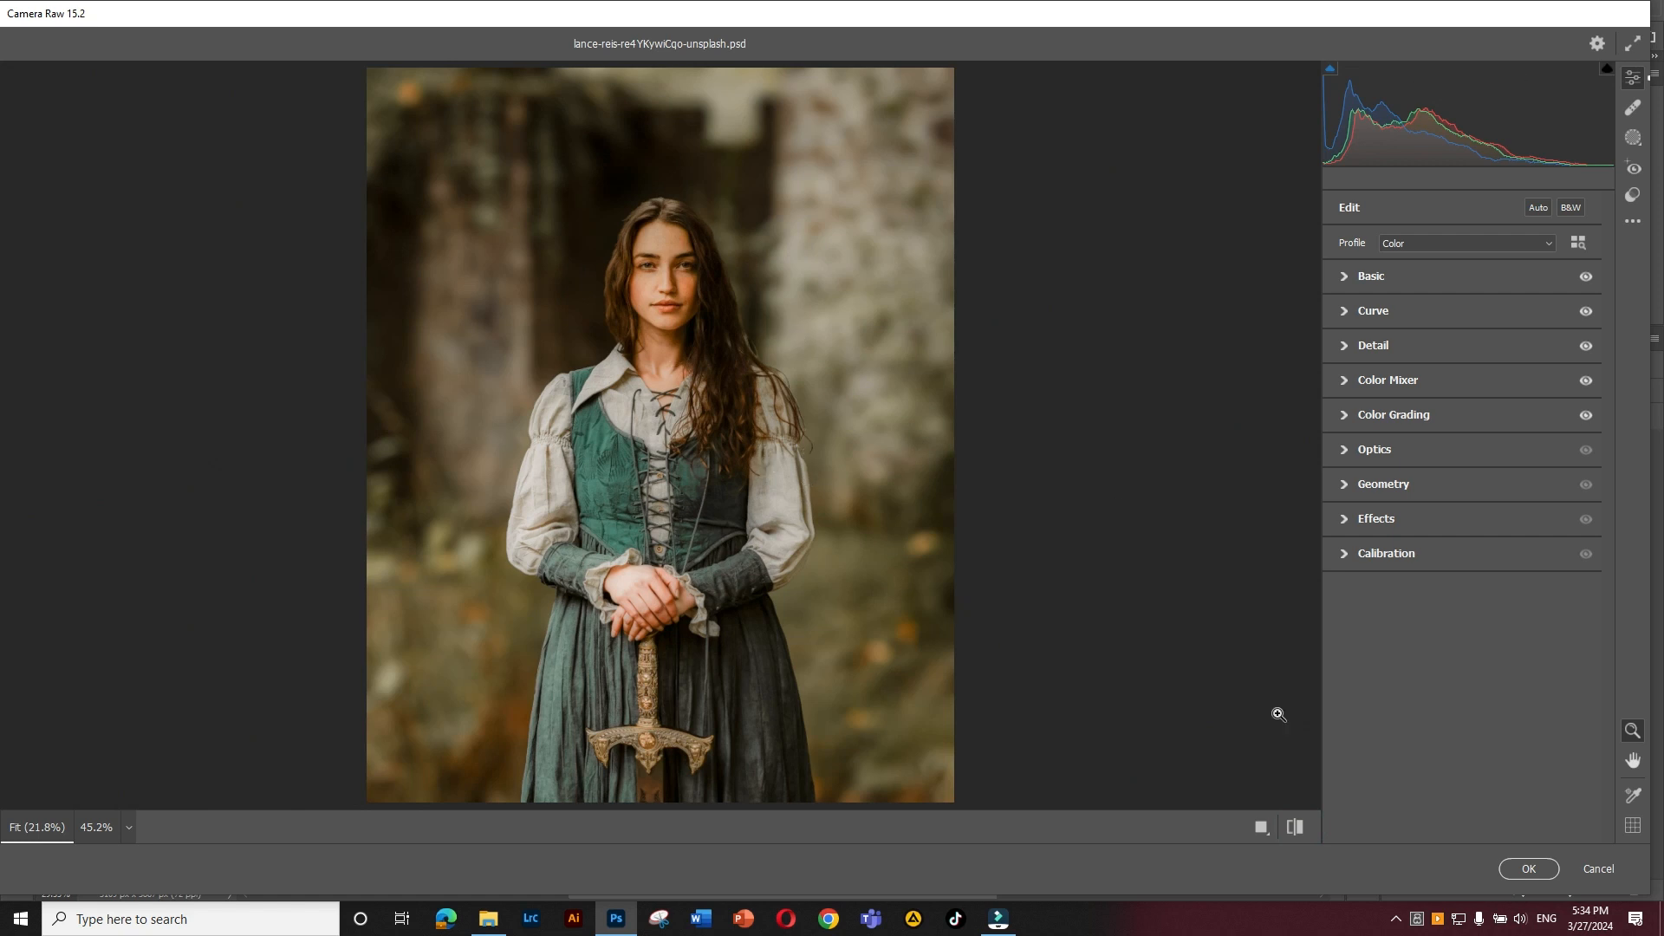
pyautogui.click(1532, 872)
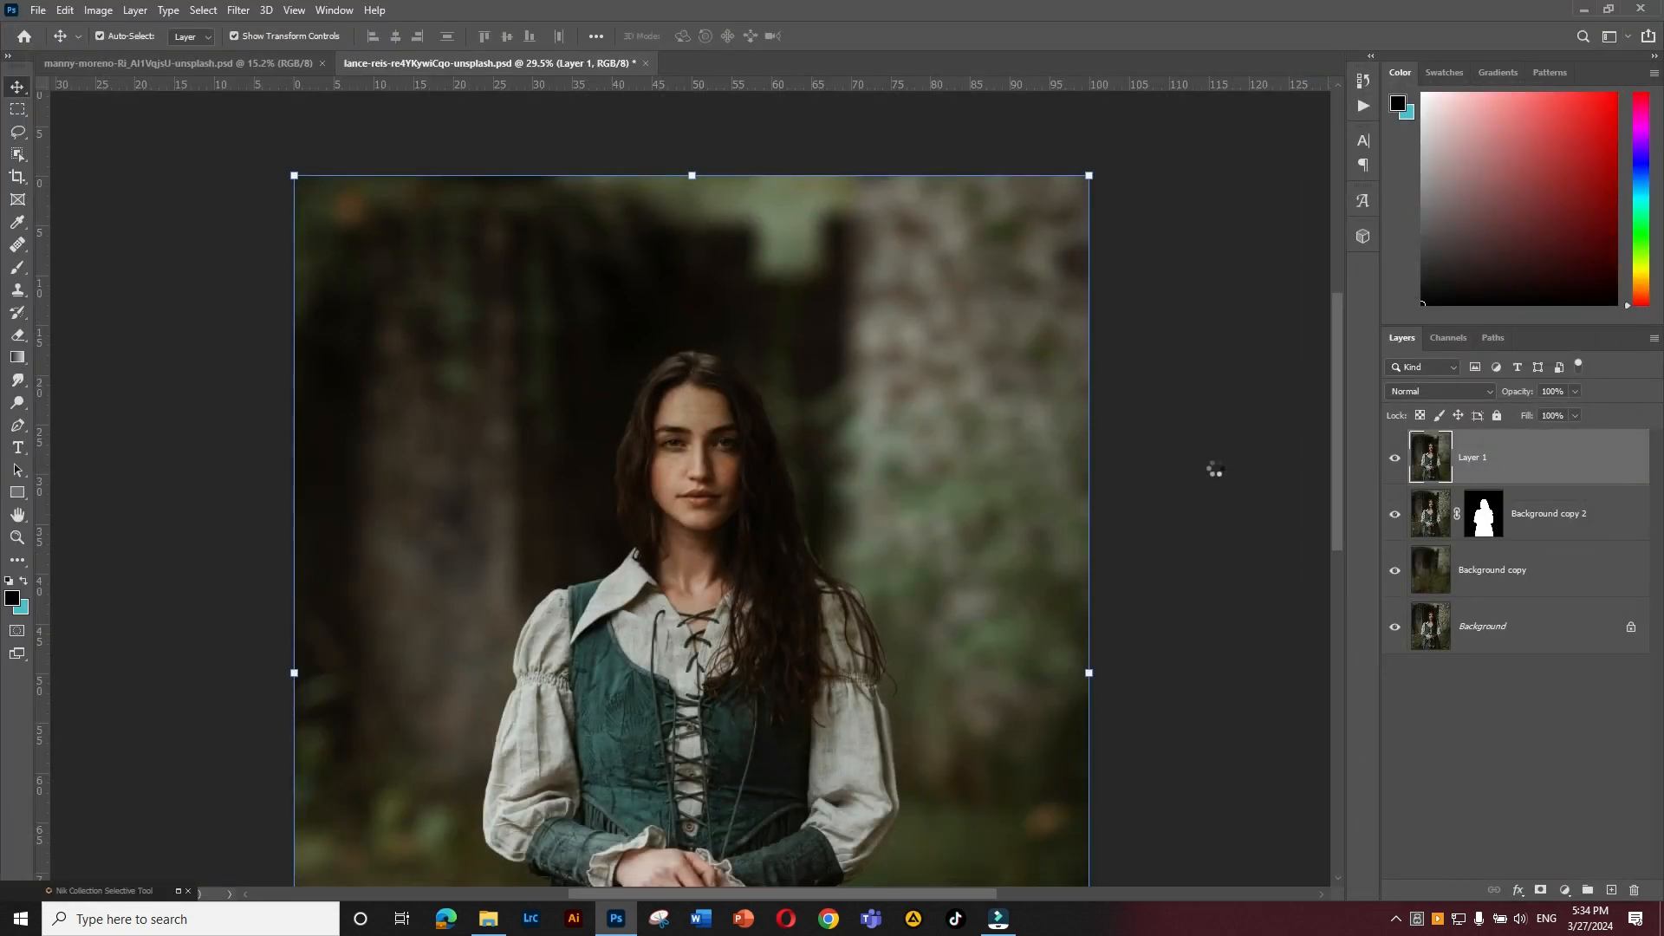
pyautogui.scroll(-1, 1222, 477)
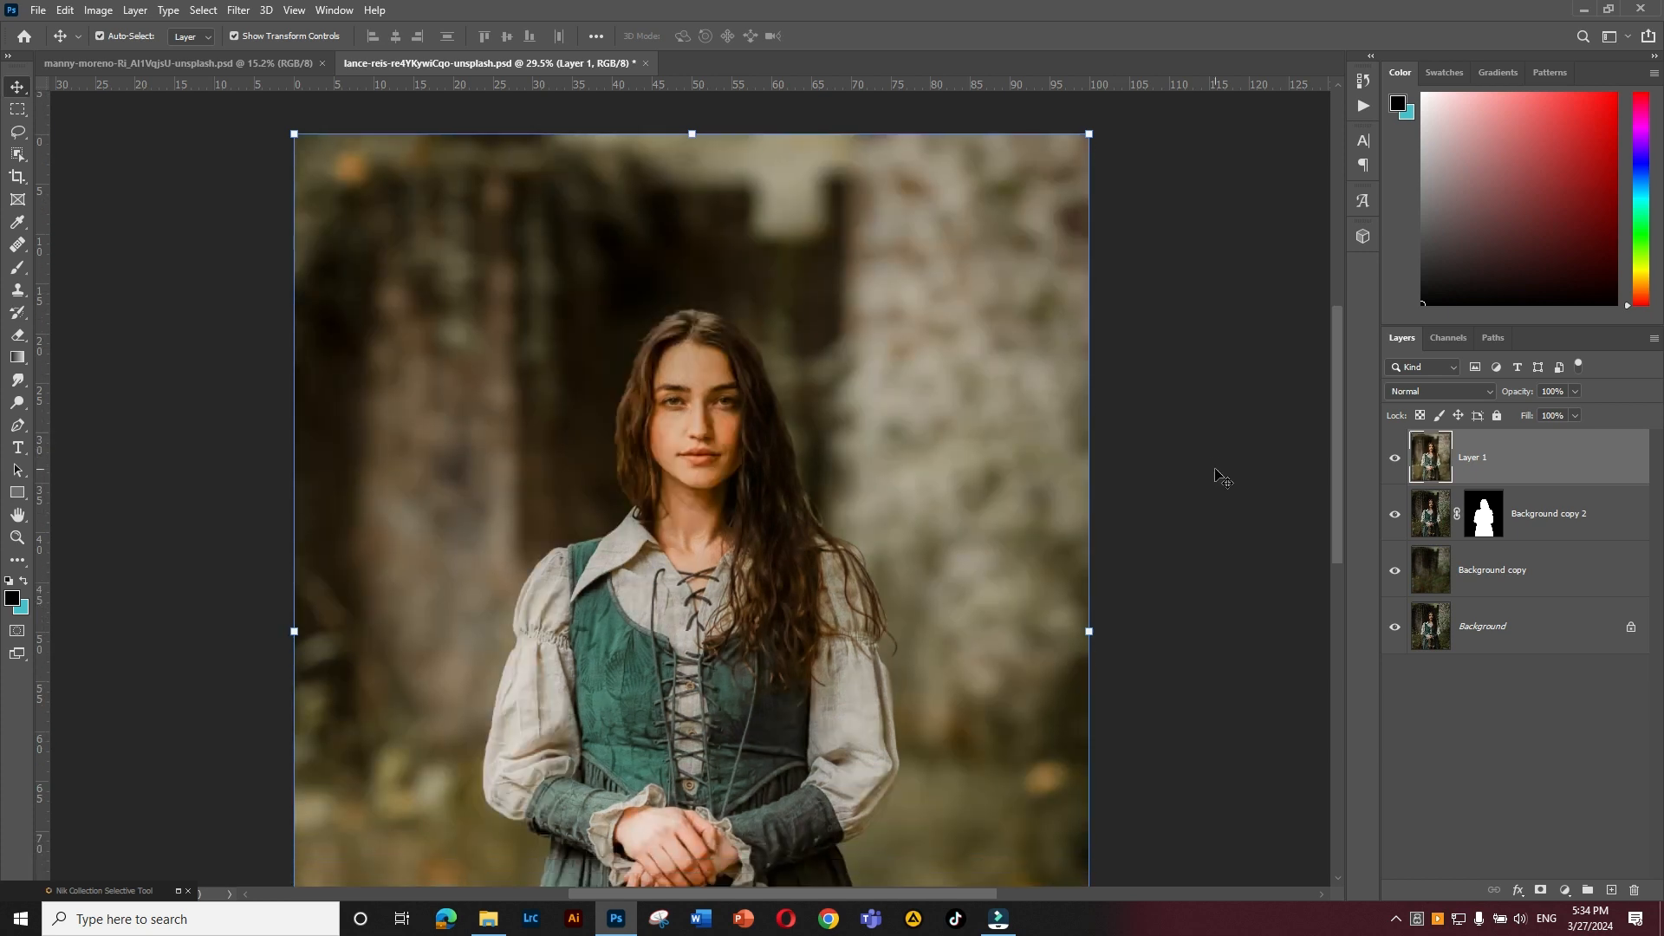
pyautogui.scroll(-4, 688, 387)
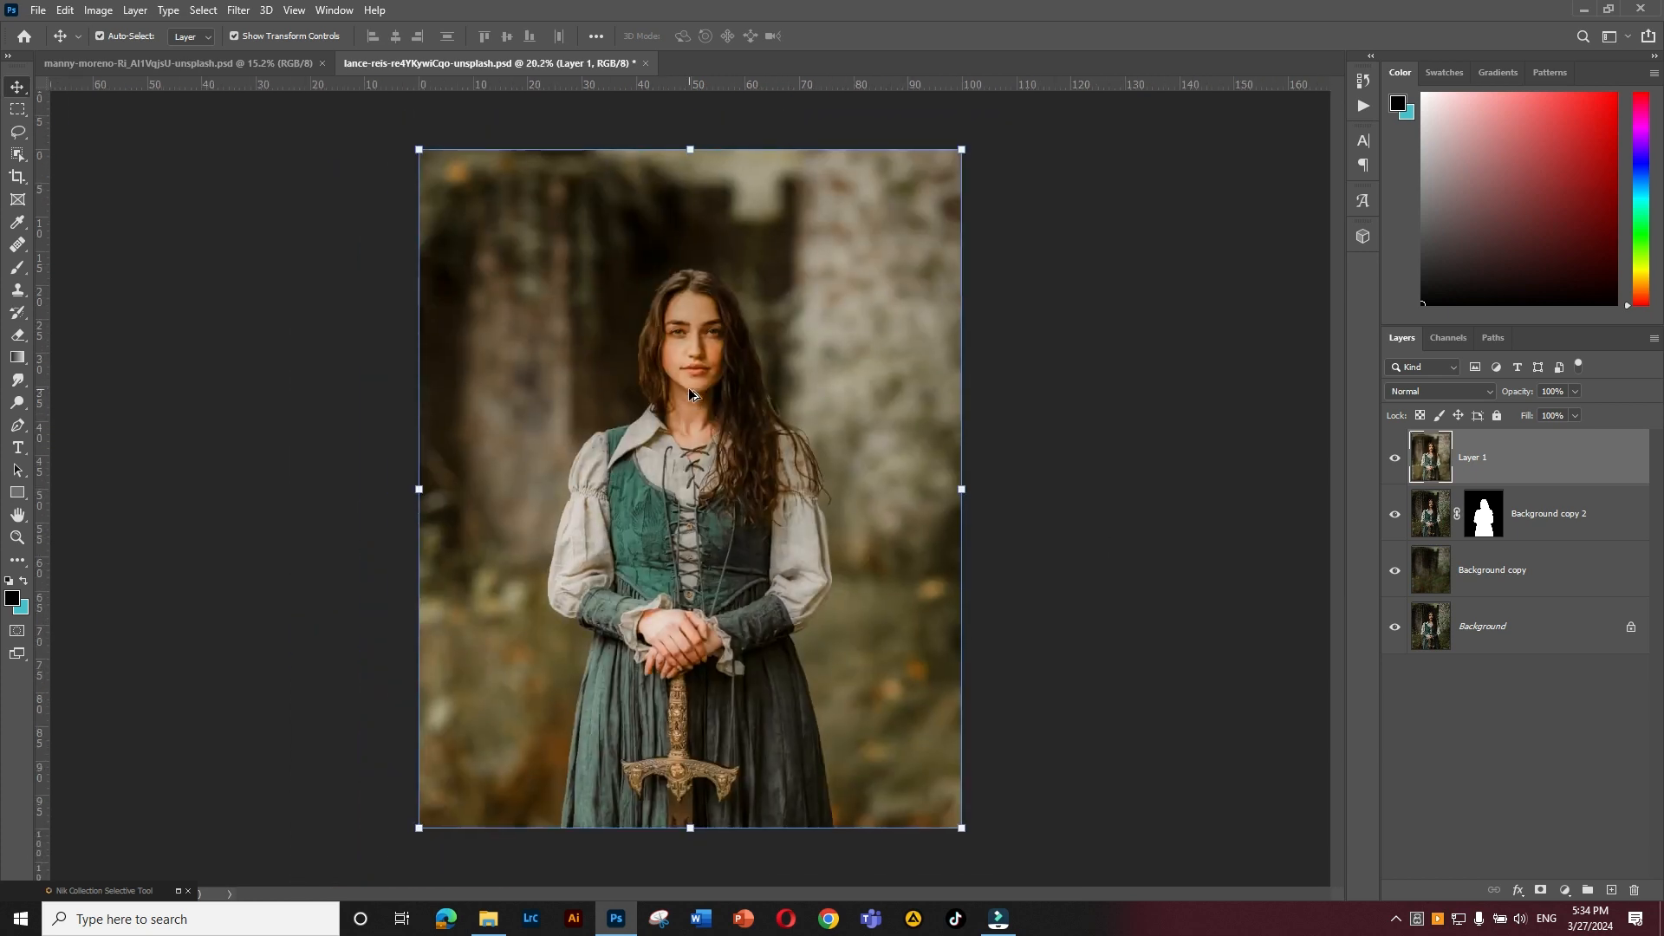
# Add a Levels adjustment layer directly above the colour-graded stamped layer
pyautogui.scroll(1, 688, 387)
pyautogui.click(149, 212)
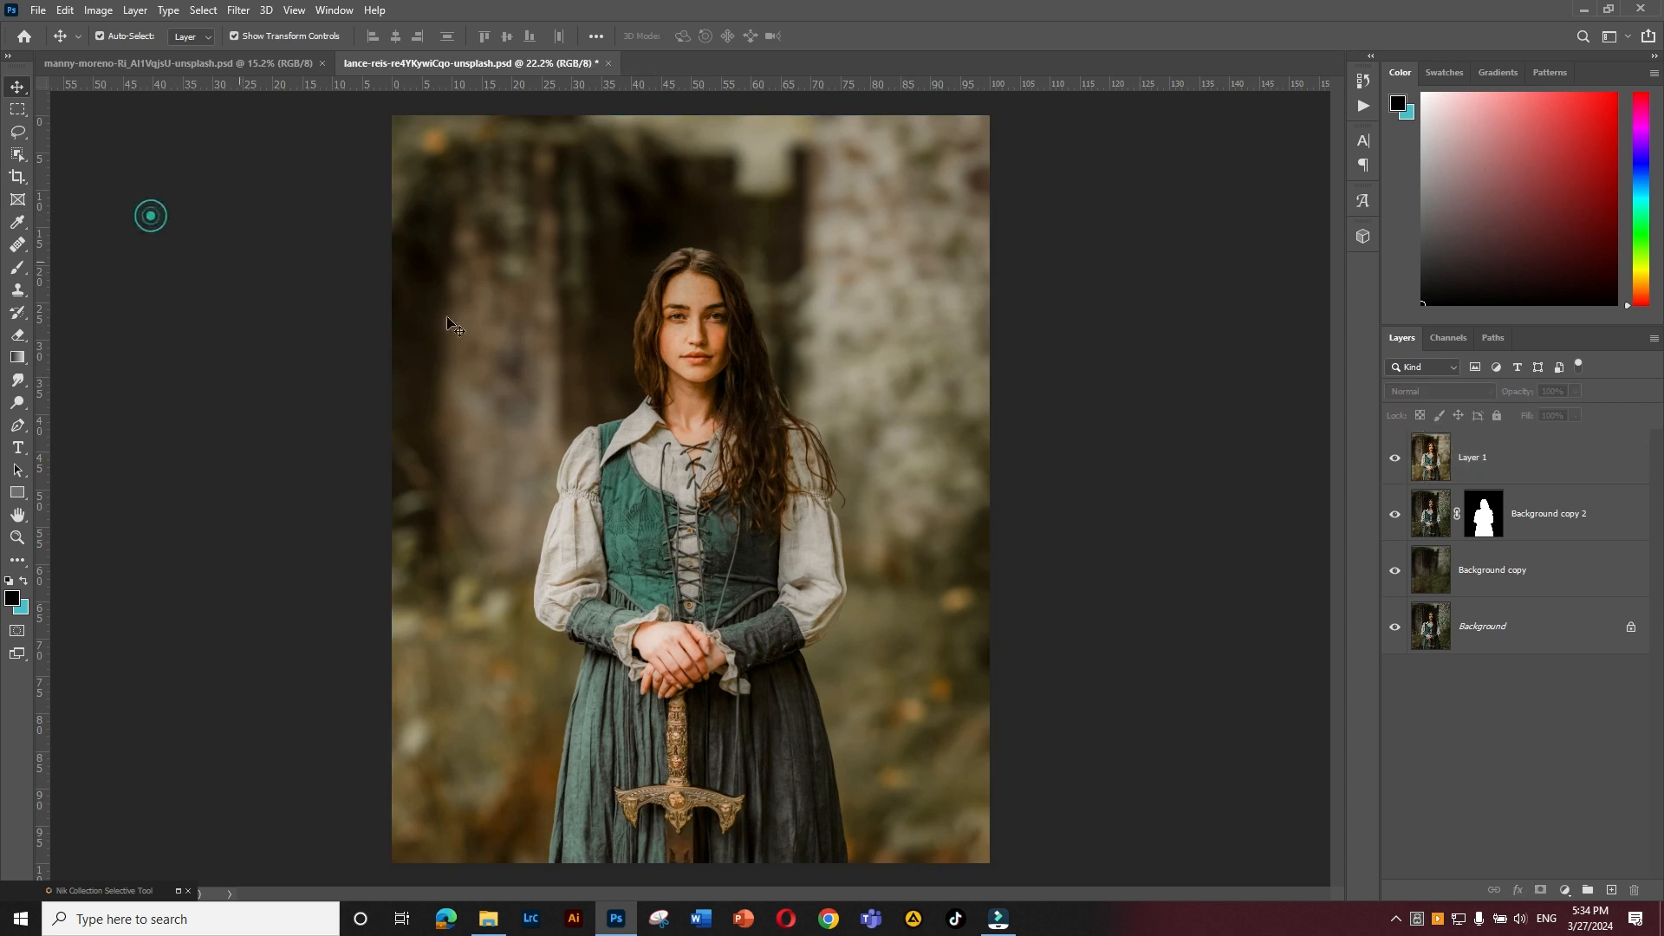
pyautogui.click(697, 351)
pyautogui.click(1075, 387)
pyautogui.click(1516, 460)
pyautogui.click(1565, 890)
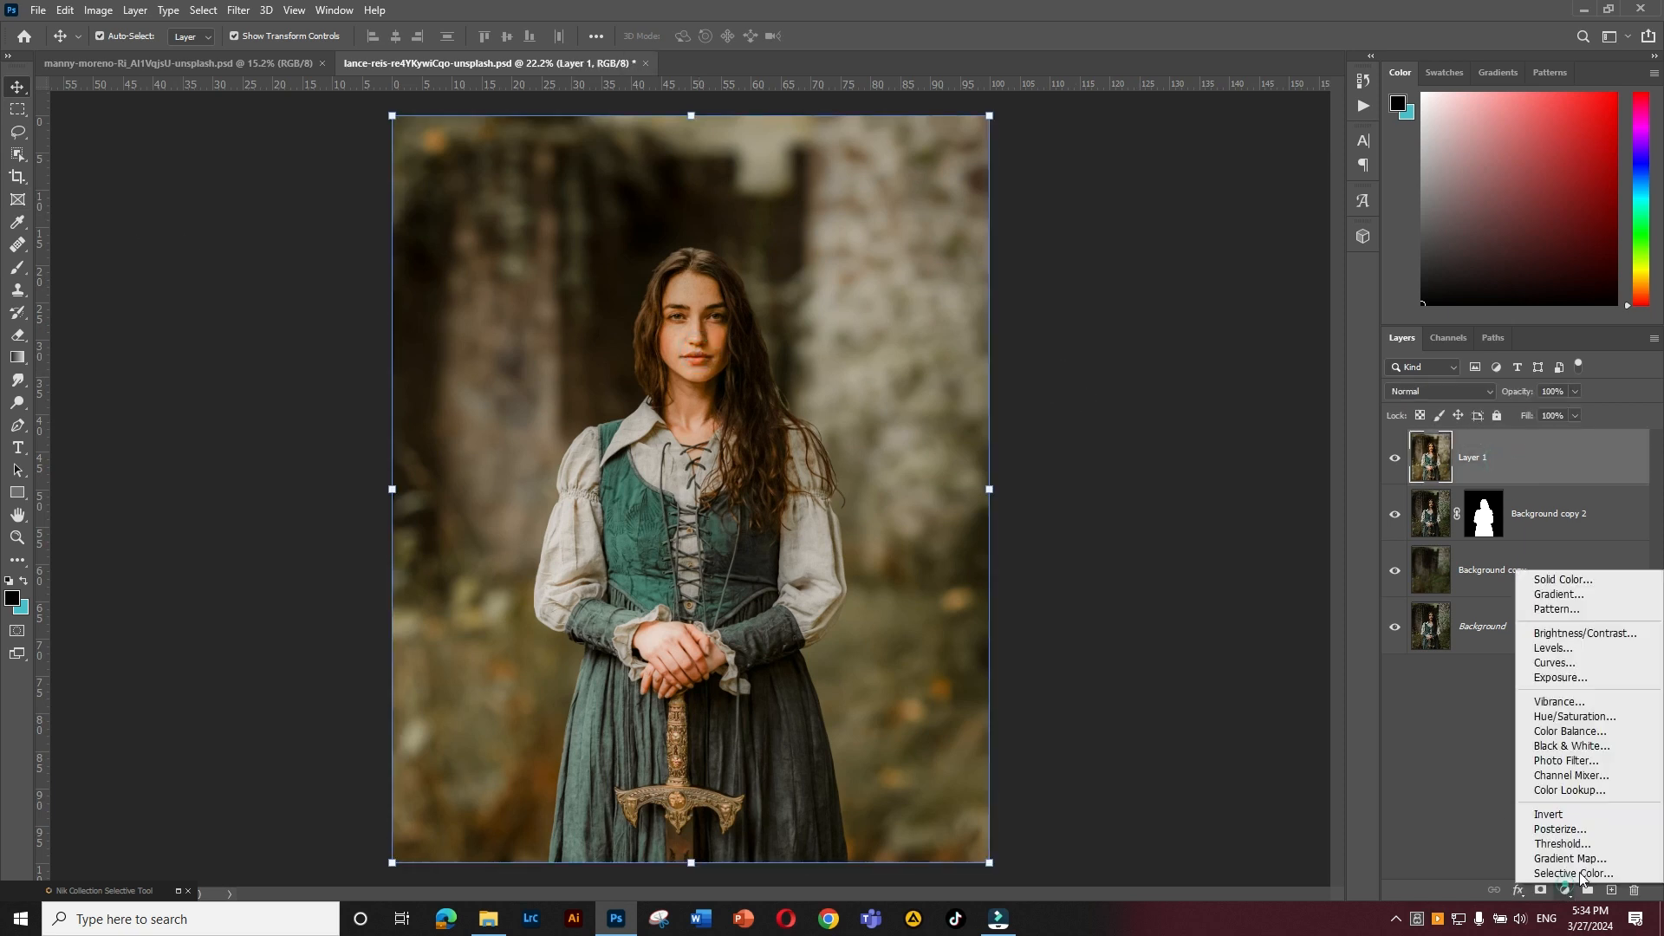
pyautogui.click(1570, 654)
# Set the Levels white point to 230 and midtones to 1.03, and raise the black point slightly
pyautogui.moveTo(887, 382); pyautogui.dragTo(1151, 394)
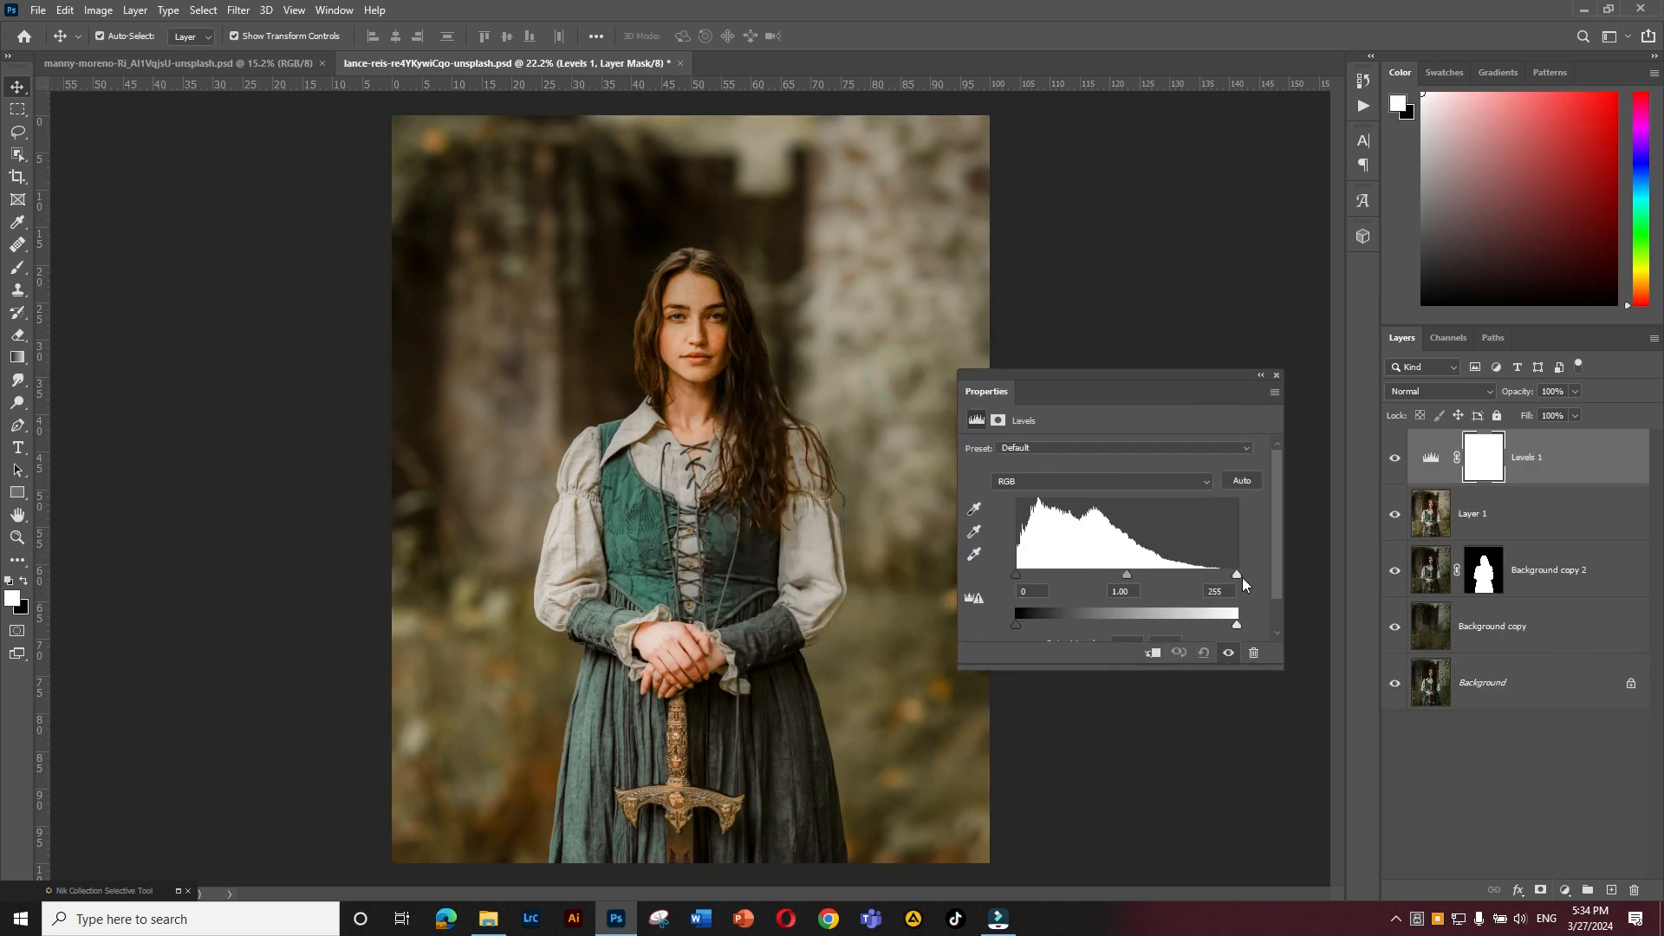
pyautogui.moveTo(1237, 575); pyautogui.dragTo(1215, 576)
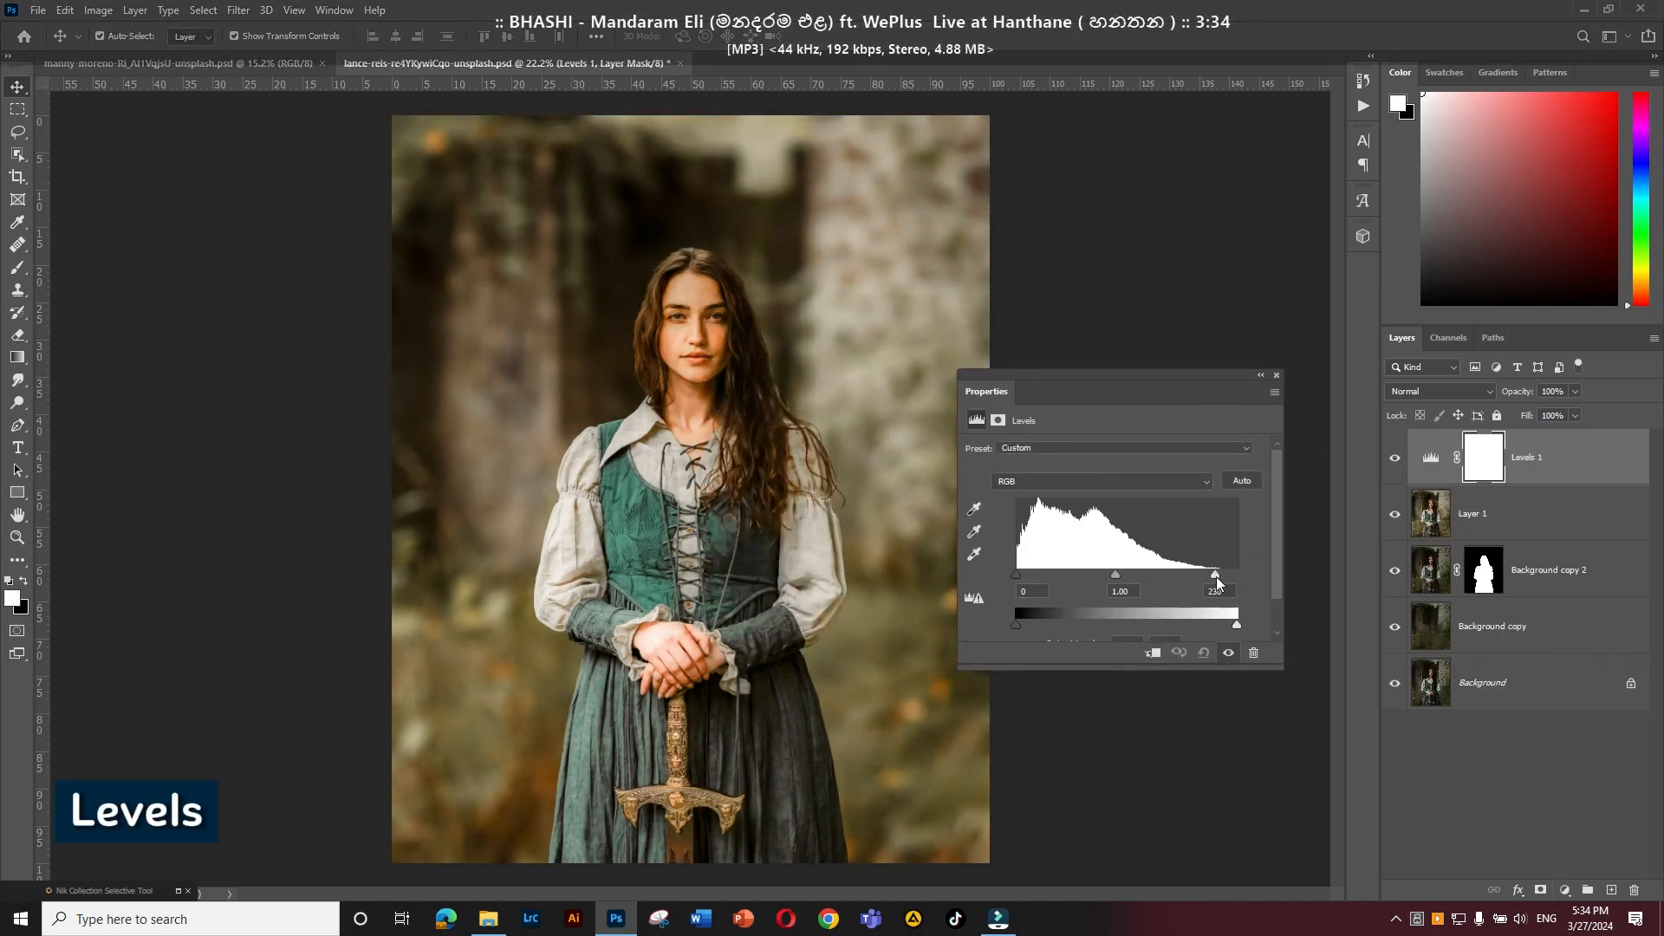
pyautogui.moveTo(1113, 574); pyautogui.dragTo(1023, 573)
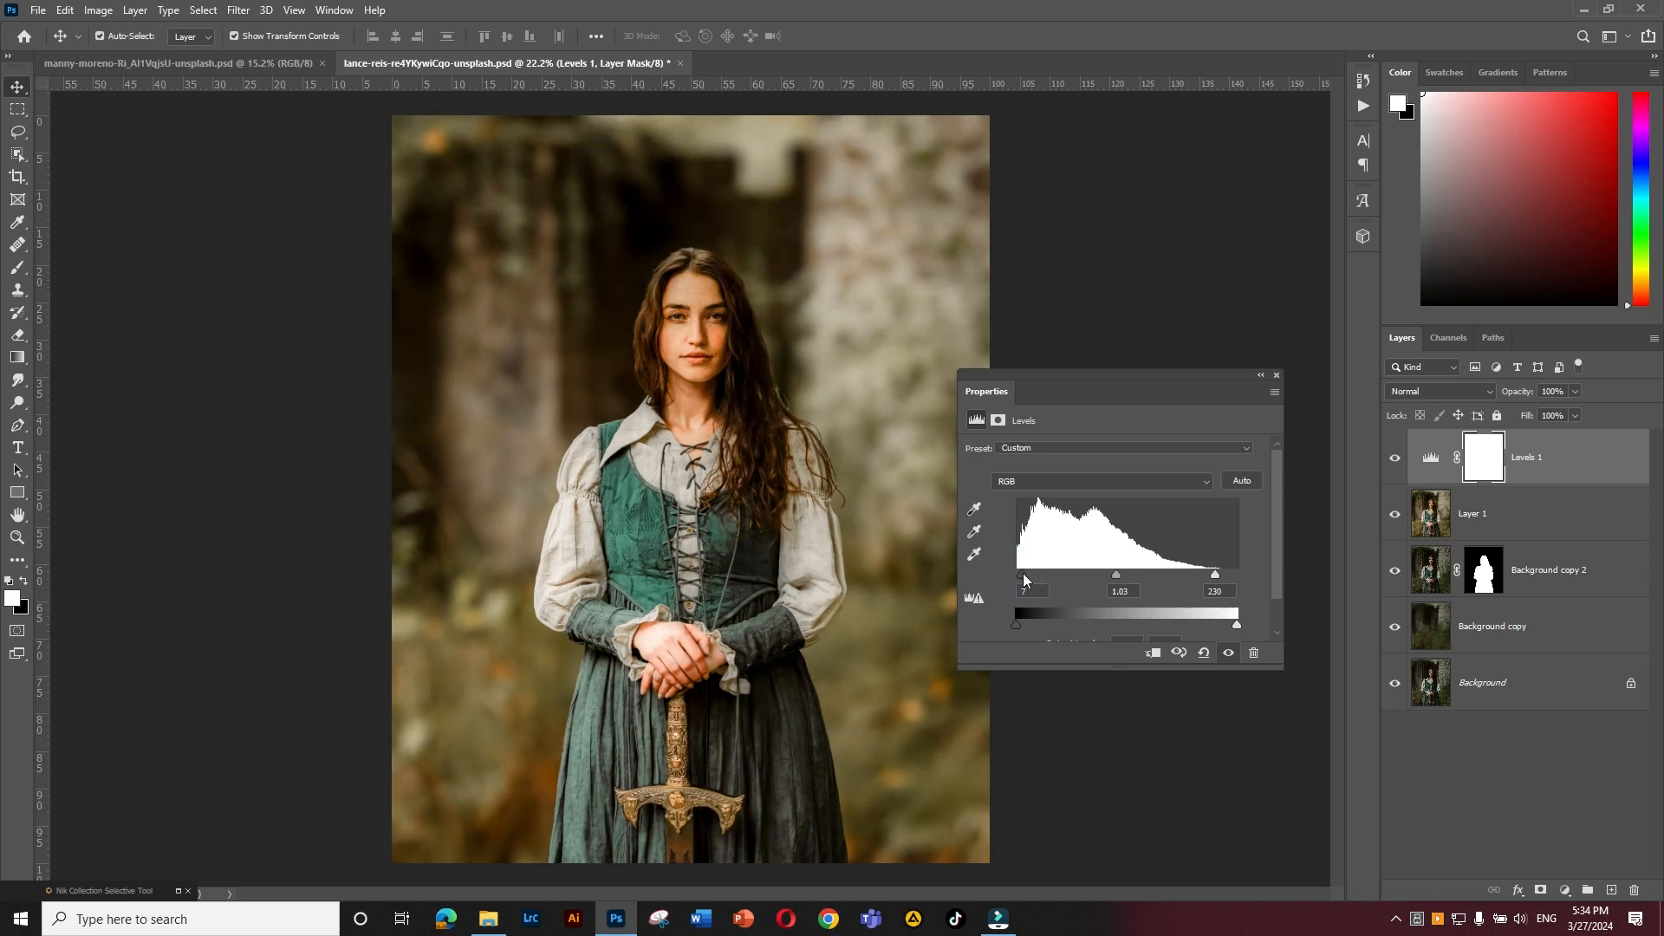
pyautogui.click(1261, 374)
pyautogui.click(1038, 373)
# Compare the portrait with and without the Levels adjustment and the colour-graded layer, leaving both layers visible
pyautogui.click(1395, 458)
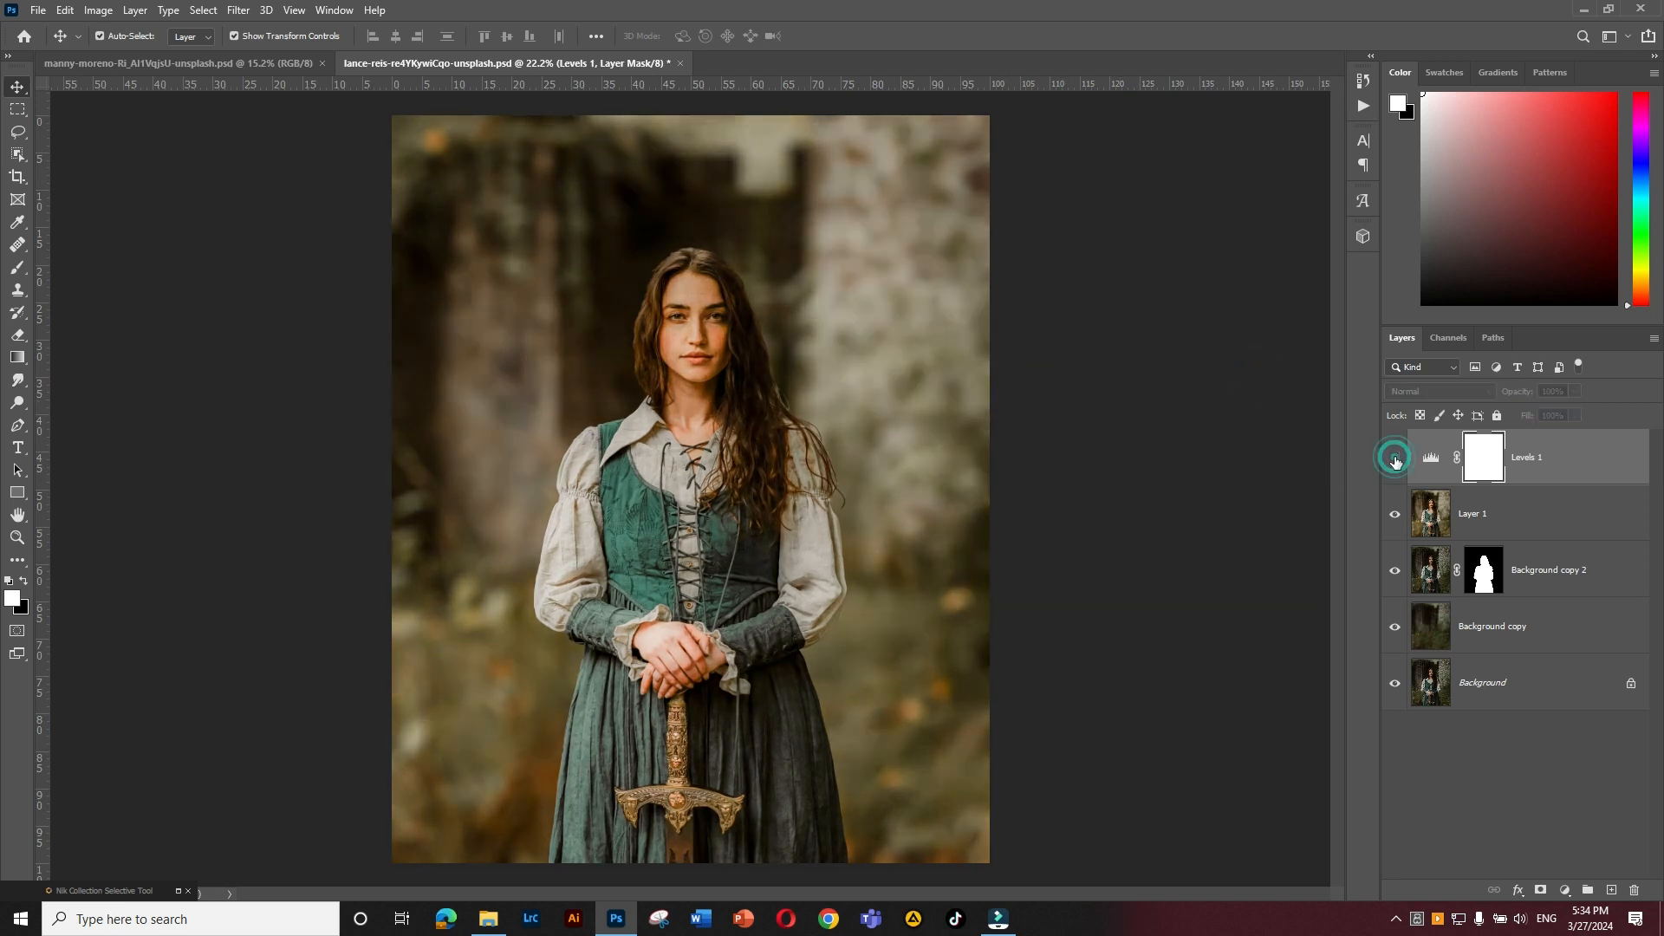
pyautogui.click(1395, 458)
pyautogui.click(1396, 467)
pyautogui.click(1395, 514)
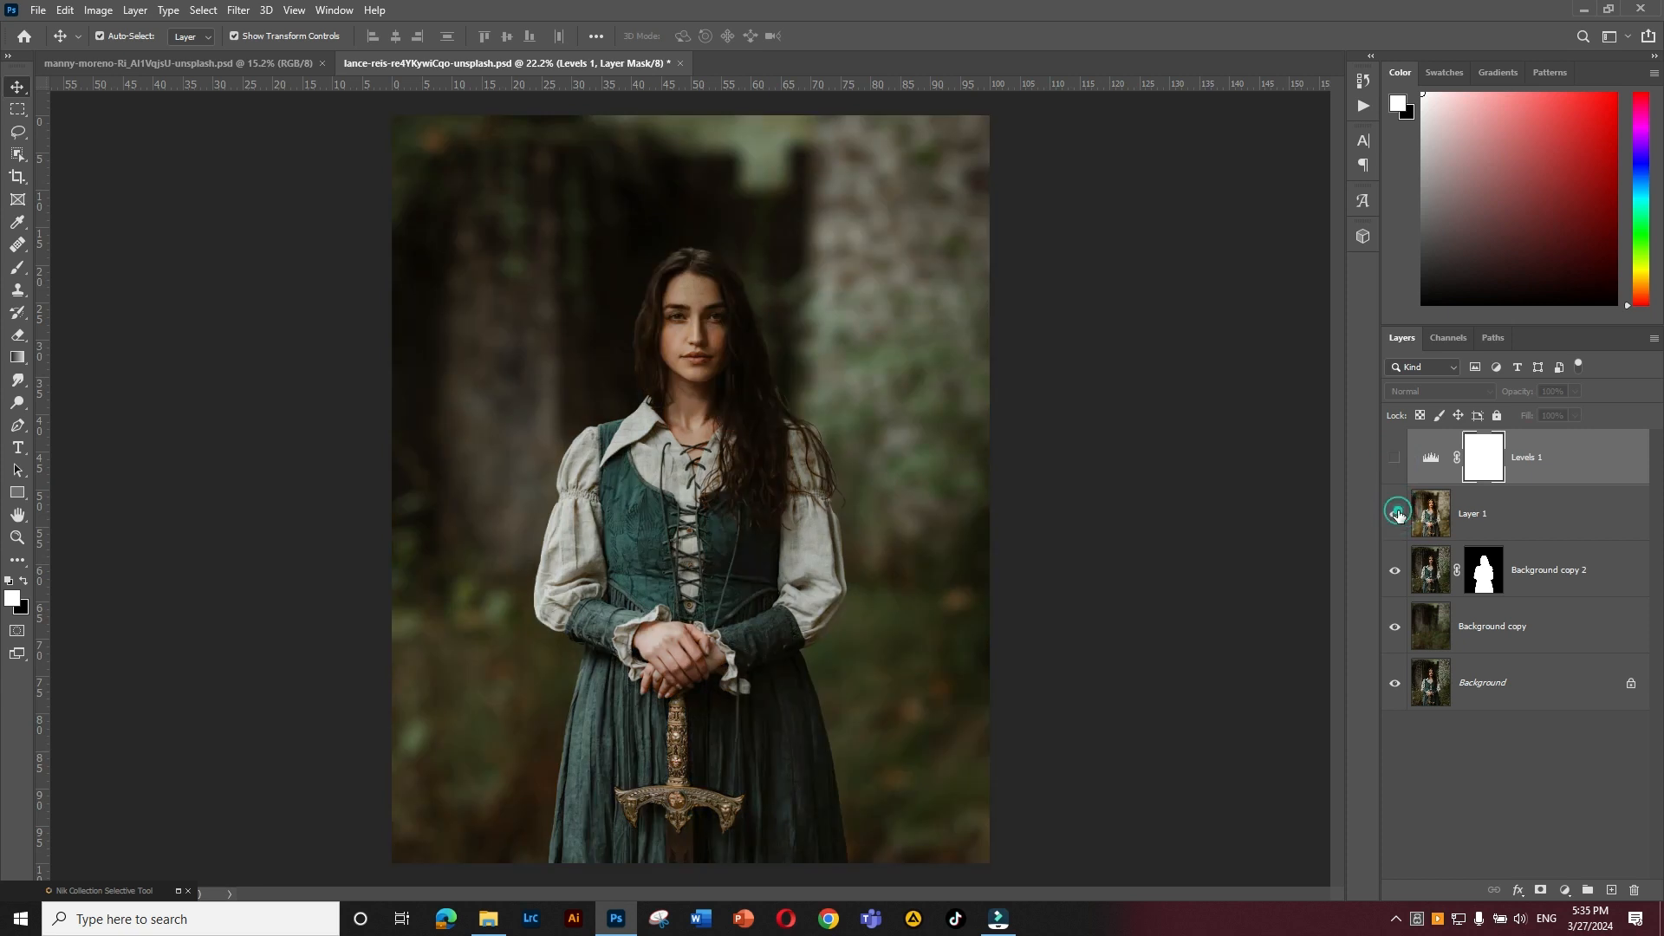
pyautogui.click(1395, 514)
pyautogui.click(1394, 458)
pyautogui.click(223, 234)
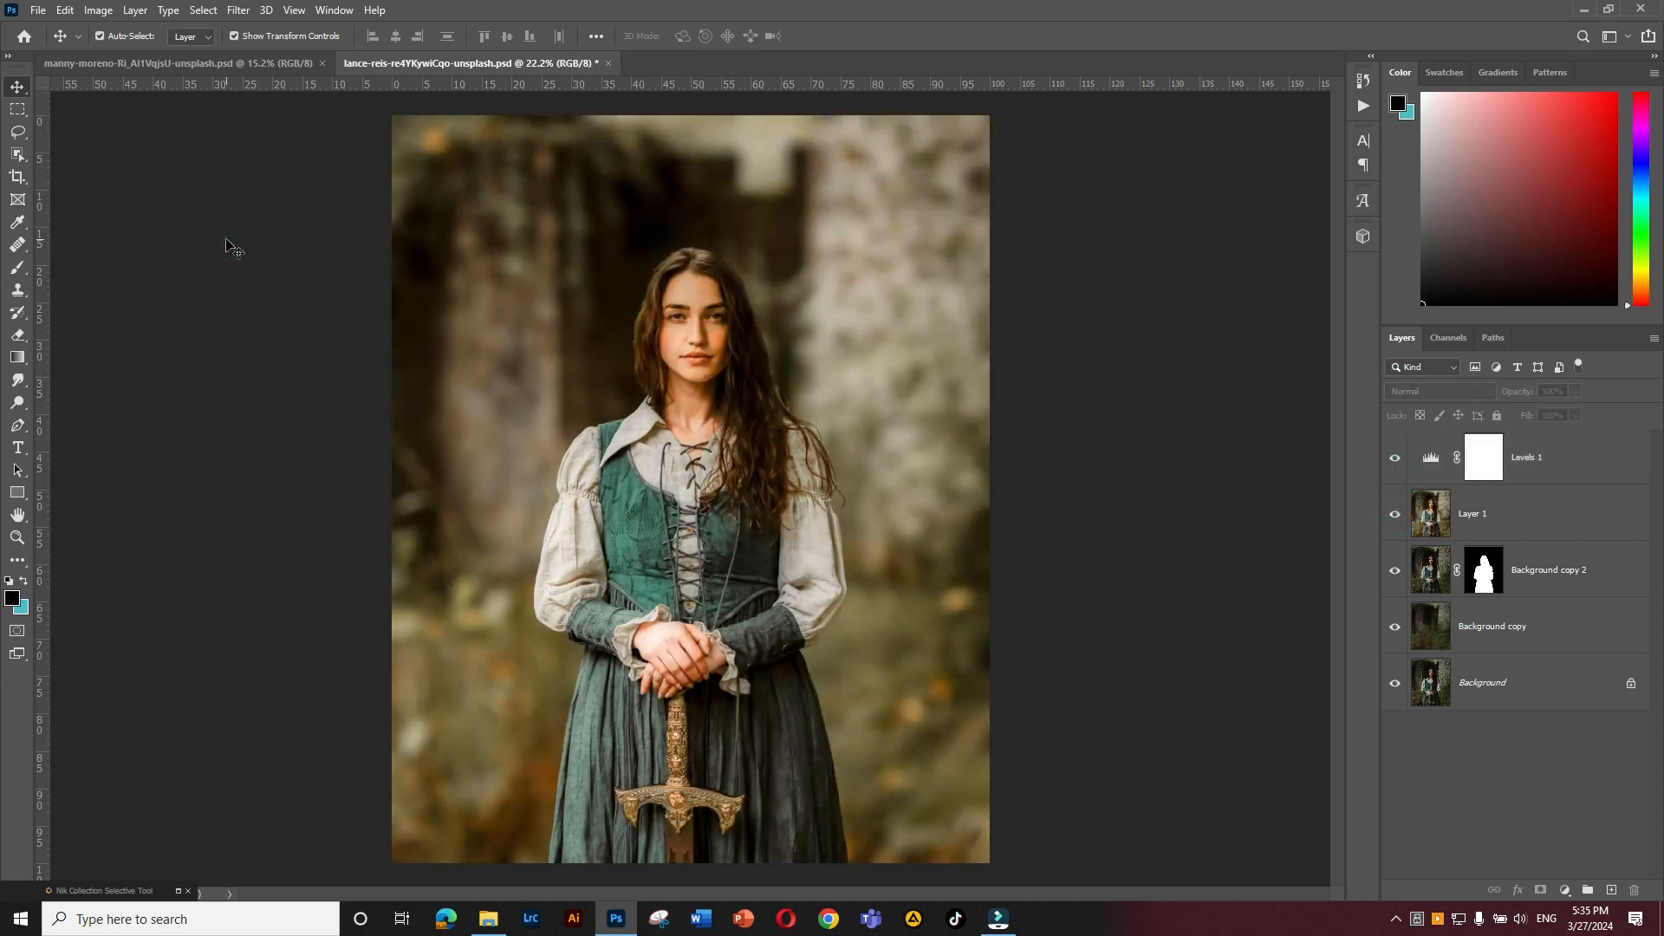
# Open the colour-graded Layer 1 in the SkinFiner retouching filter
pyautogui.click(682, 408)
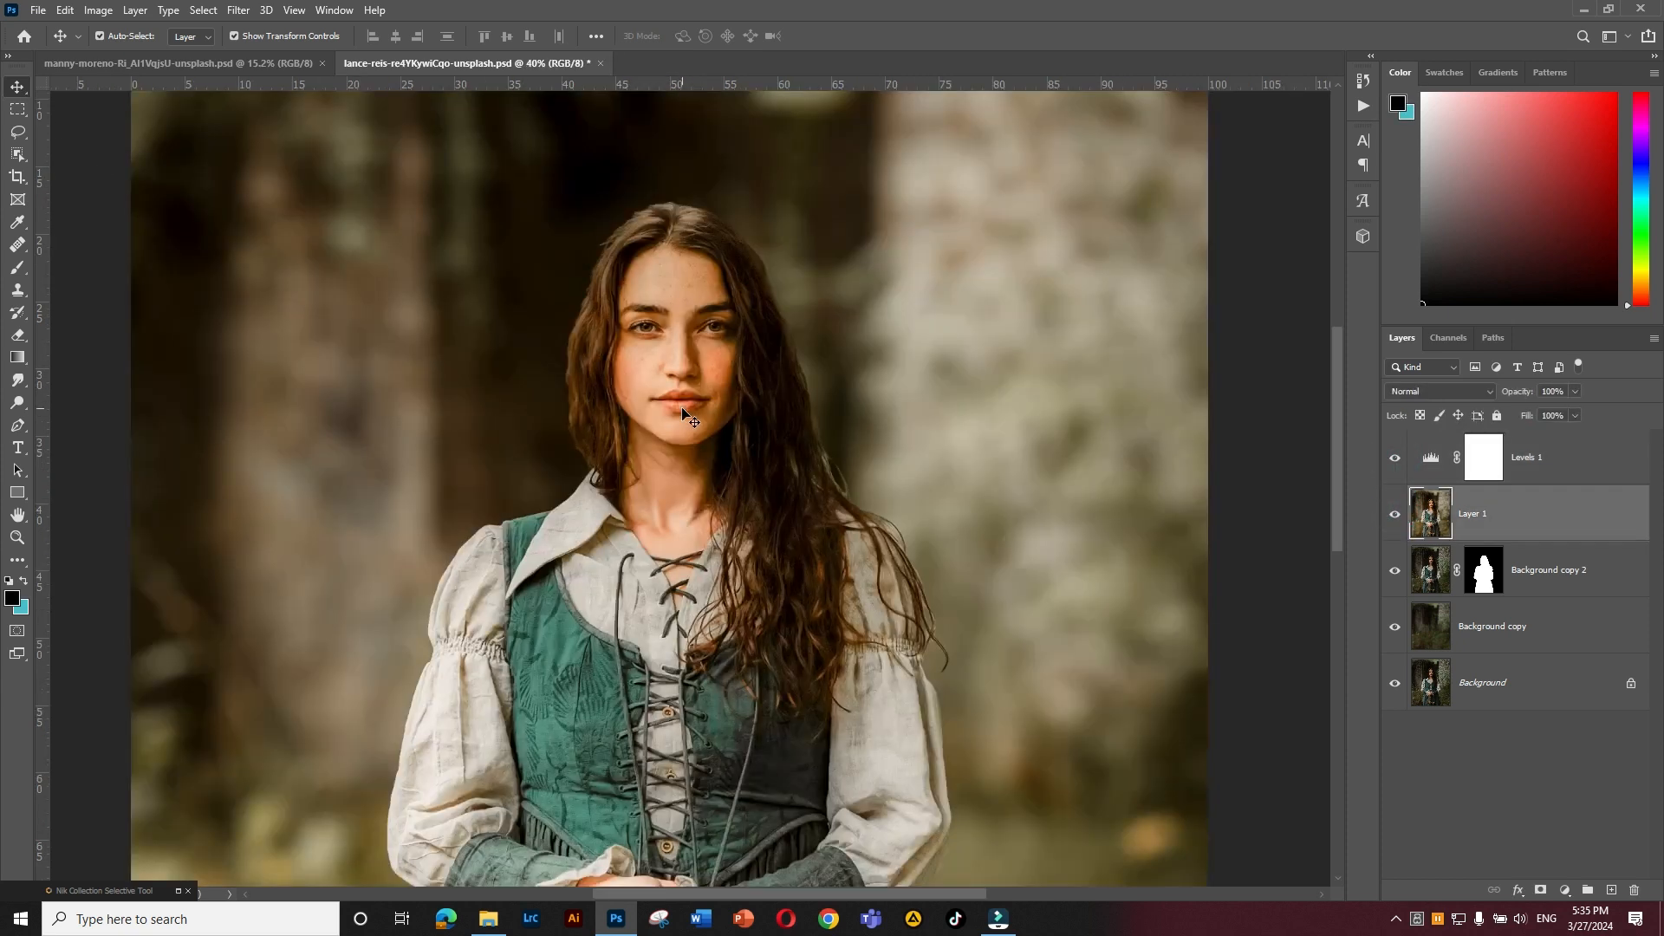
pyautogui.click(238, 10)
pyautogui.click(372, 416)
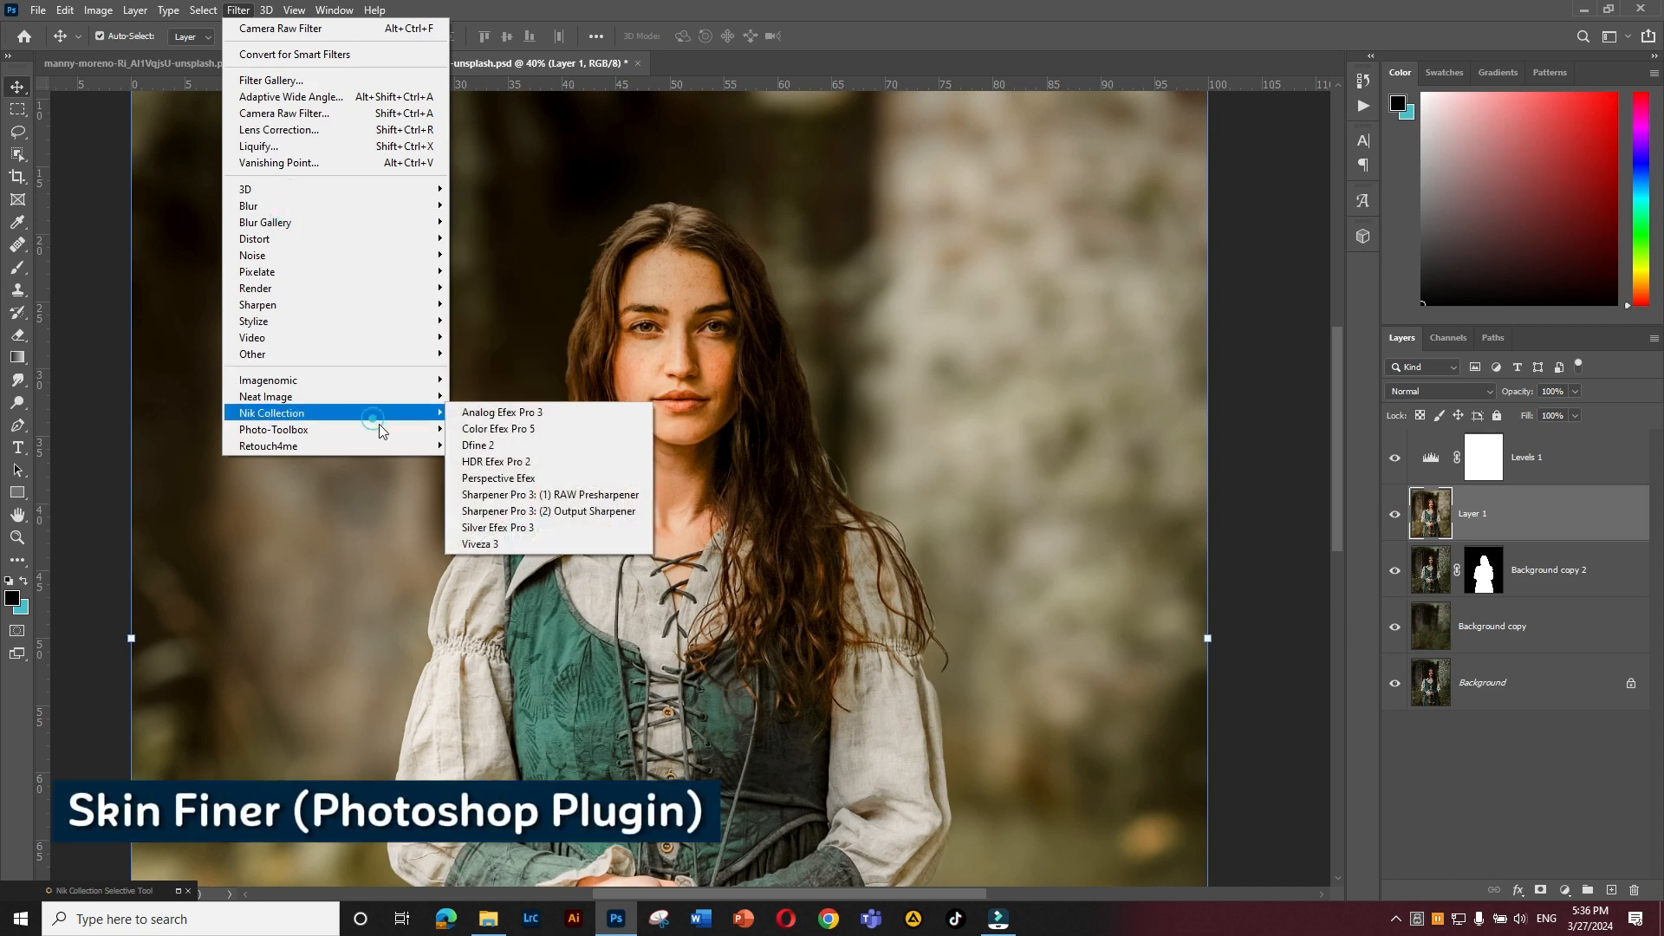
pyautogui.moveTo(383, 429)
pyautogui.click(496, 436)
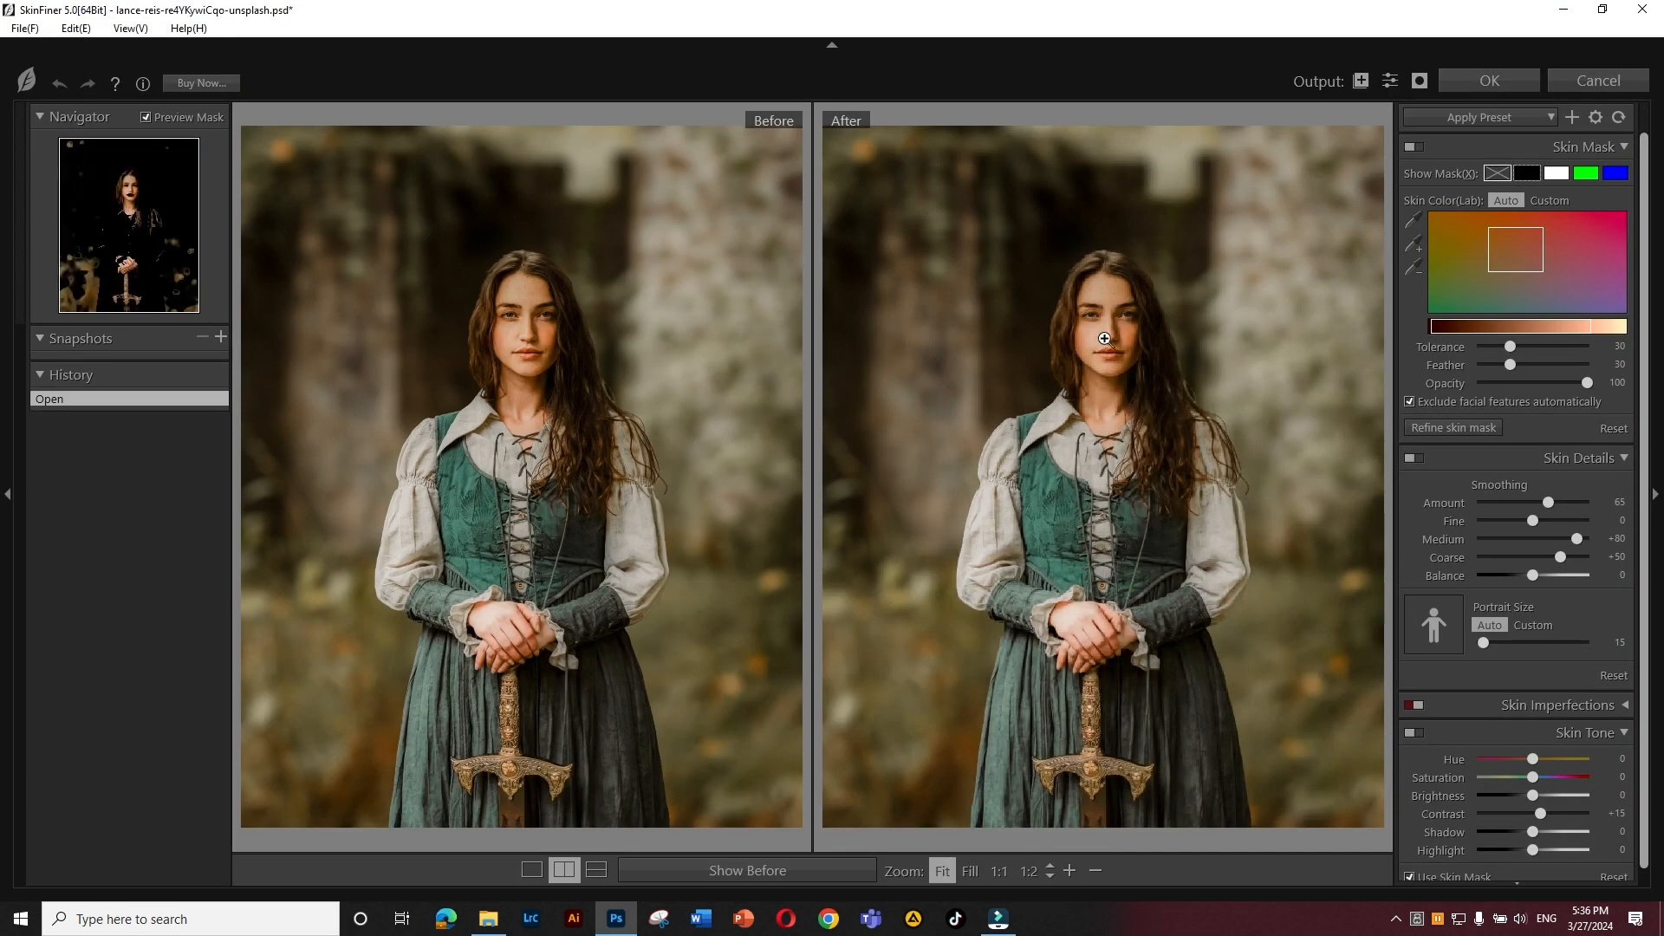
# Compare the face before and after the default skin smoothing at 1:1 and 1:3, and apply SkinFiner to the layer
pyautogui.click(1114, 335)
pyautogui.moveTo(1079, 256); pyautogui.dragTo(1131, 397)
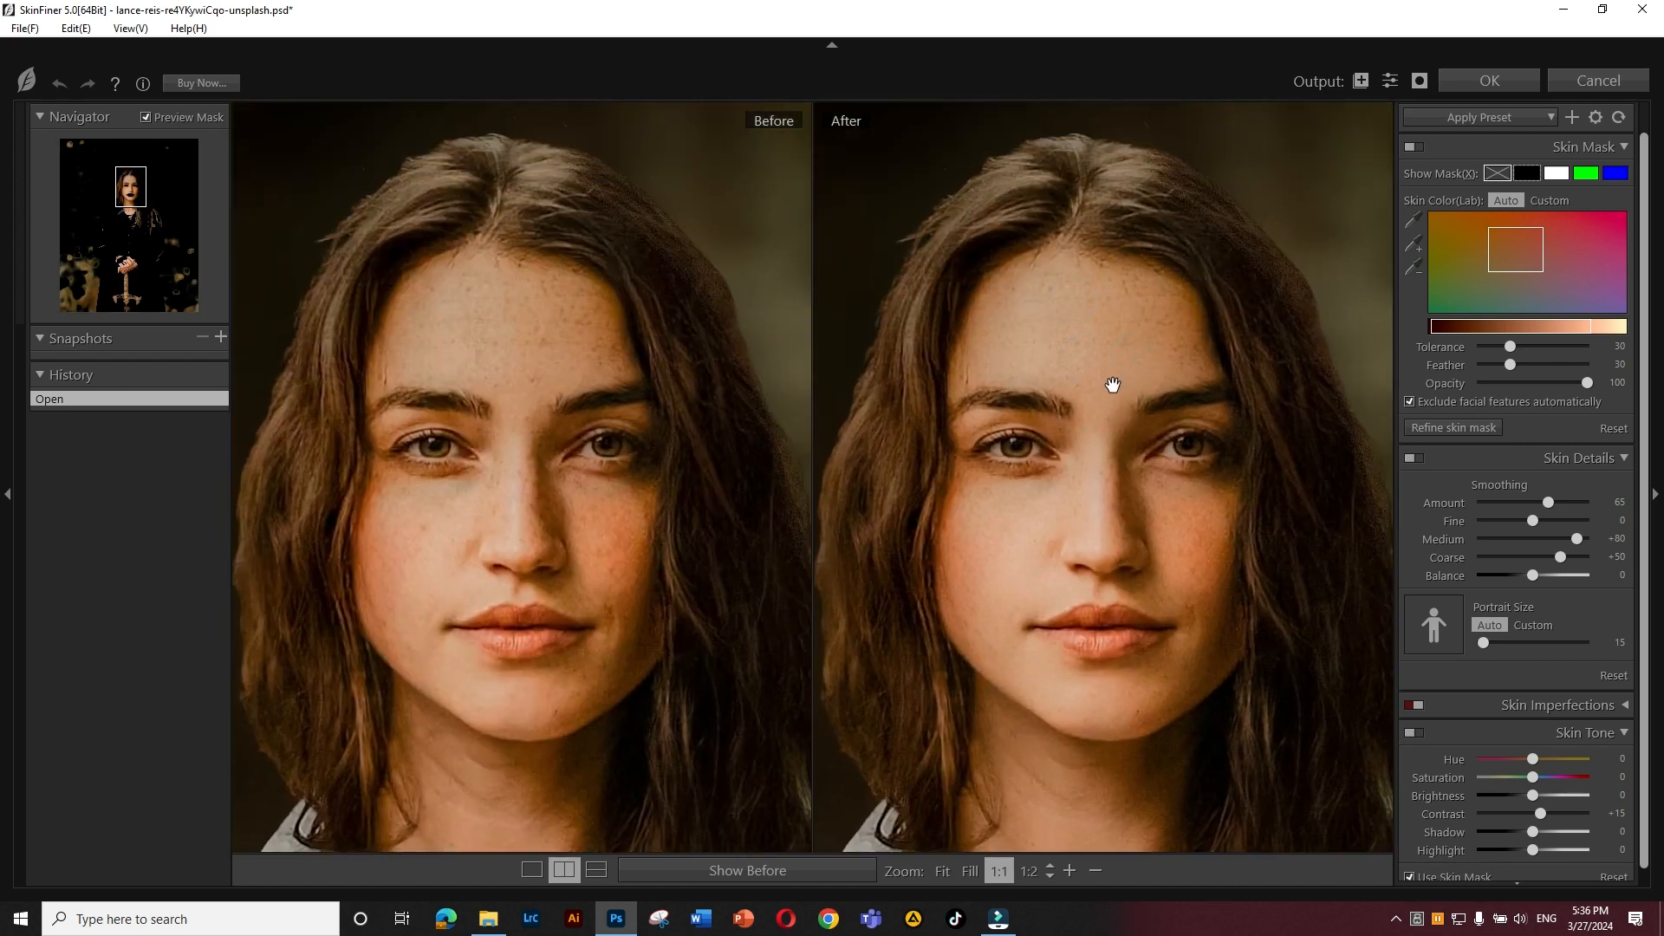
pyautogui.scroll(-2, 1115, 387)
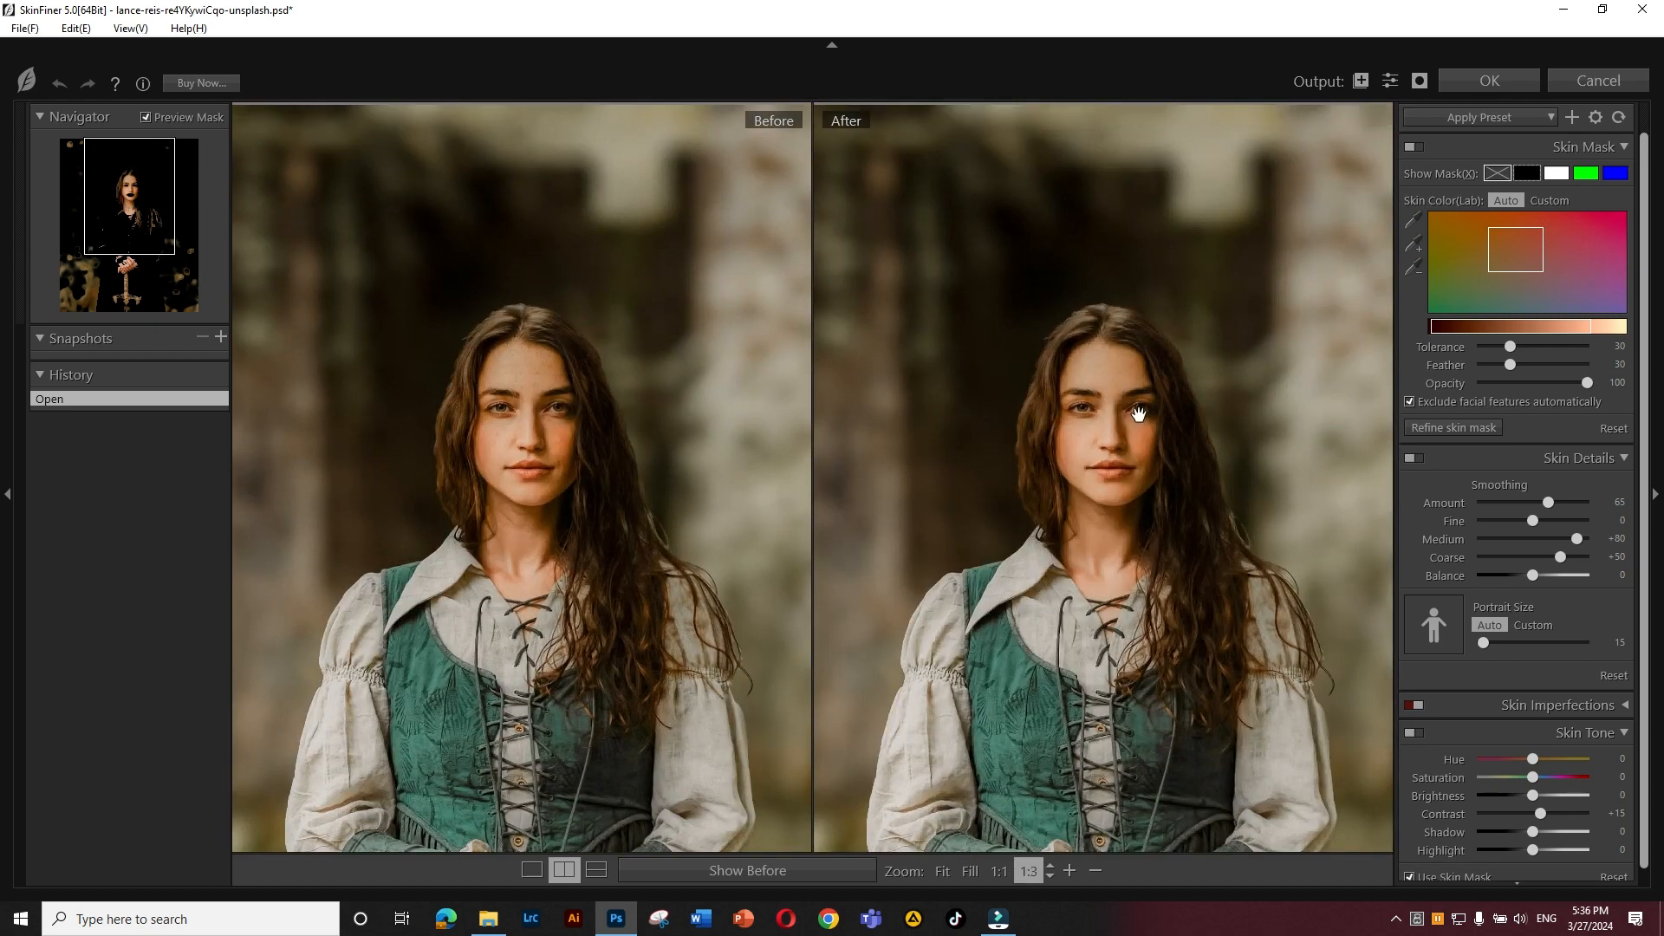
pyautogui.moveTo(1123, 434); pyautogui.dragTo(1118, 381)
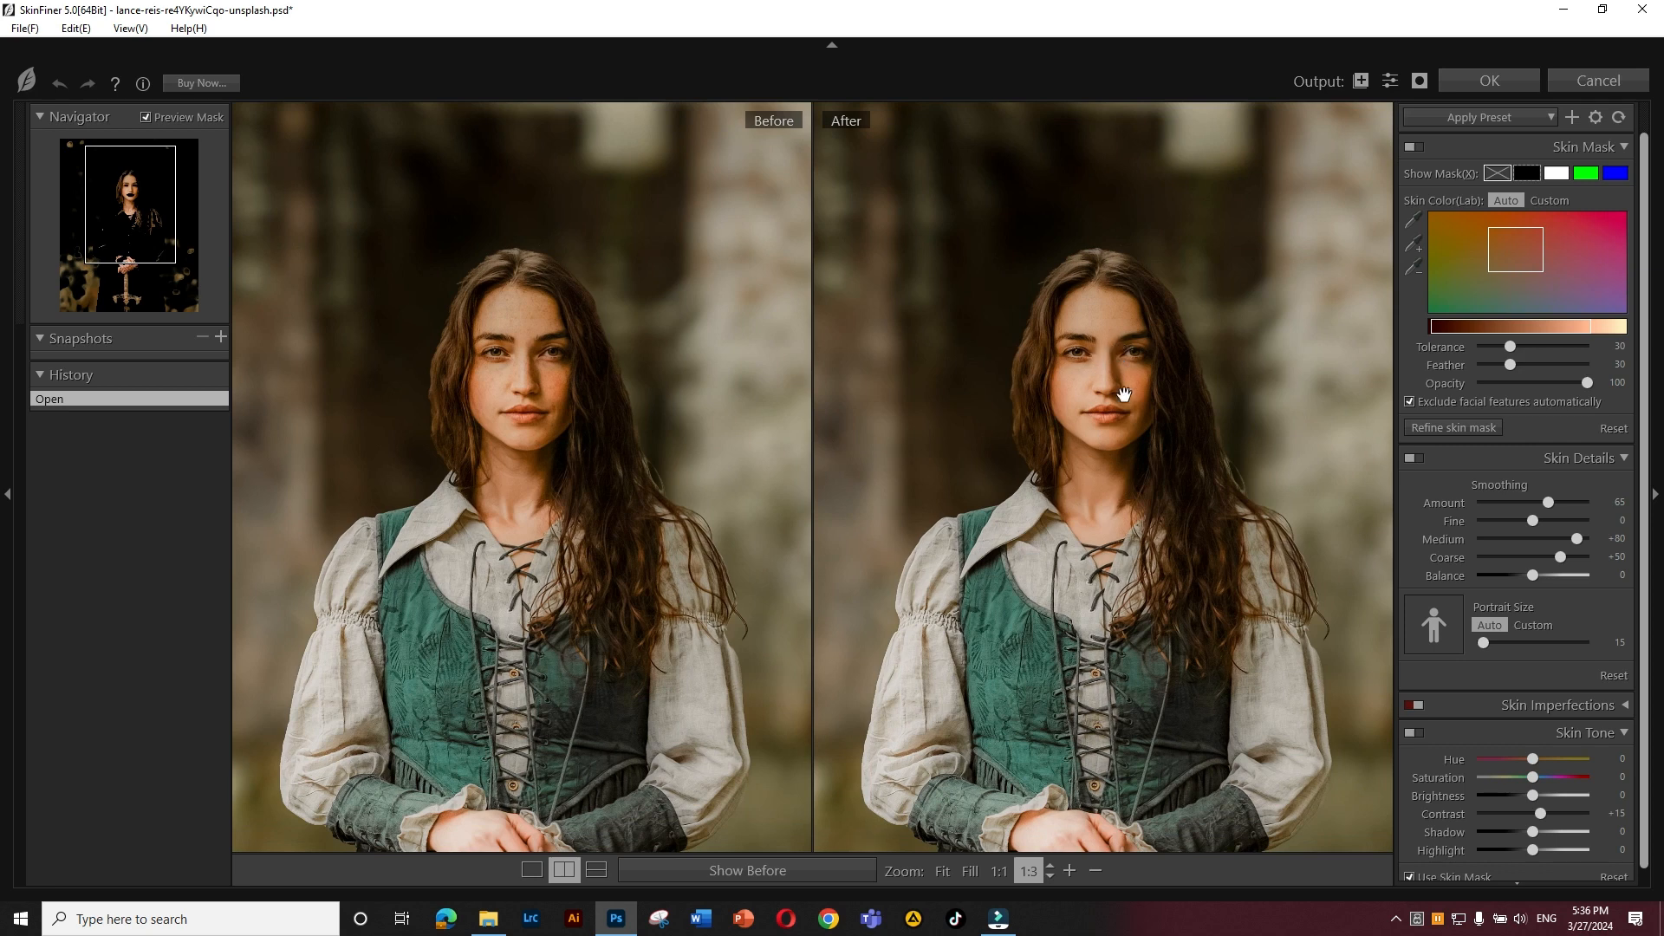
pyautogui.click(1488, 84)
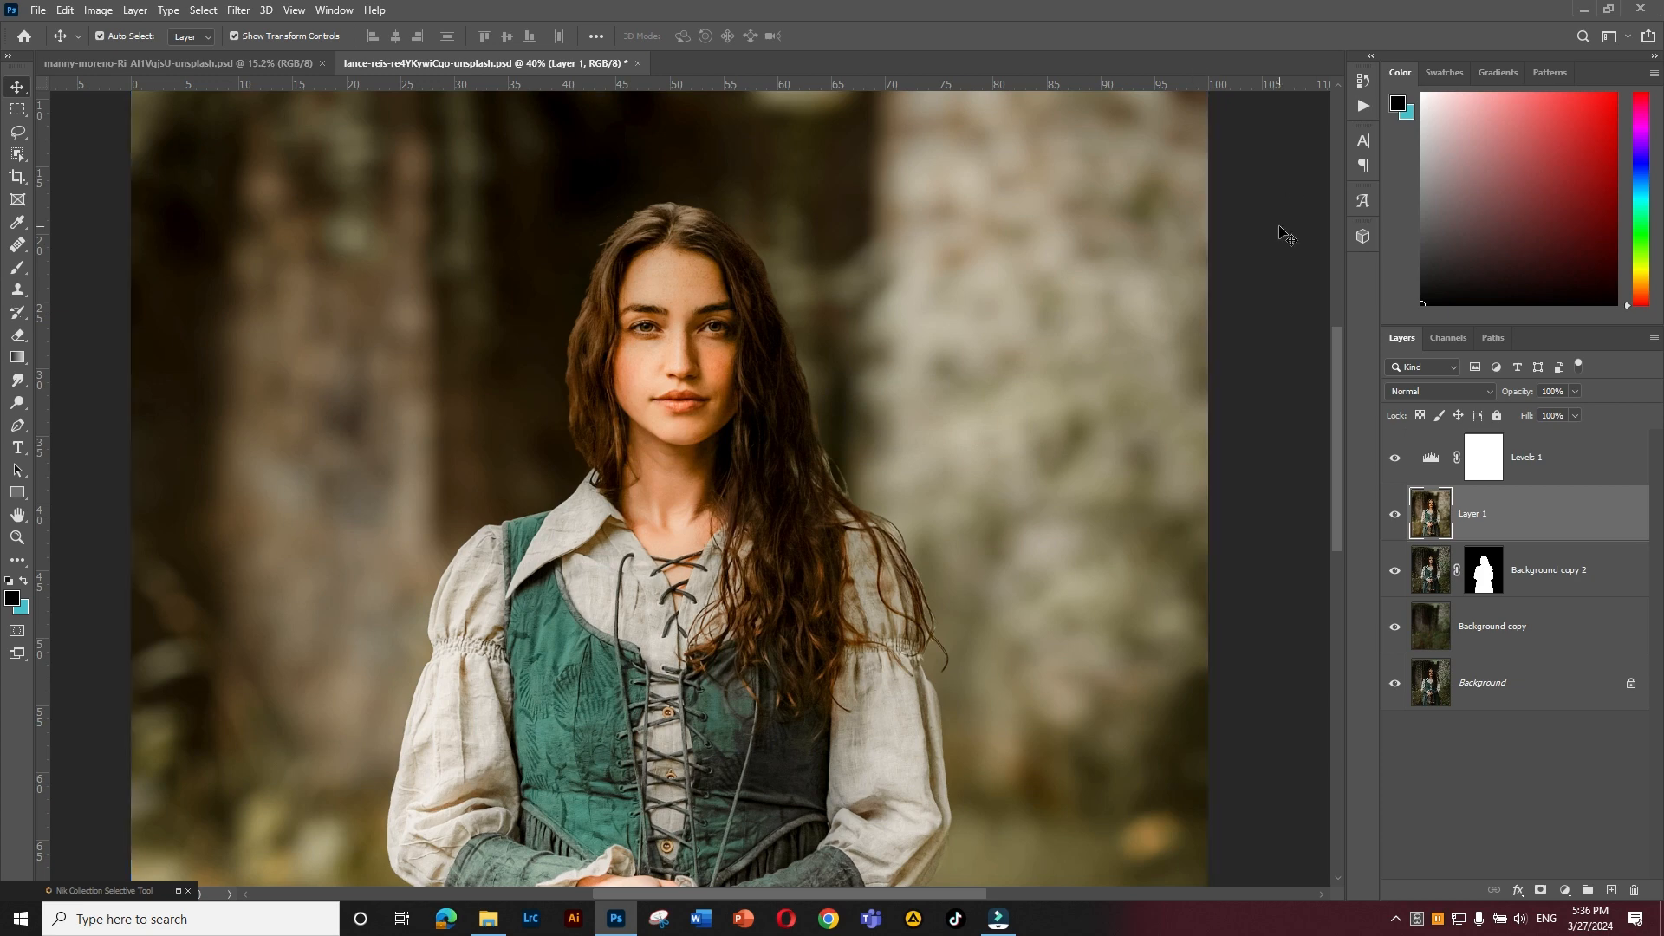
pyautogui.hotkey('ctrl', '0')
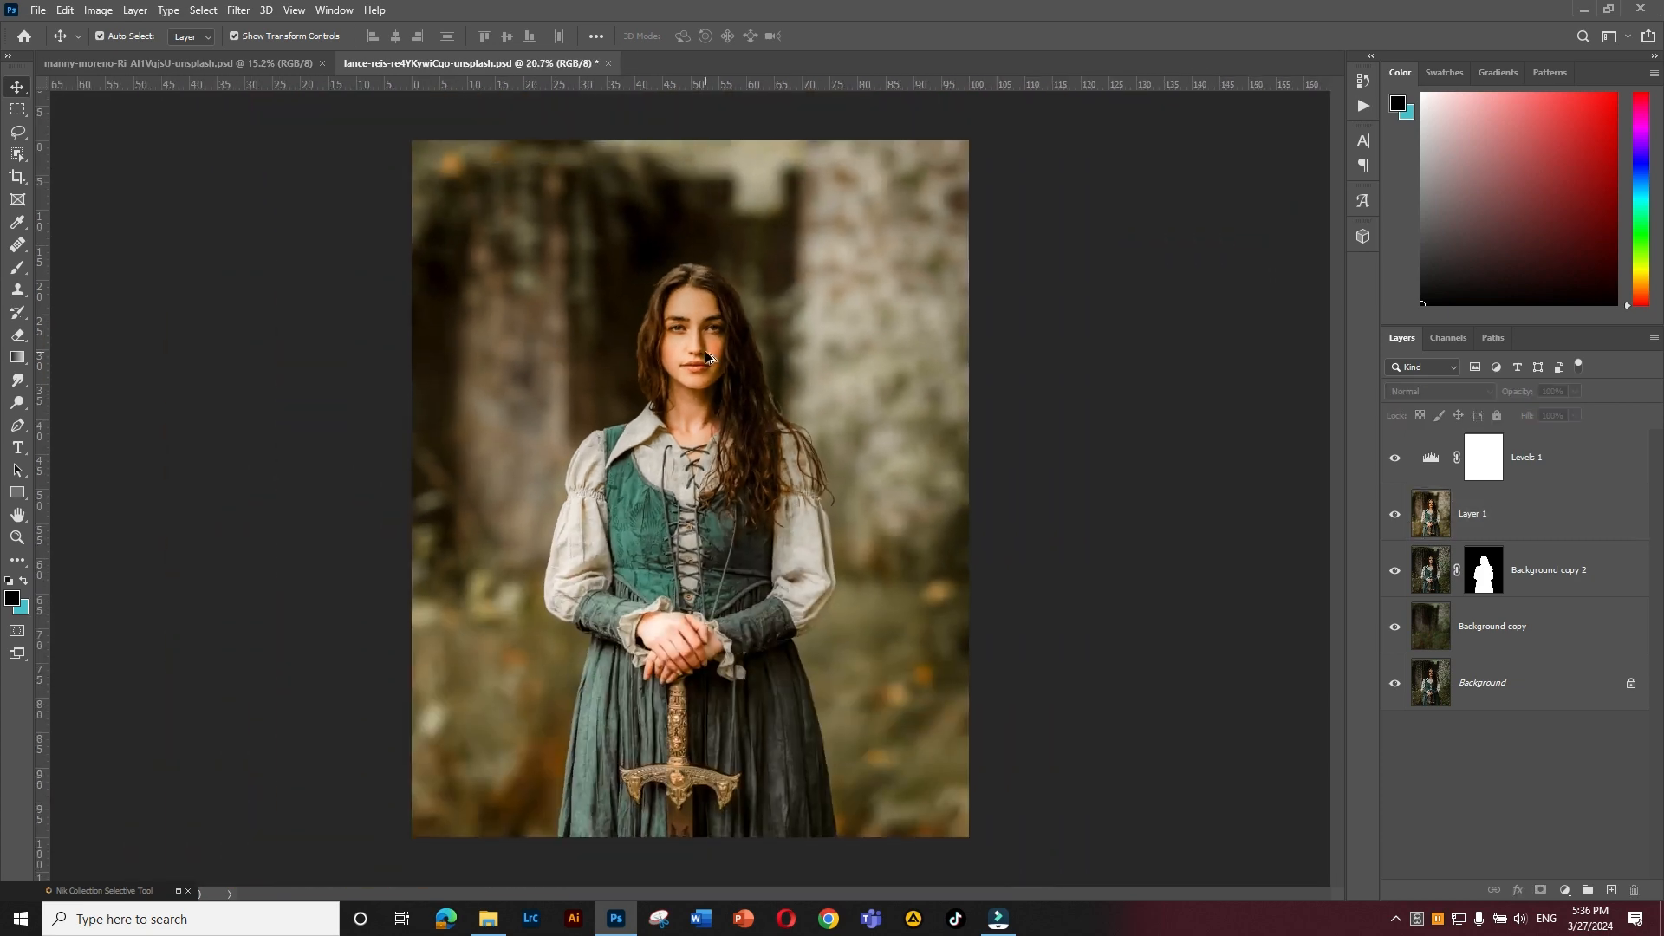
pyautogui.scroll(2, 700, 350)
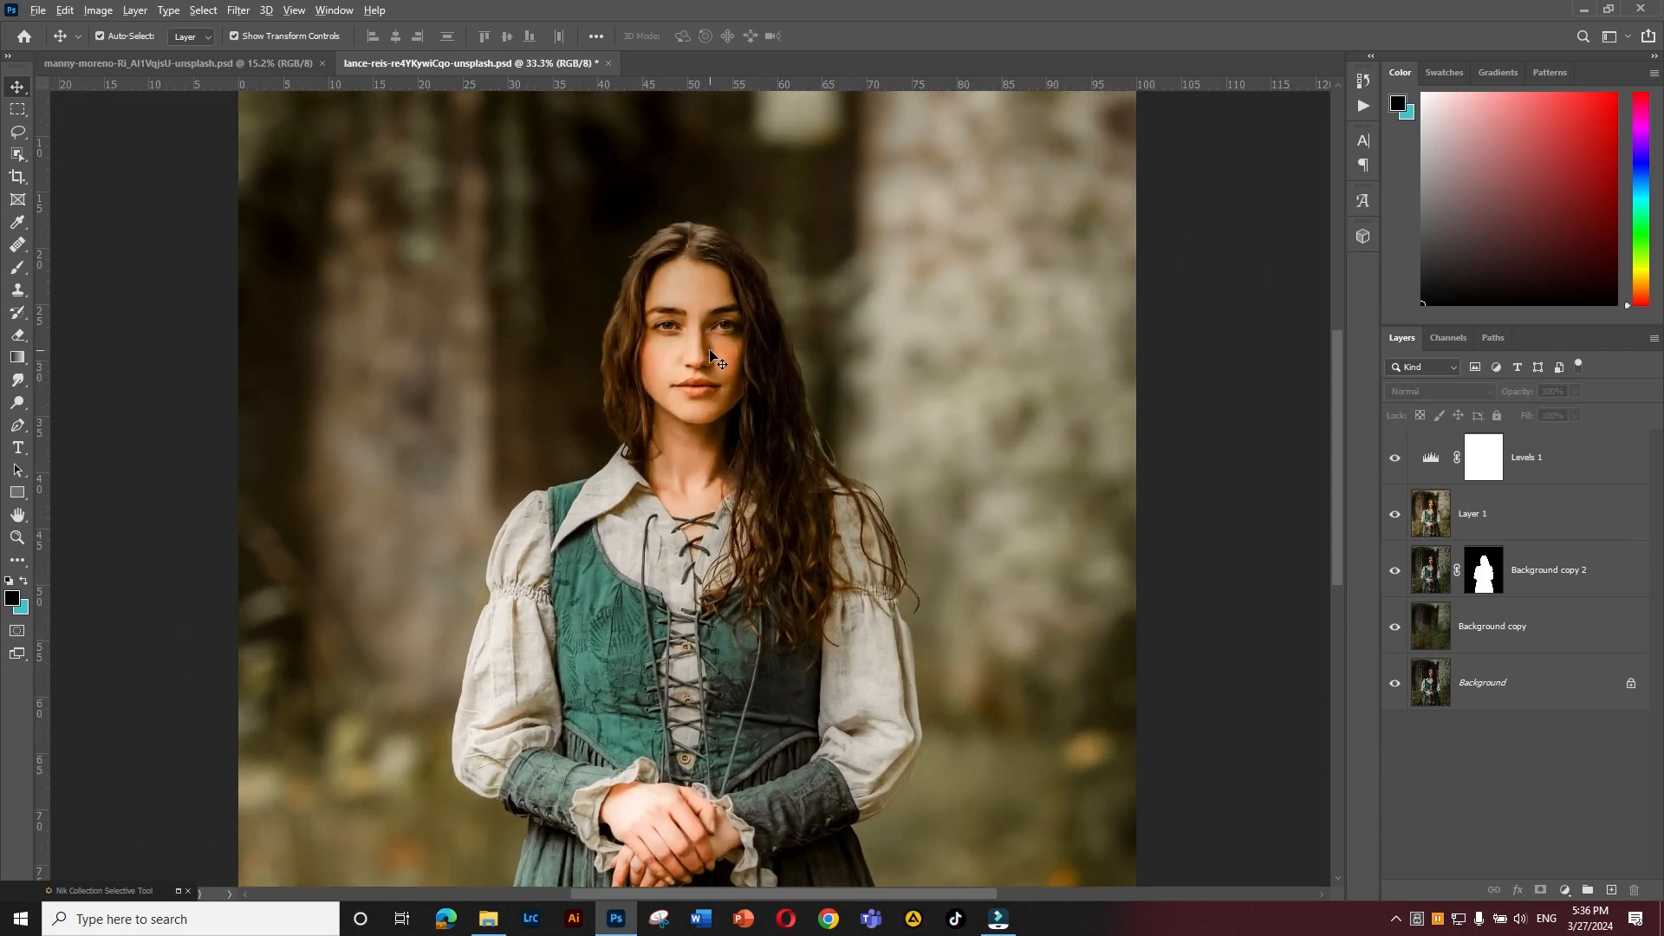